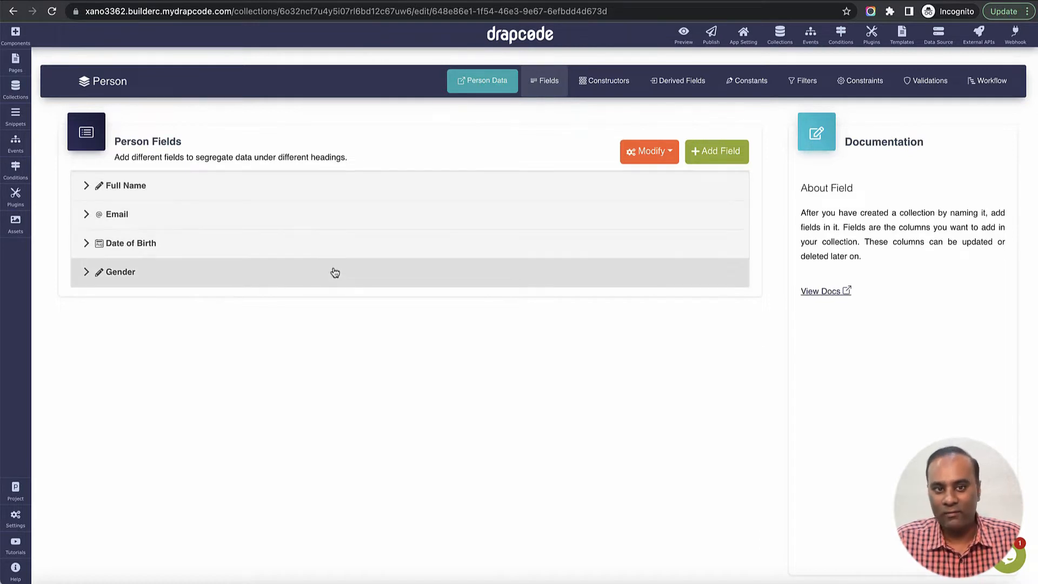
Step: Review the Person records in the Xano database, compare them with the previewed Person List page, and reload the preview
key("ctrl+Tab")
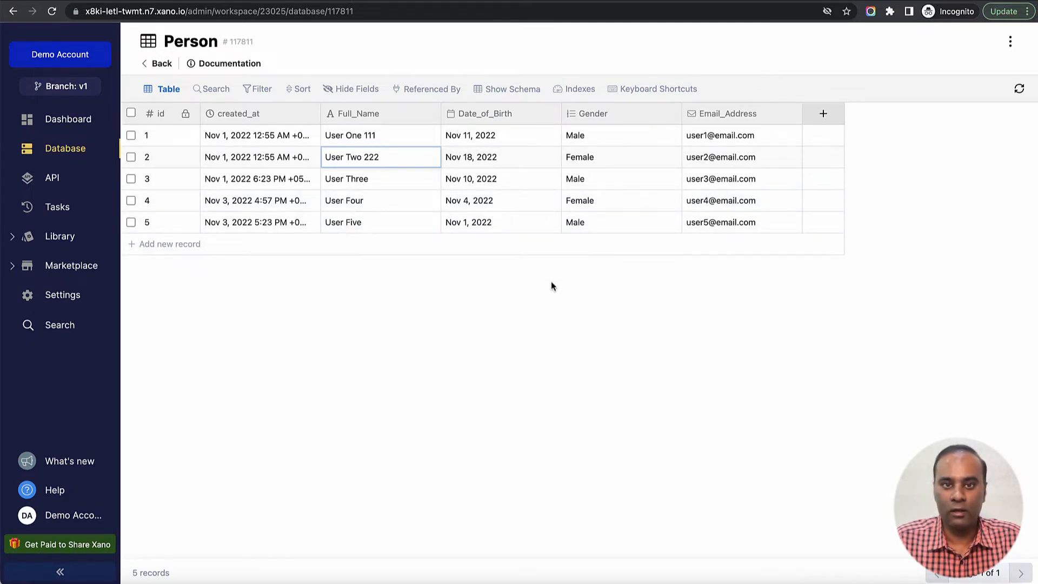
key("ctrl+Tab")
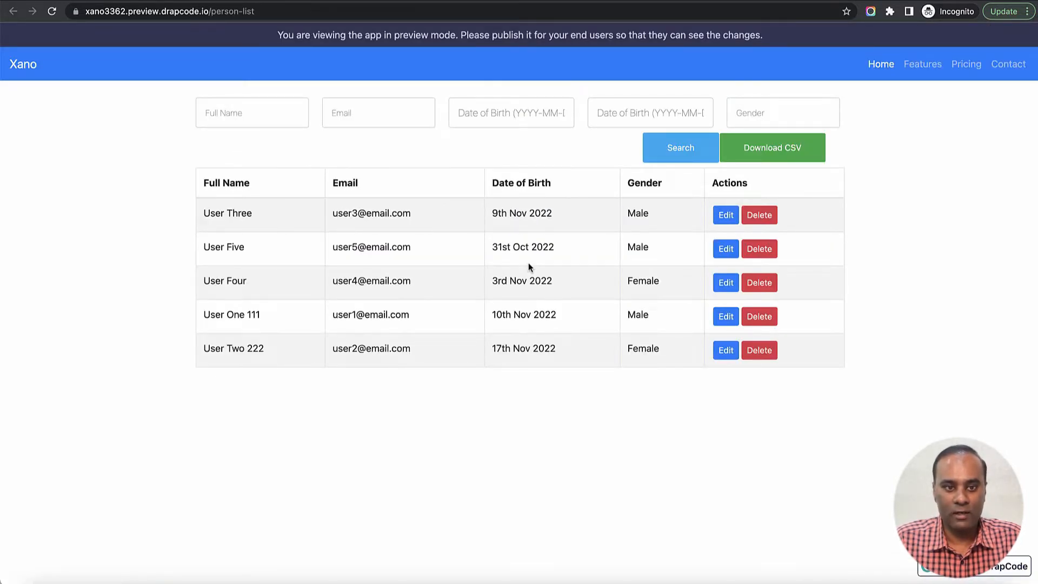
key("super+r")
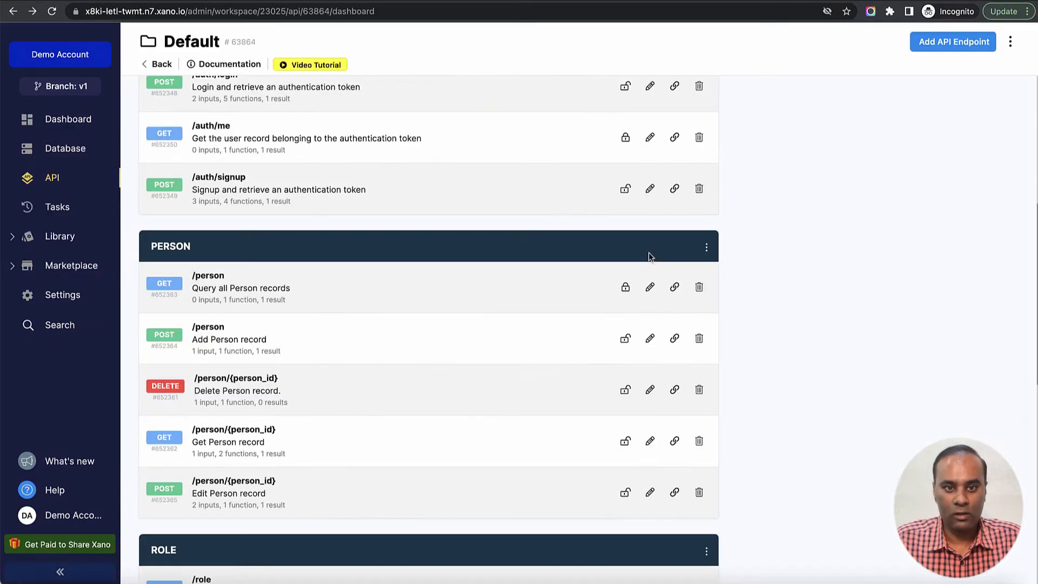
Step: Enable authentication on the POST /person "Add Person record" endpoint in Xano's Default API group
scroll(634, 241, "up", 10)
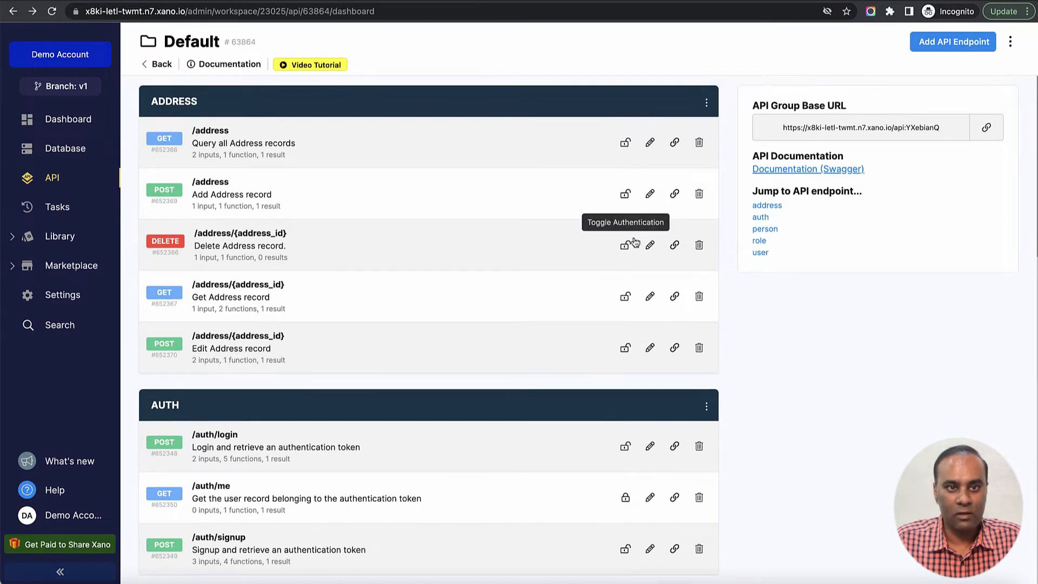
scroll(635, 242, "down", 12)
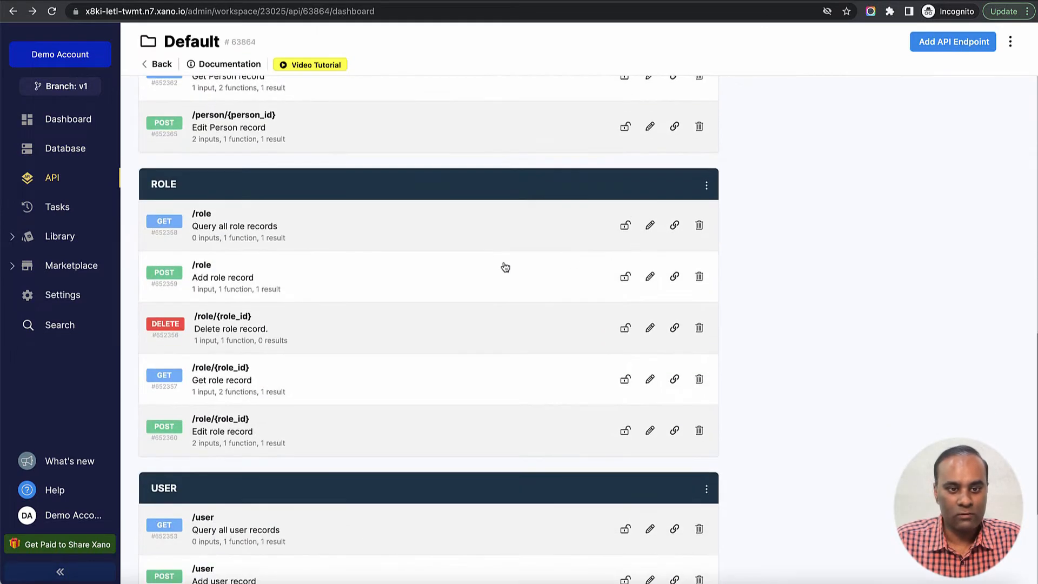
scroll(395, 301, "down", 4)
scroll(395, 301, "up", 10)
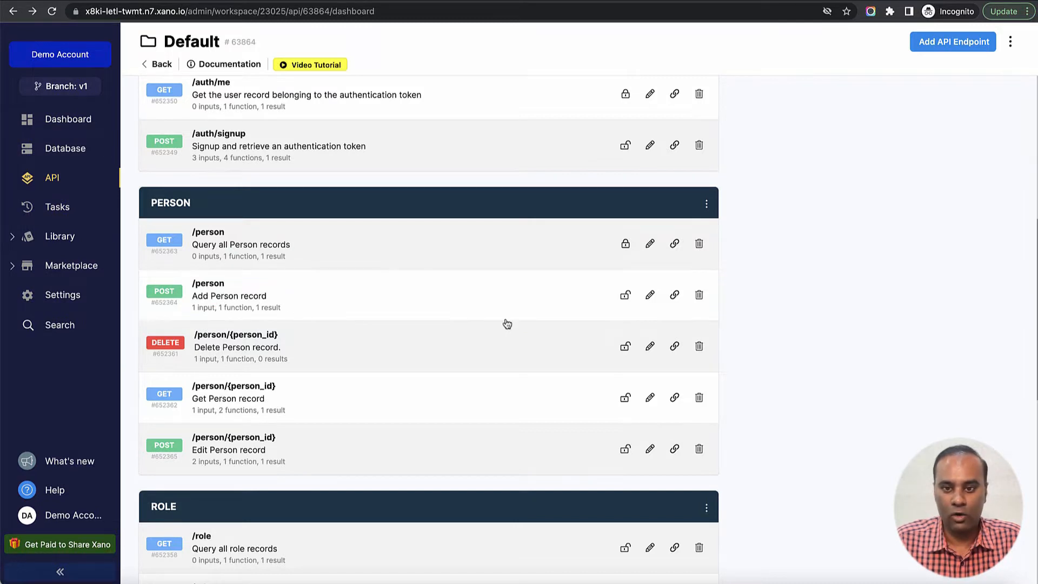
left_click(626, 296)
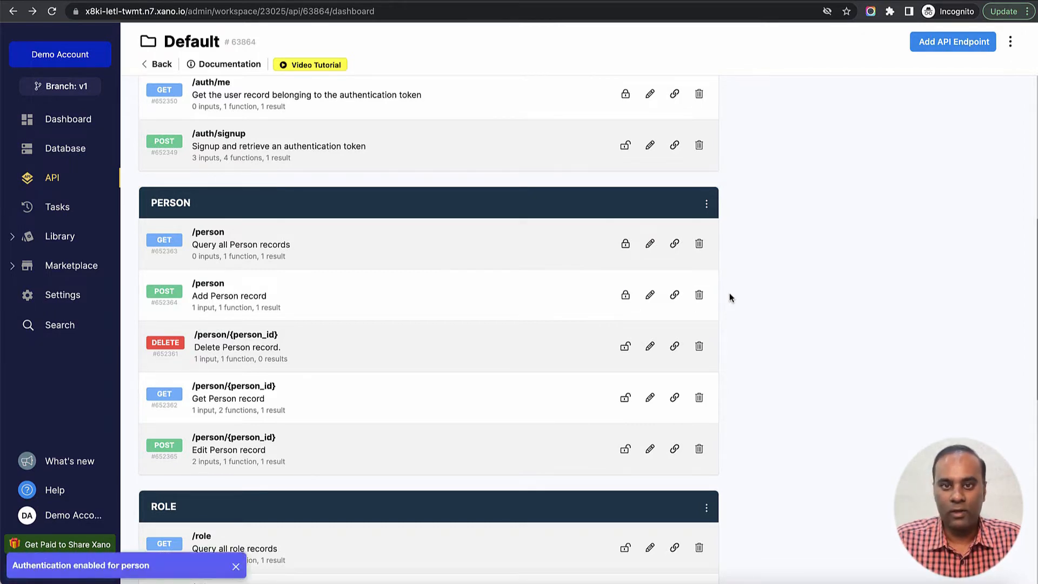
Step: Examine the /auth/login request in the Swagger documentation alongside the Default group's list of API endpoints
key("ctrl+Tab")
scroll(594, 295, "up", 5)
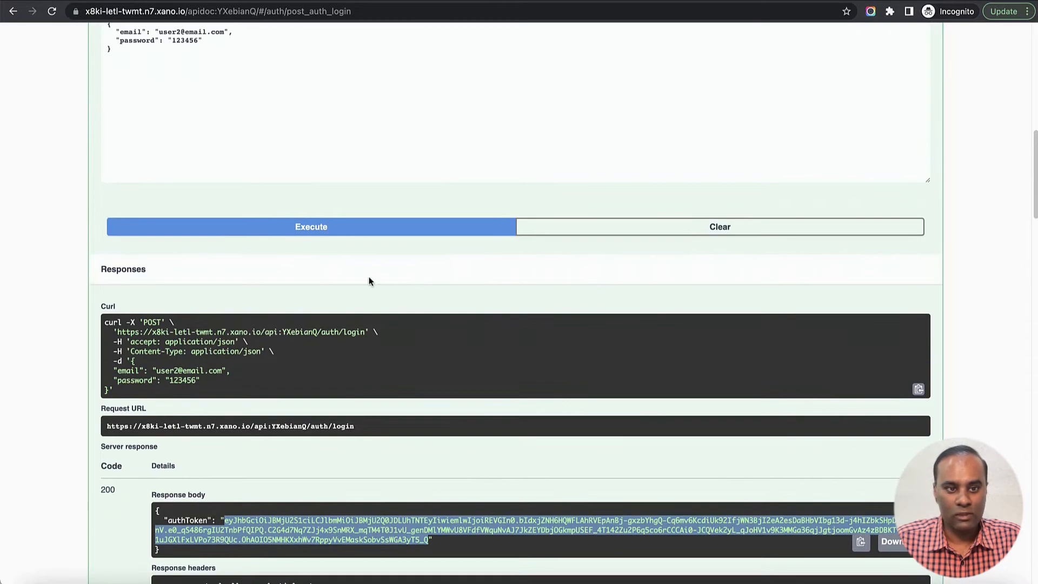
scroll(369, 281, "up", 6)
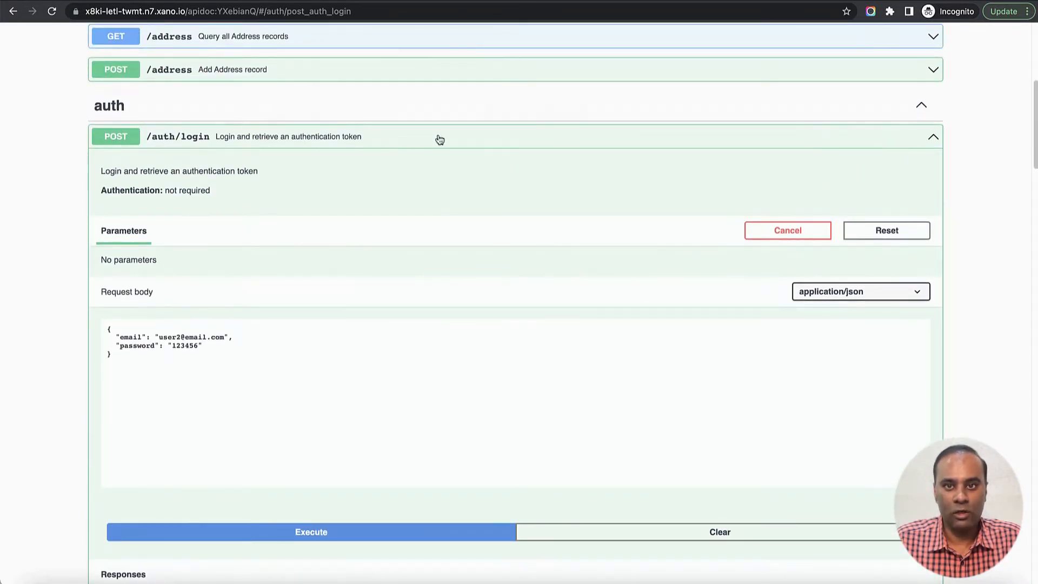
key("ctrl+shift+Tab")
scroll(543, 196, "up", 8)
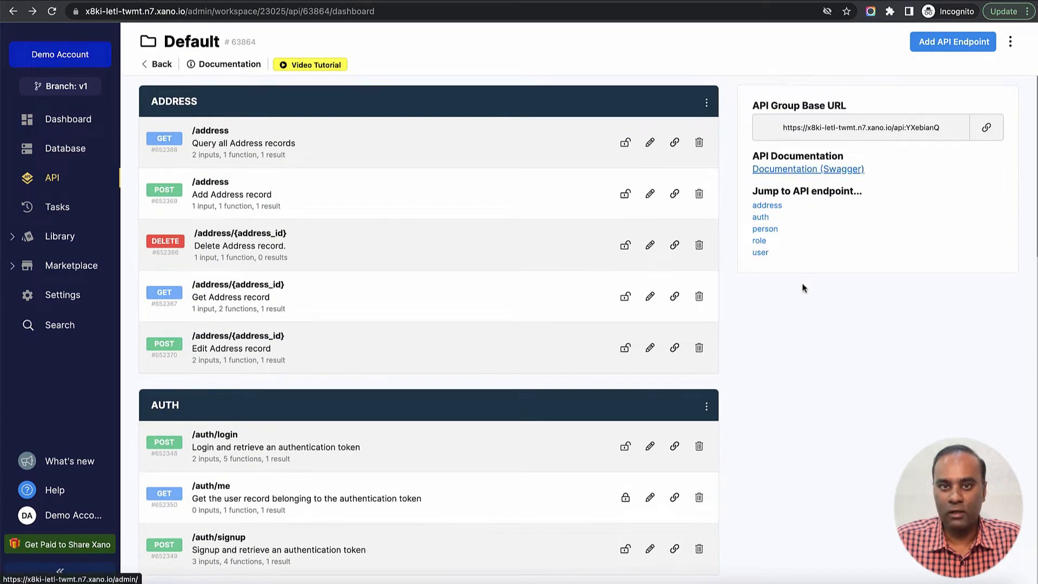
scroll(802, 288, "down", 10)
key("ctrl+Tab")
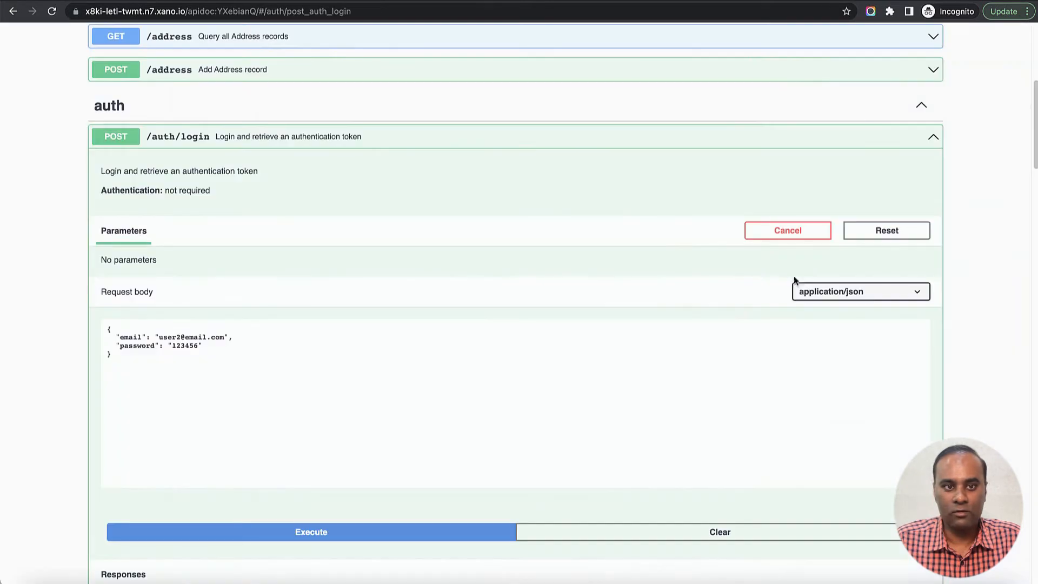
scroll(758, 233, "up", 8)
scroll(759, 233, "down", 7)
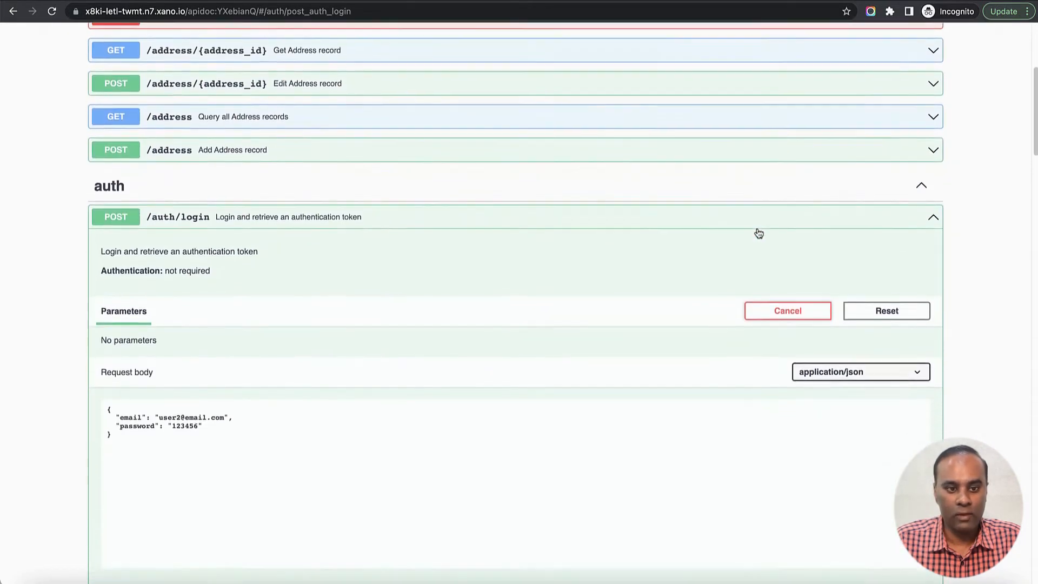
Step: Execute the /auth/login request with the prefilled credentials, run it again, and select the returned authentication token
double_click(174, 314)
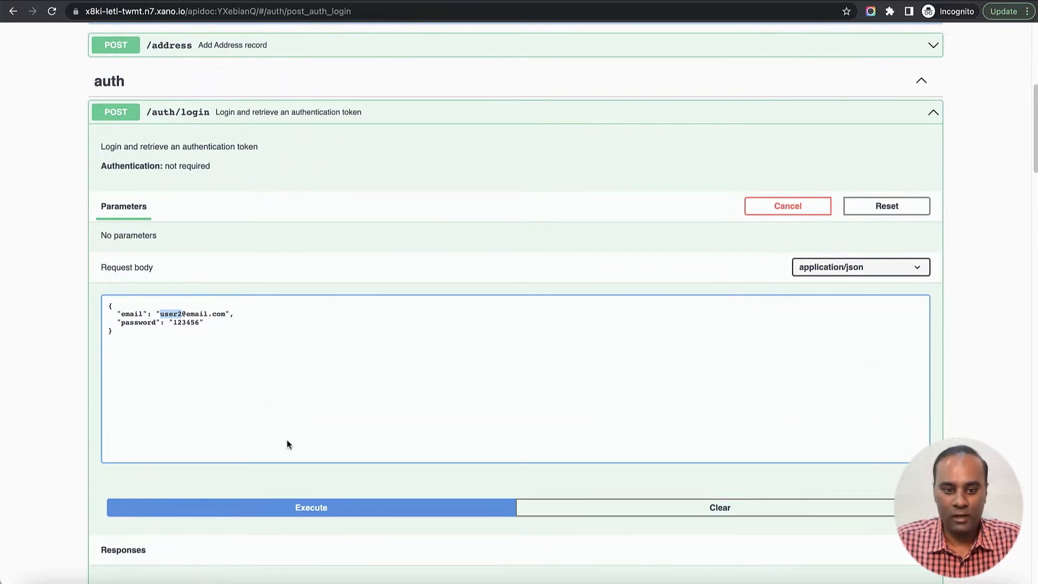
left_click(333, 506)
scroll(409, 405, "down", 8)
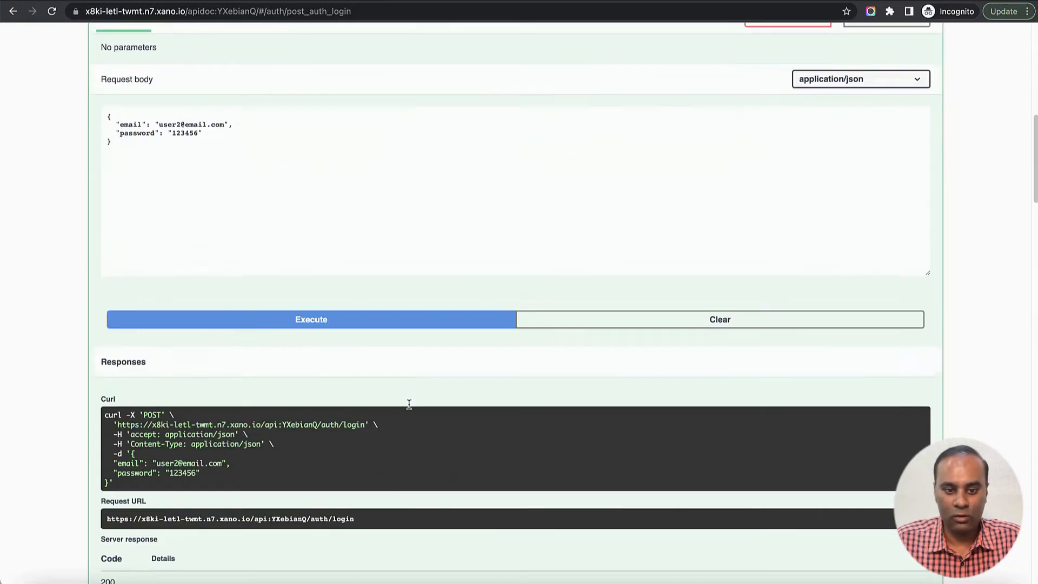
left_click_drag(225, 372, 430, 387)
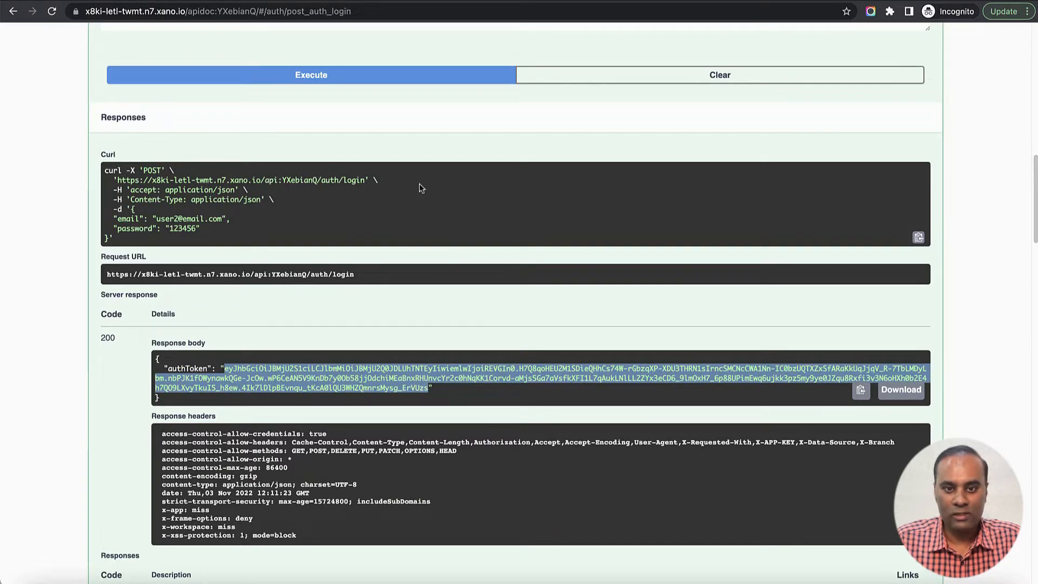
left_click(397, 77)
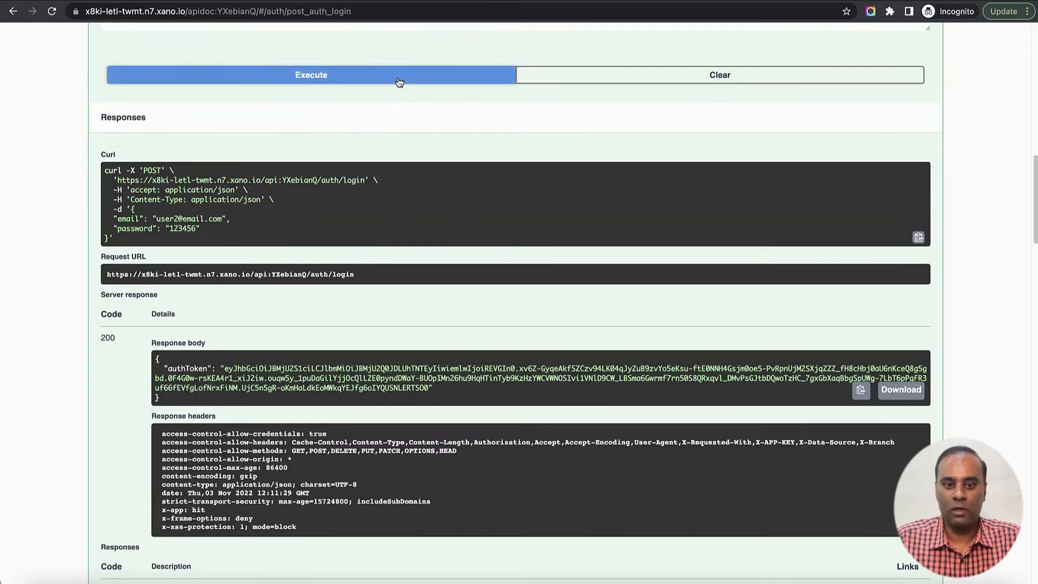
left_click_drag(225, 372, 430, 387)
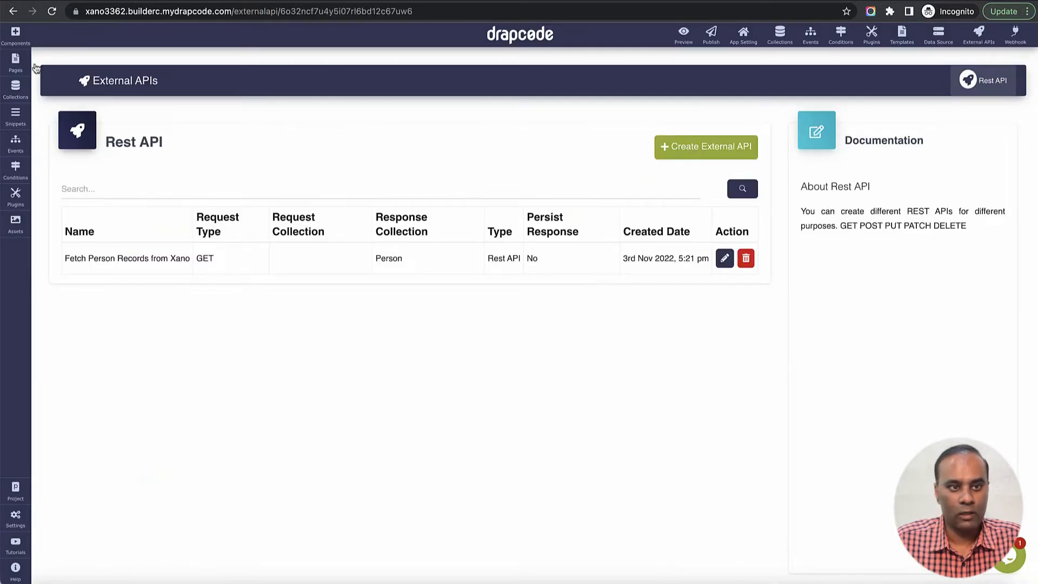
Step: Switch to the DrapCode builder, open the Person List page, and start a new page named Person Create
left_click(25, 66)
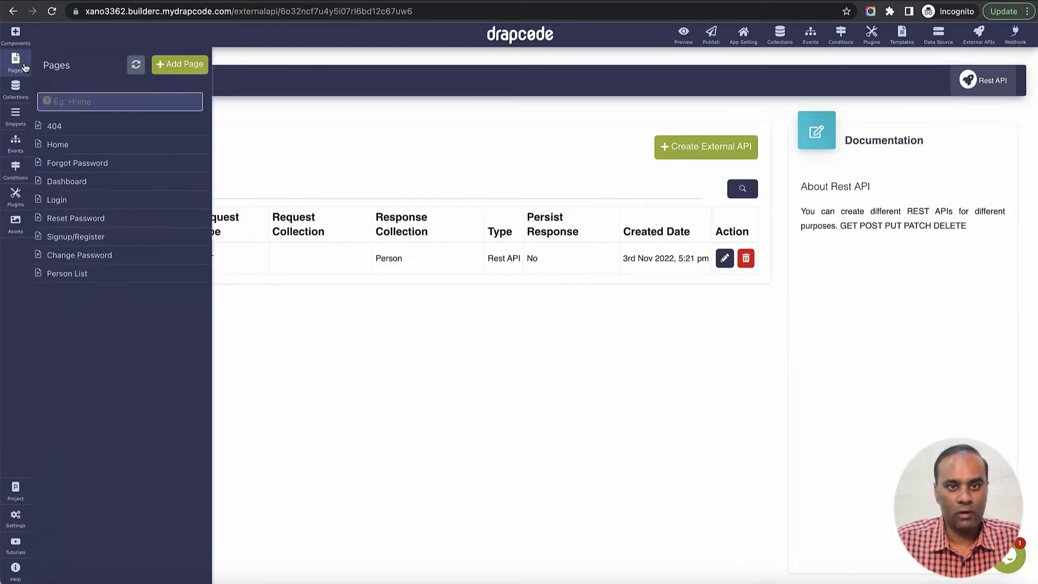
left_click(24, 67)
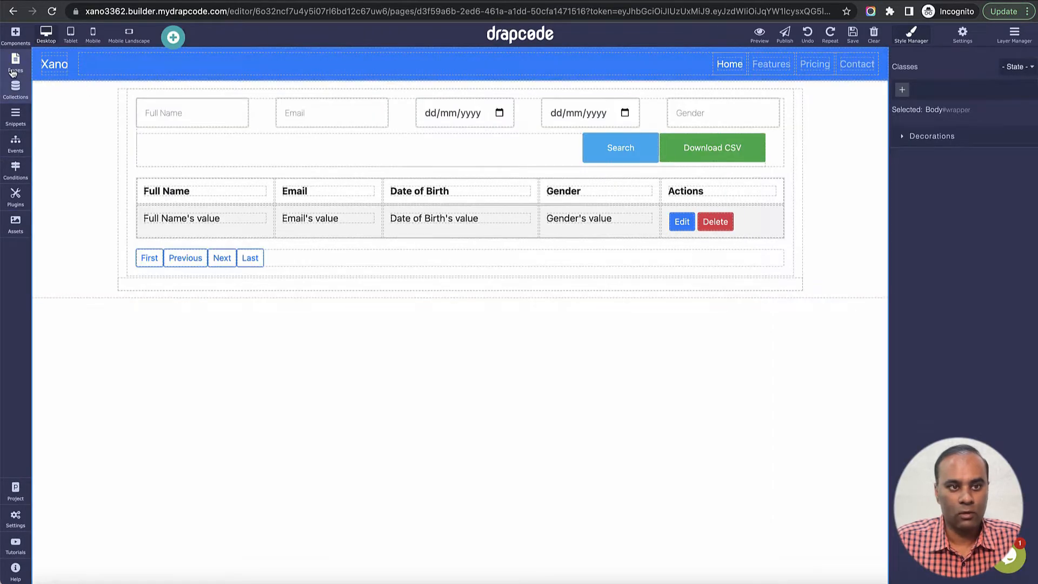
left_click(15, 63)
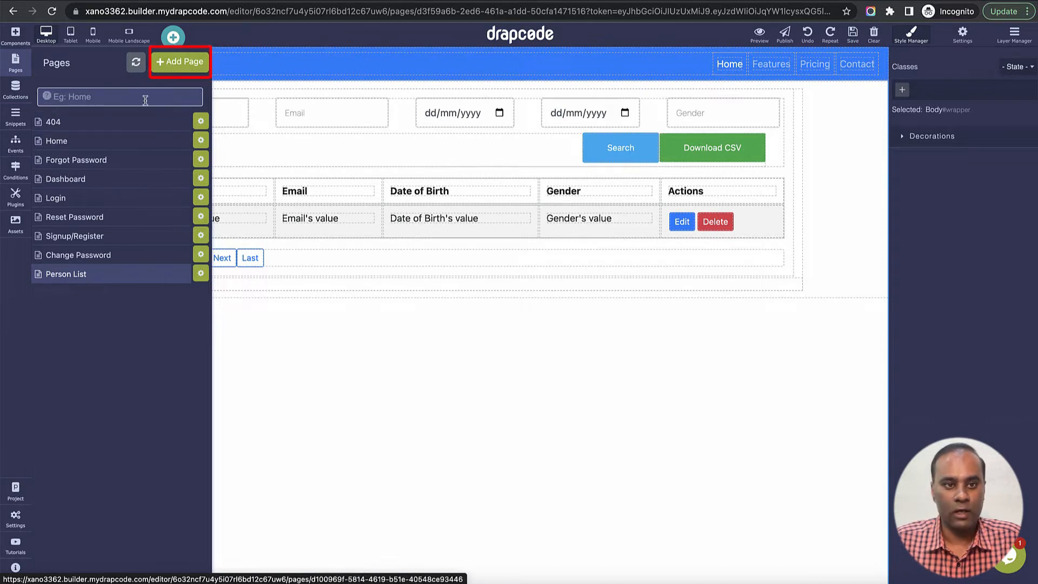
left_click(183, 64)
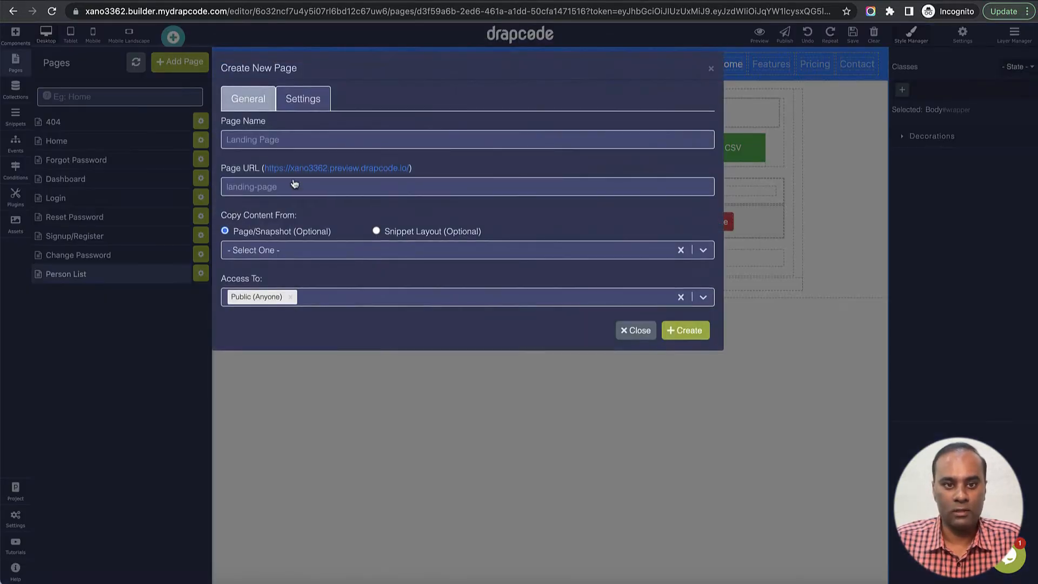
left_click(319, 140)
type("Perso")
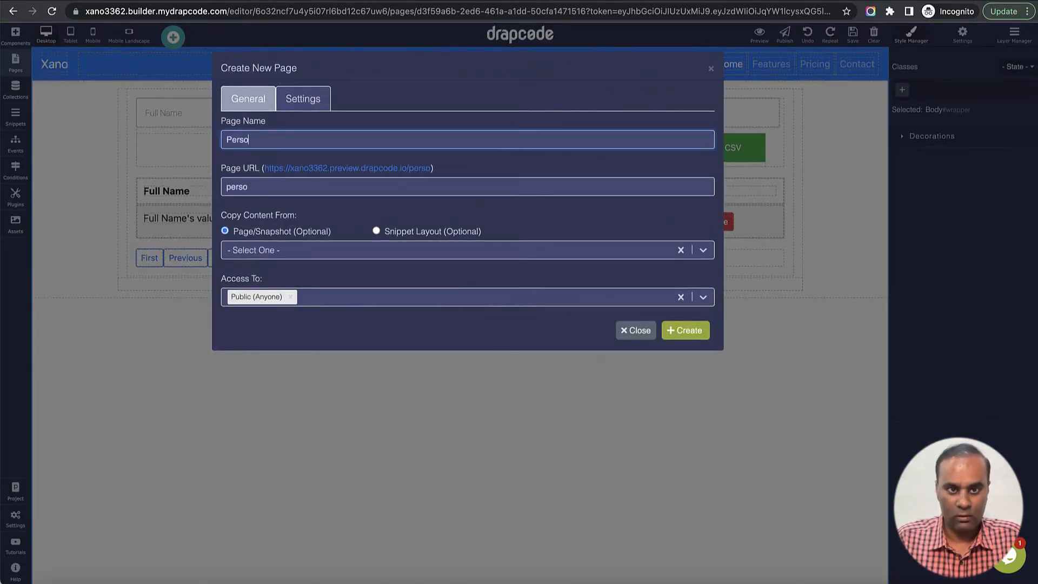
type("n Create")
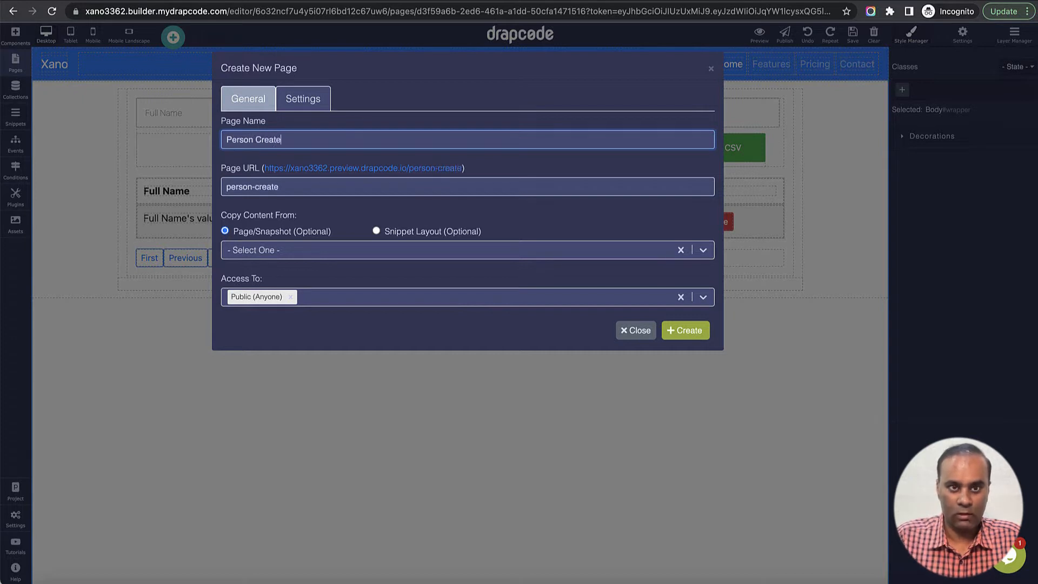
Step: Set the new page to copy content from the existing Person List page and create it
left_click(338, 297)
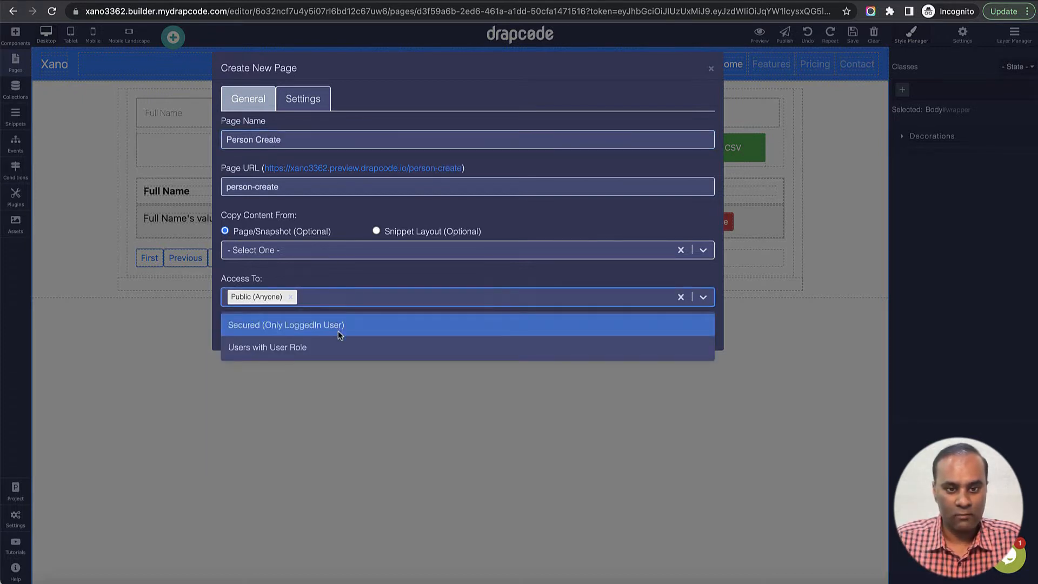
left_click(328, 255)
left_click(326, 297)
left_click(330, 281)
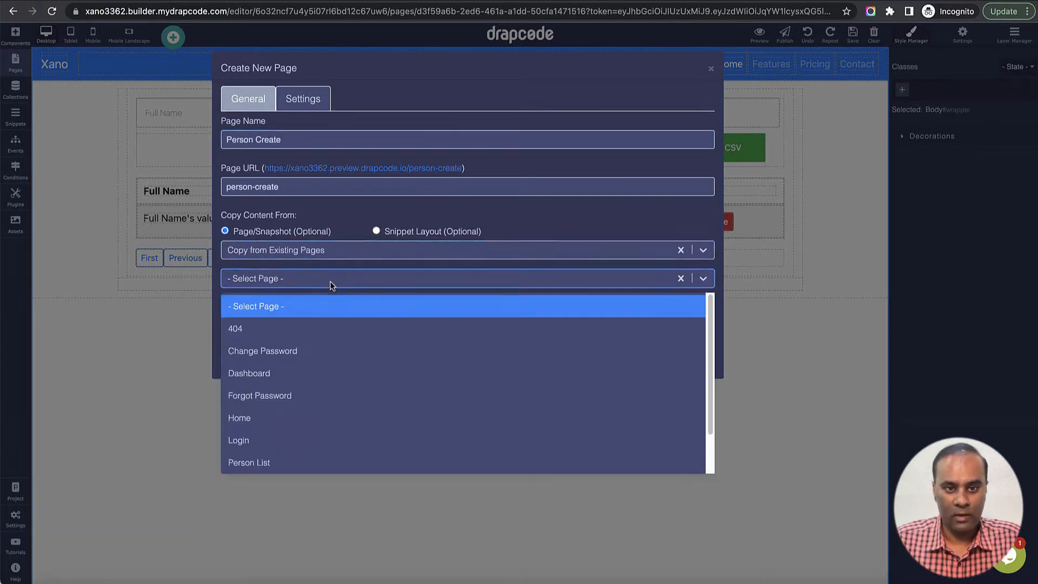
scroll(331, 359, "down", 1)
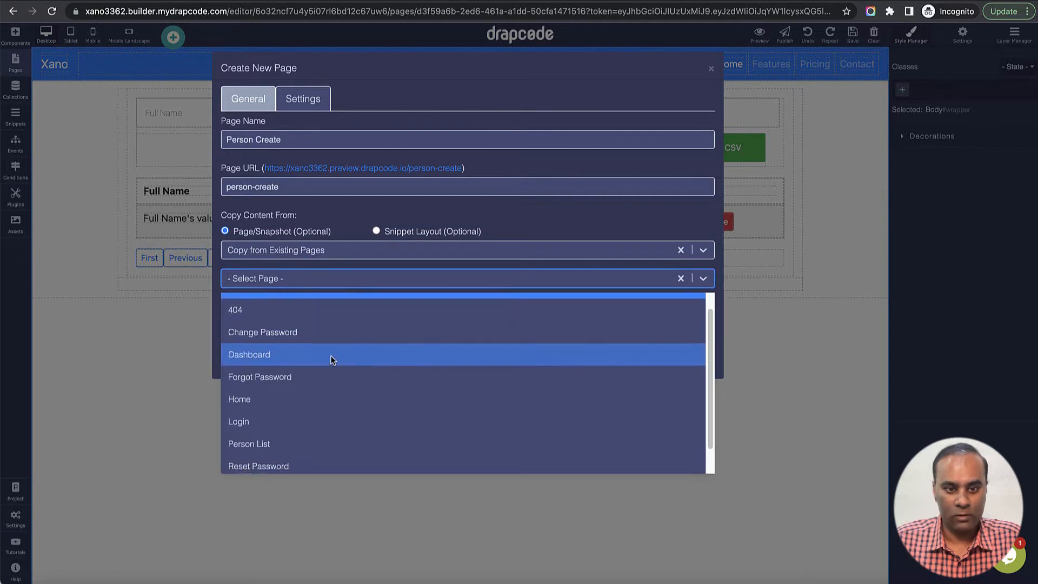
left_click(326, 442)
left_click(687, 362)
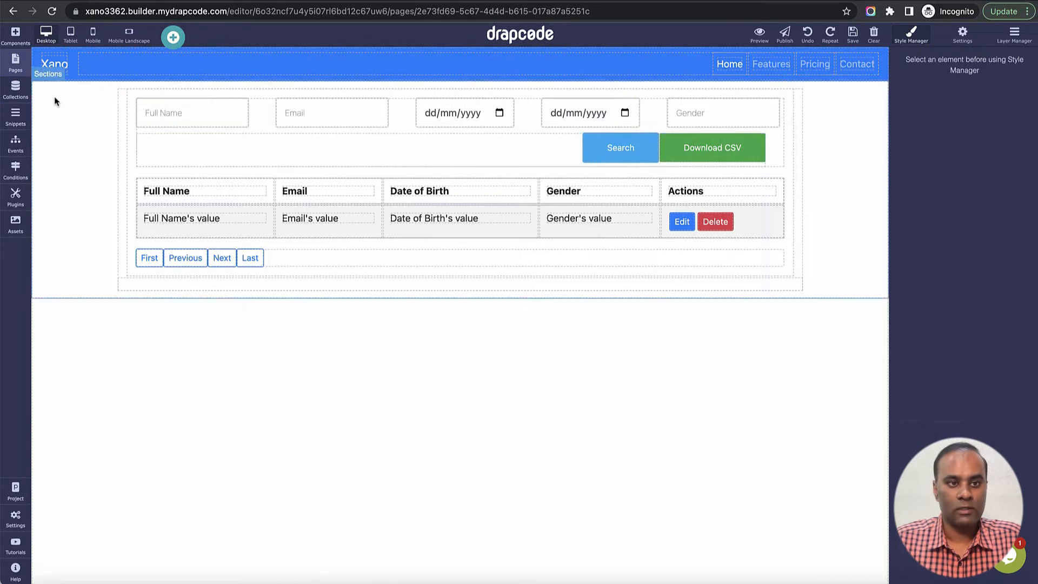
Step: Delete the copied data table from the page and add a "2 Columns: Blank" section above the empty row
left_click(789, 271)
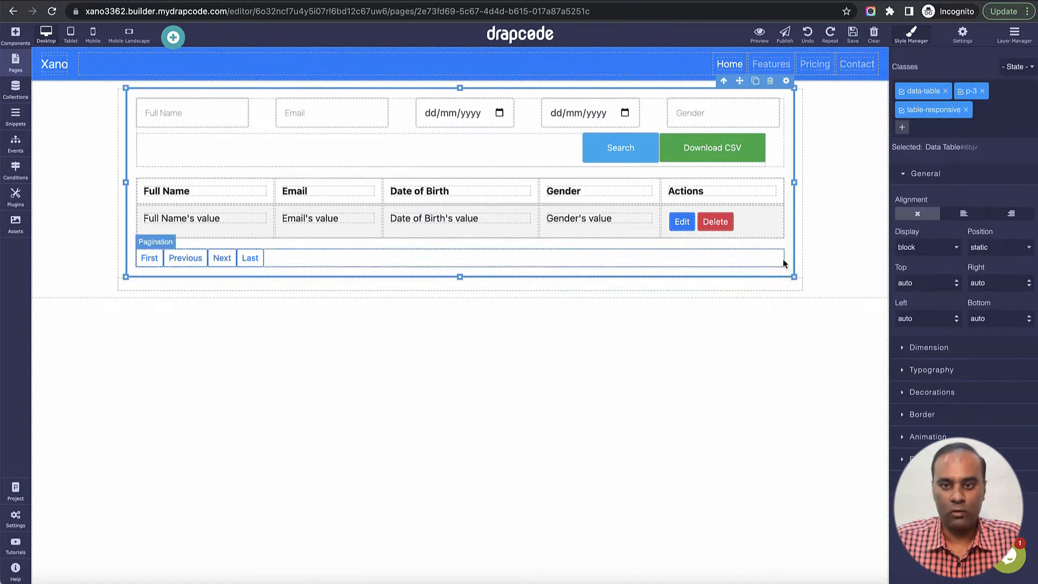
left_click(770, 81)
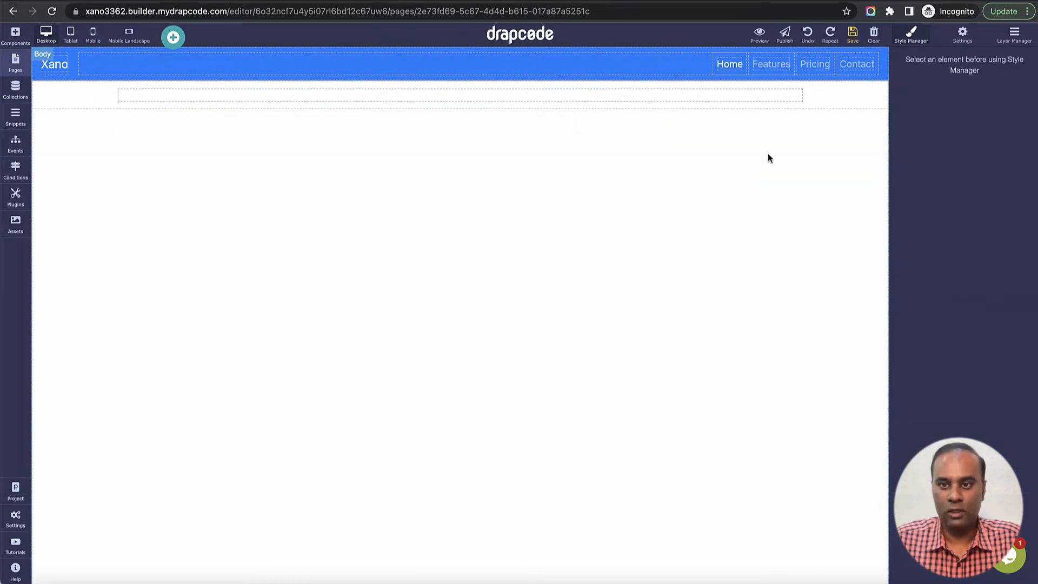
left_click(648, 96)
left_click(15, 34)
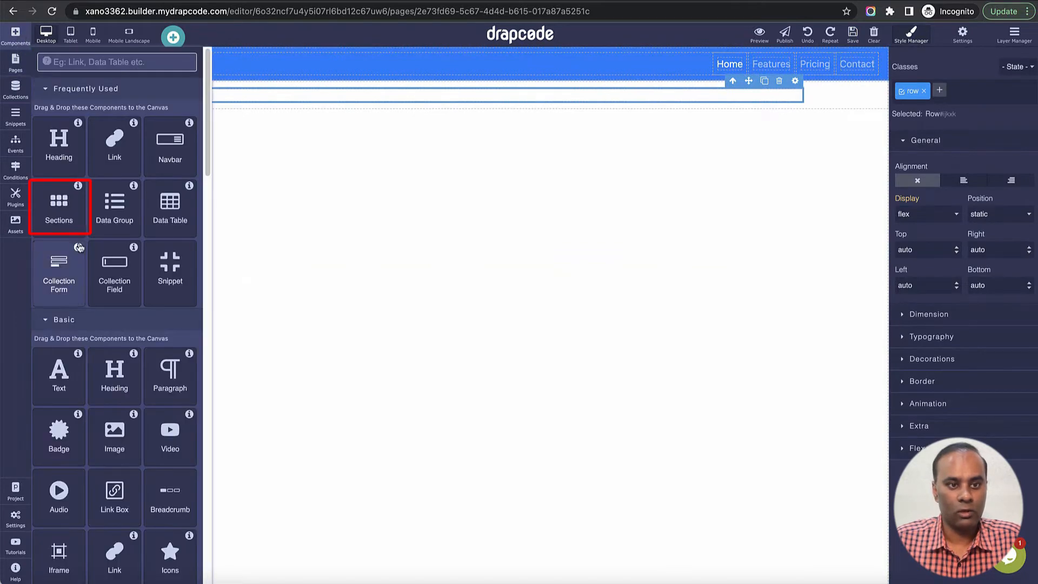
left_click_drag(83, 199, 315, 86)
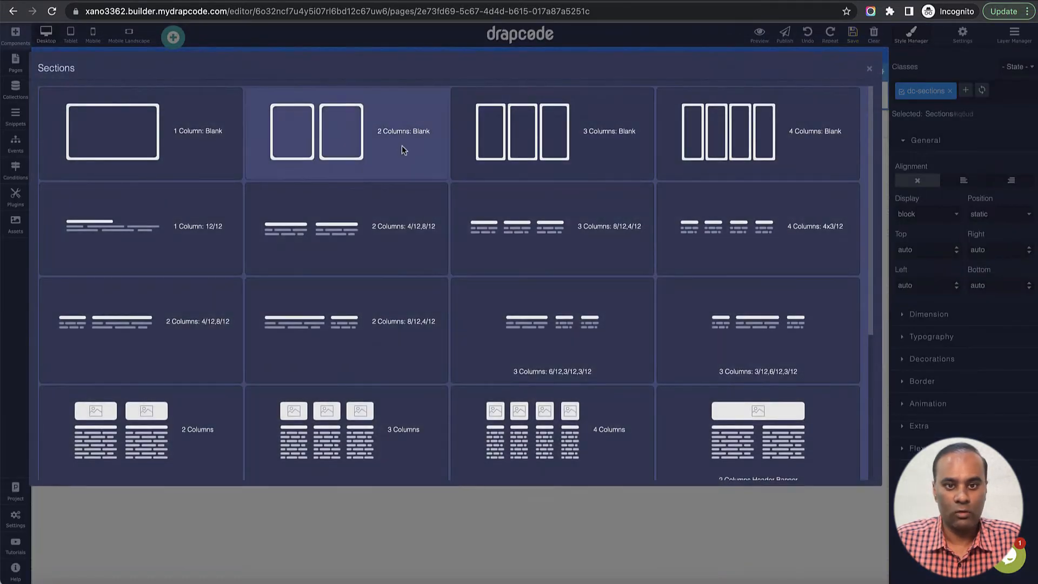
left_click(401, 147)
Step: Add a Link component to the section's second column and point it to the Person List page
left_click(16, 33)
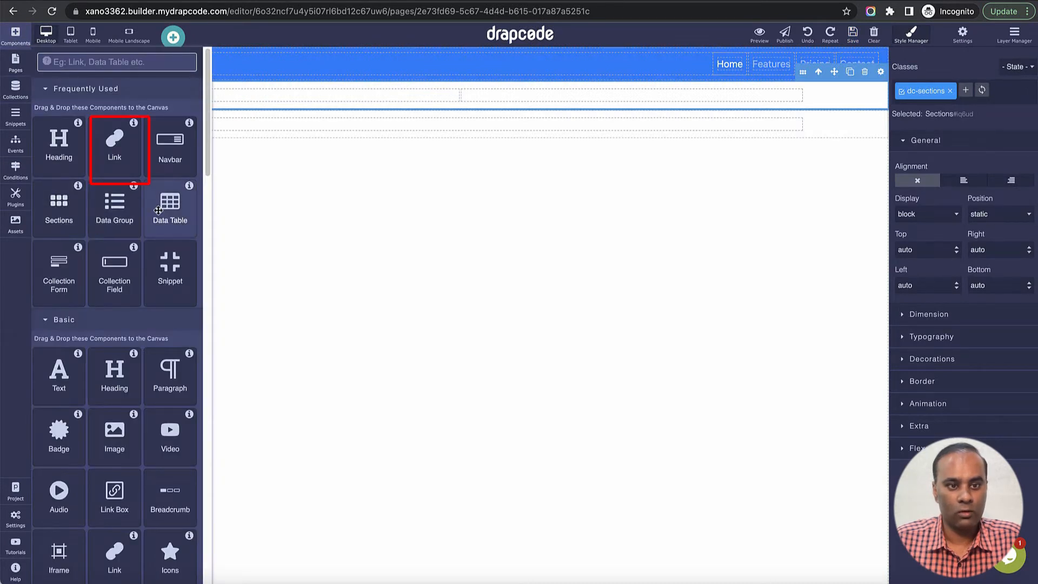
left_click_drag(114, 145, 644, 95)
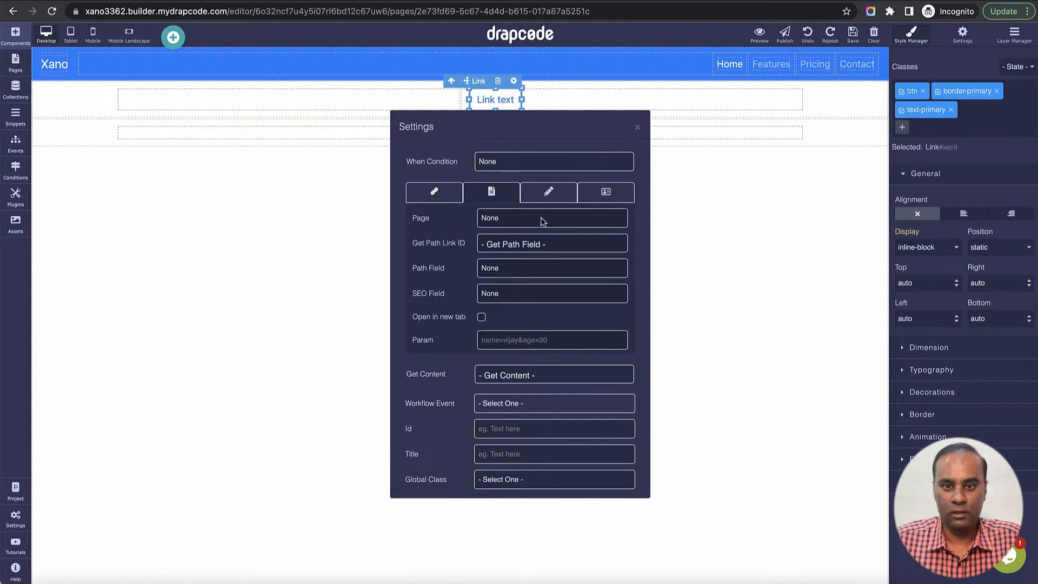
left_click(542, 222)
left_click(537, 331)
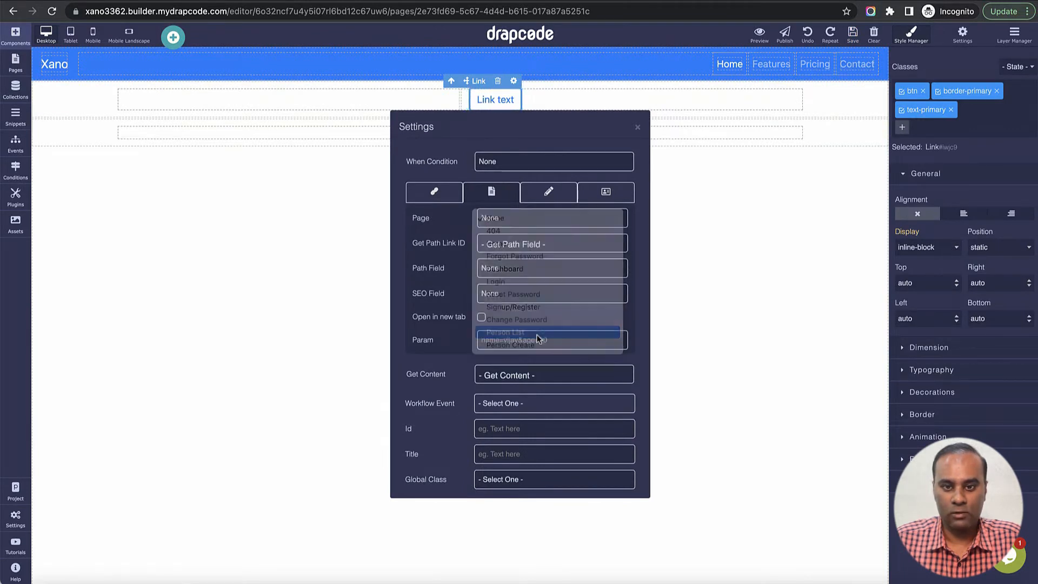
left_click(639, 128)
Step: Change the link's text to "Person List" and align it to the right of its column
double_click(495, 104)
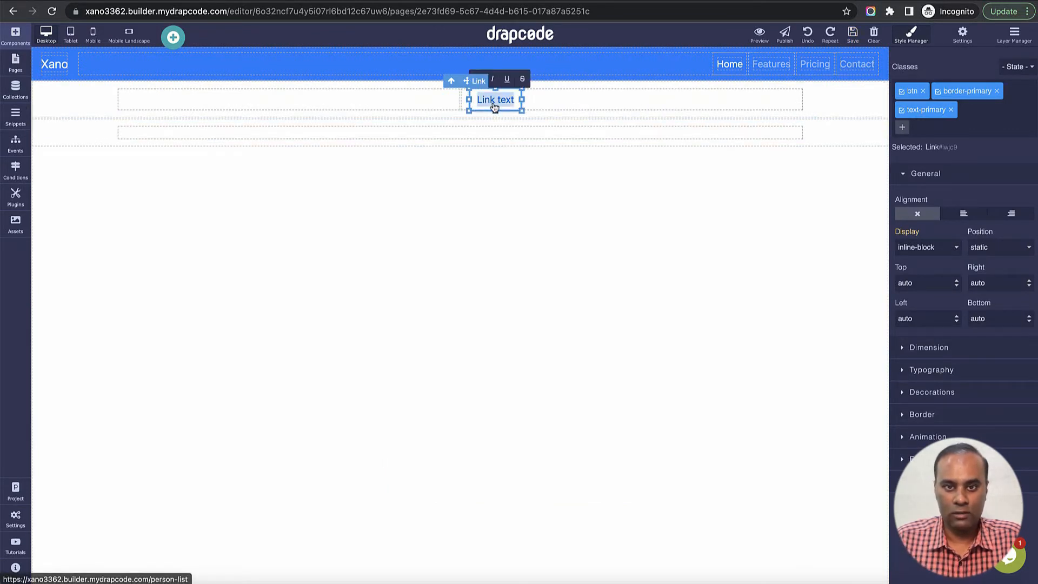
type("Perso")
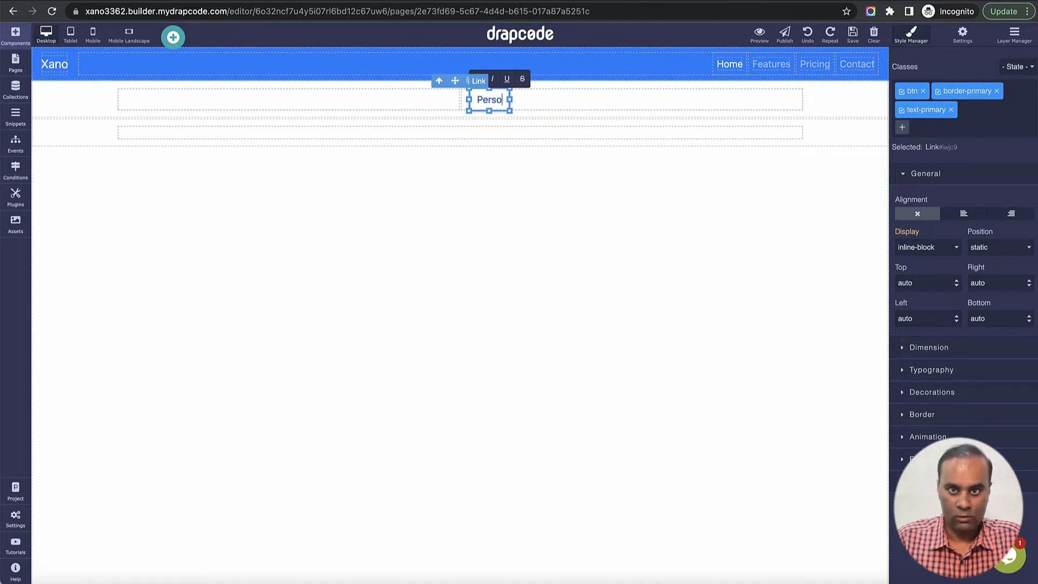
type("n List")
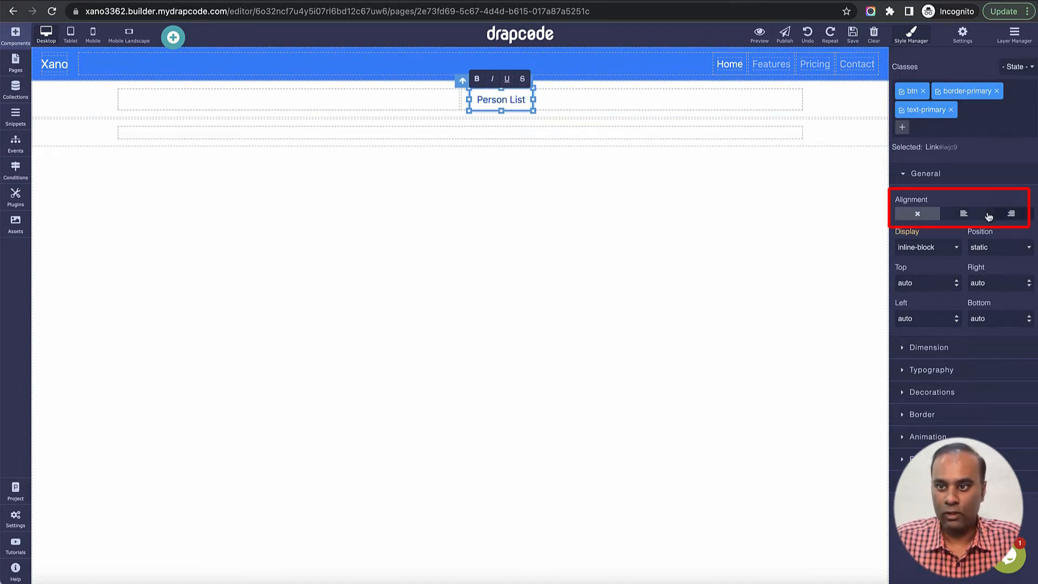
left_click(1010, 215)
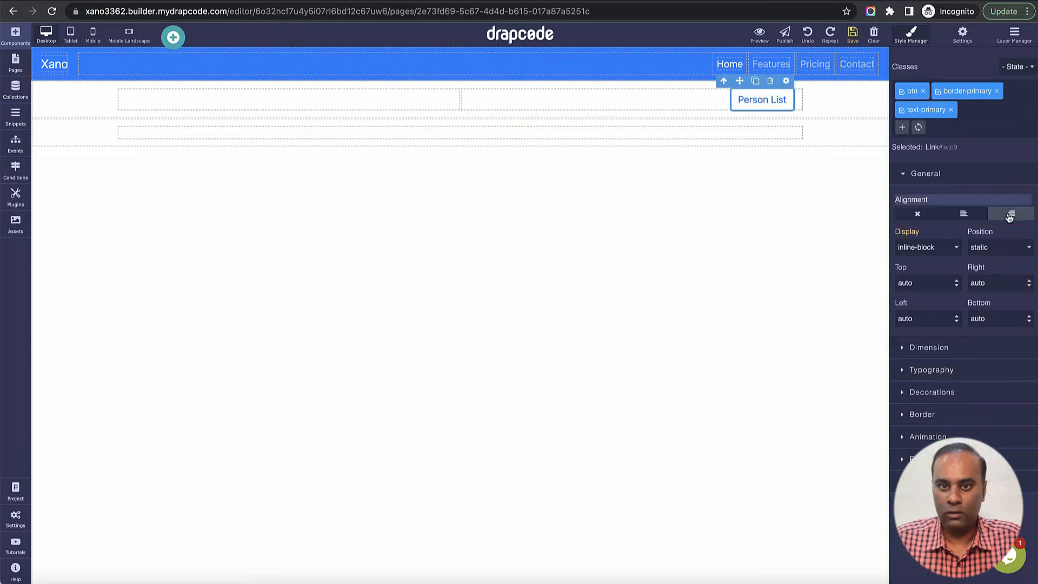
Step: Replace the Person List link's border-primary and text-primary classes with btn-primary and btn-lg
left_click(951, 110)
left_click(997, 91)
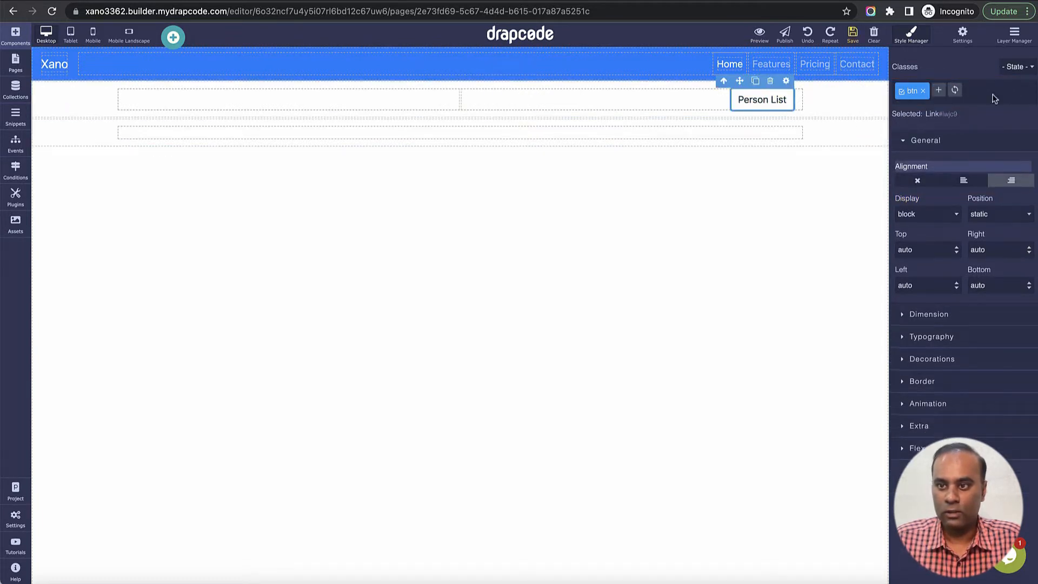
left_click(938, 90)
type("btn-")
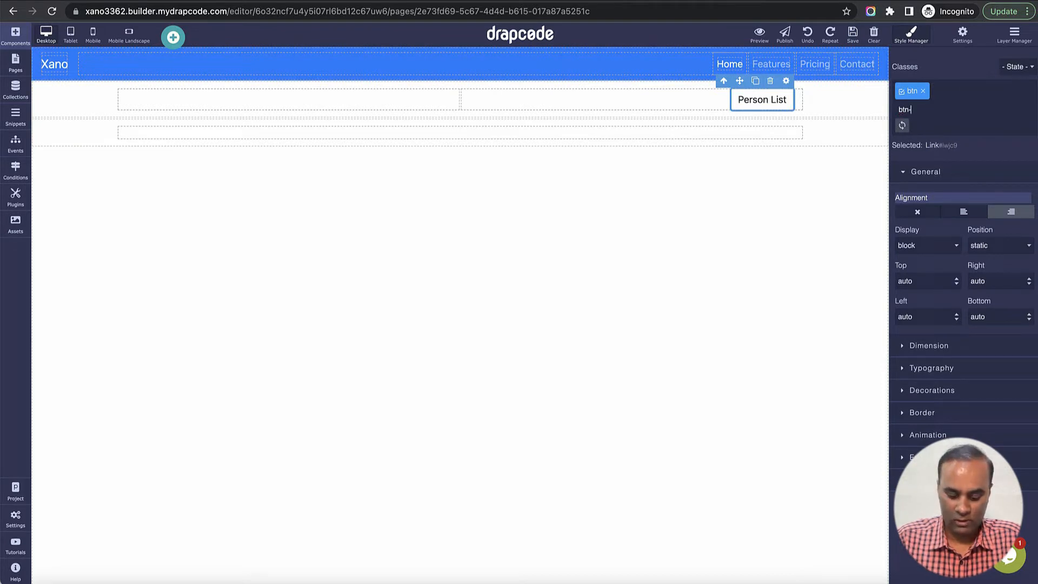
type("primary")
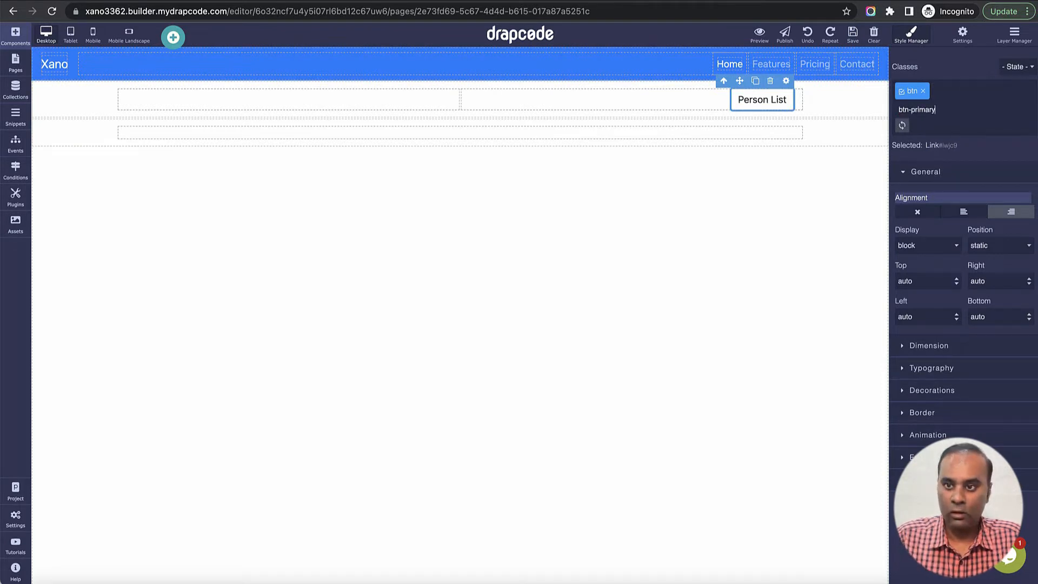
key("Return")
left_click(1002, 92)
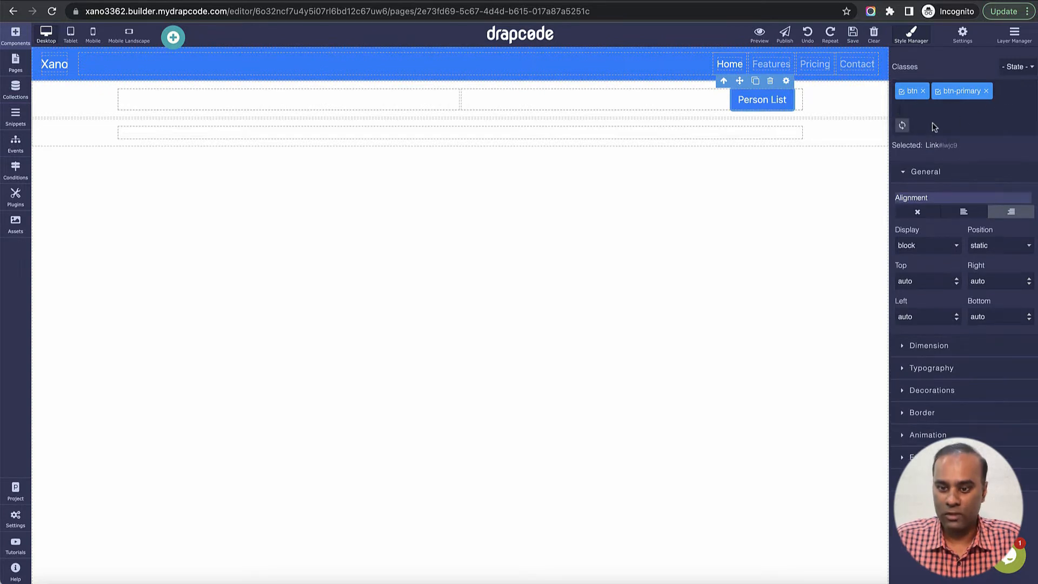
type("btn")
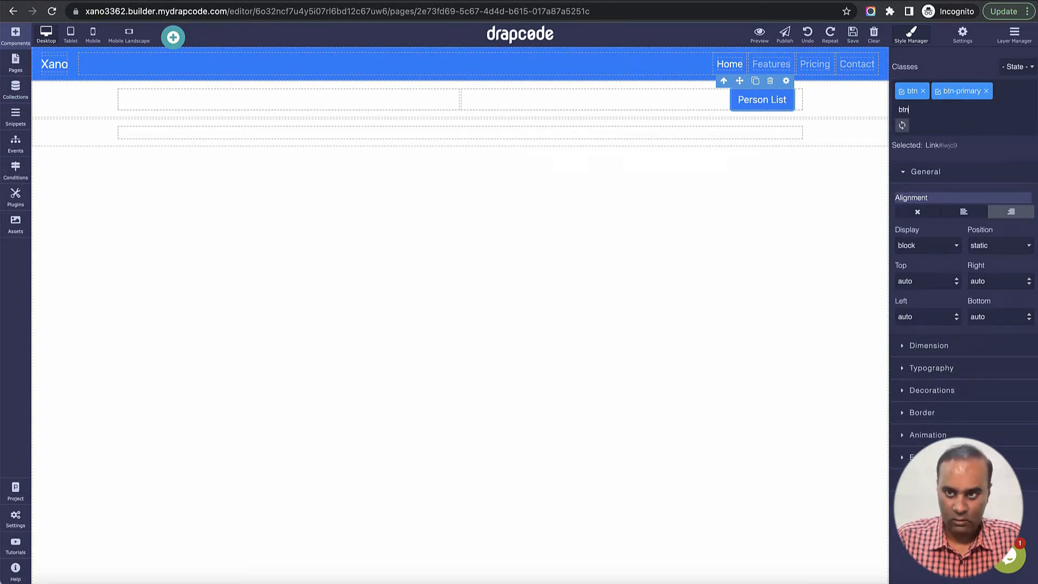
type("-lg")
key("Return")
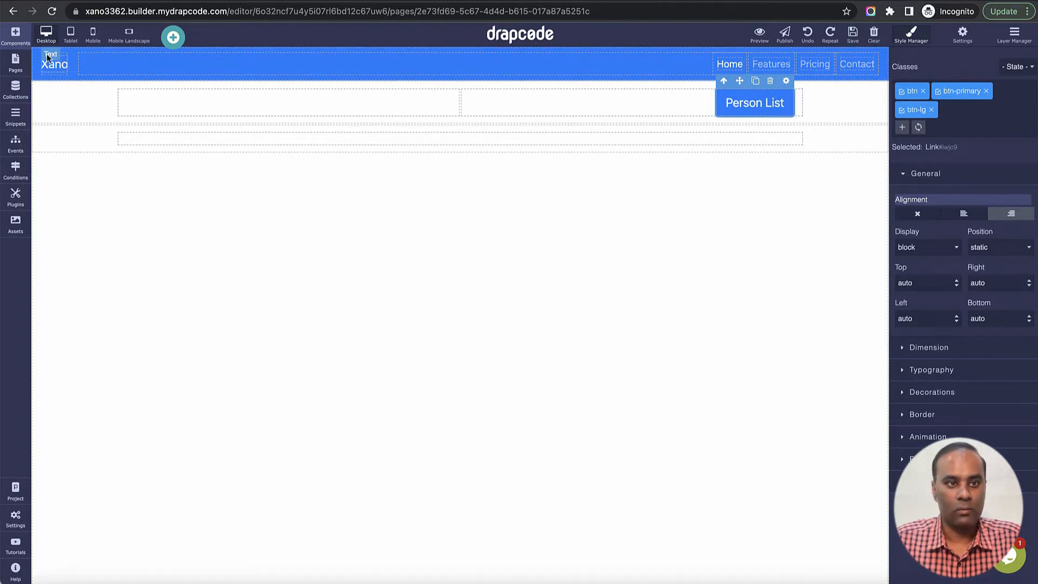
Step: Add a Collection Form to the empty row below the link, bind it to the Person collection, and leave its event unselected
left_click(17, 45)
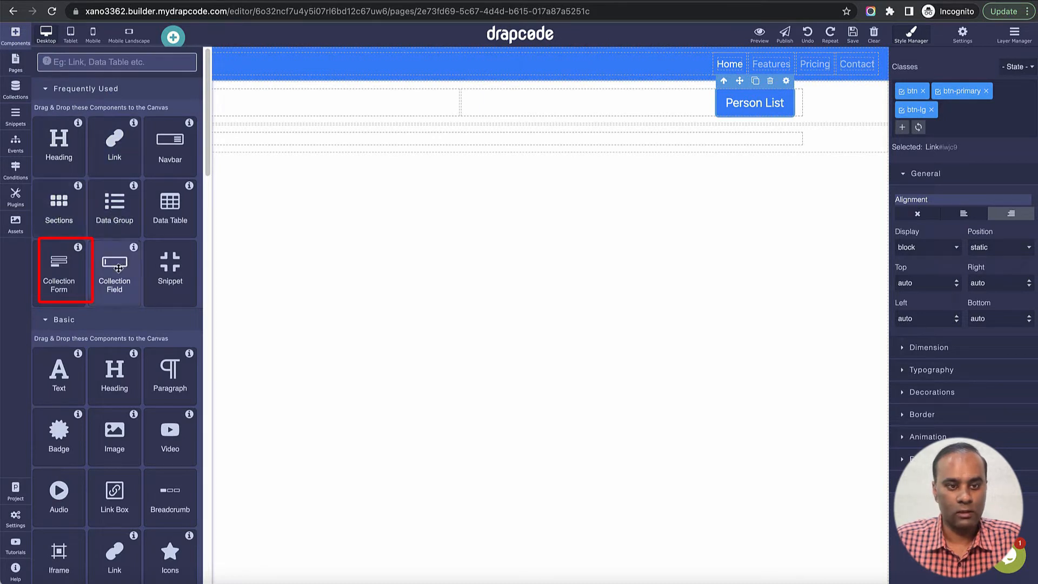
left_click_drag(59, 271, 457, 140)
left_click(501, 301)
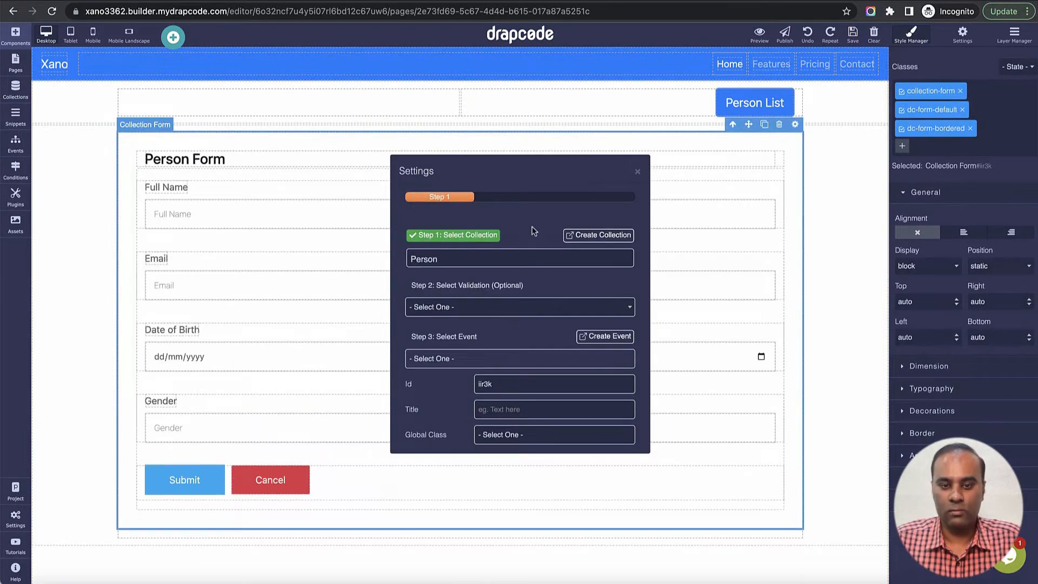
left_click(509, 357)
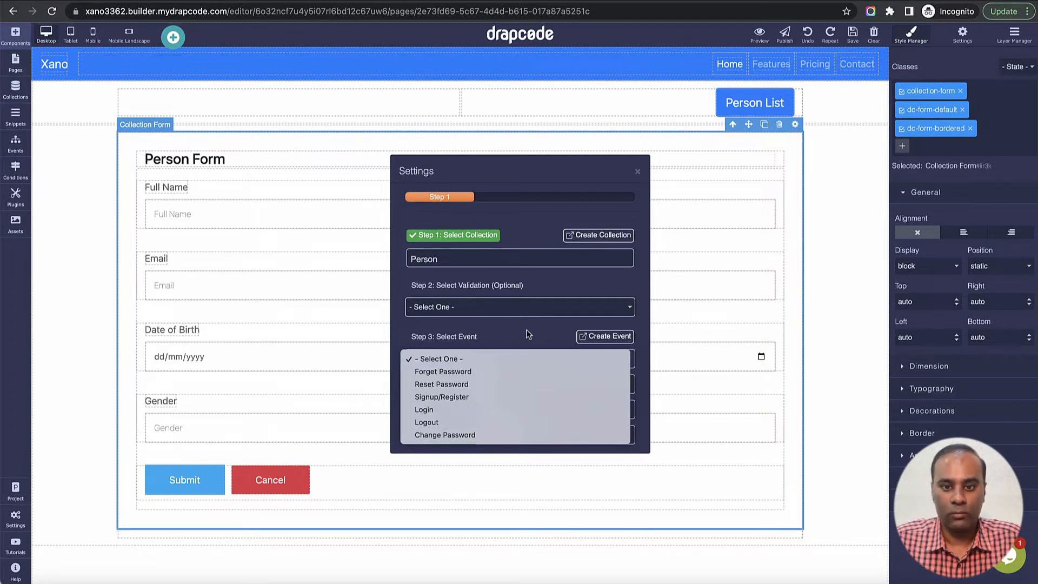
left_click(557, 214)
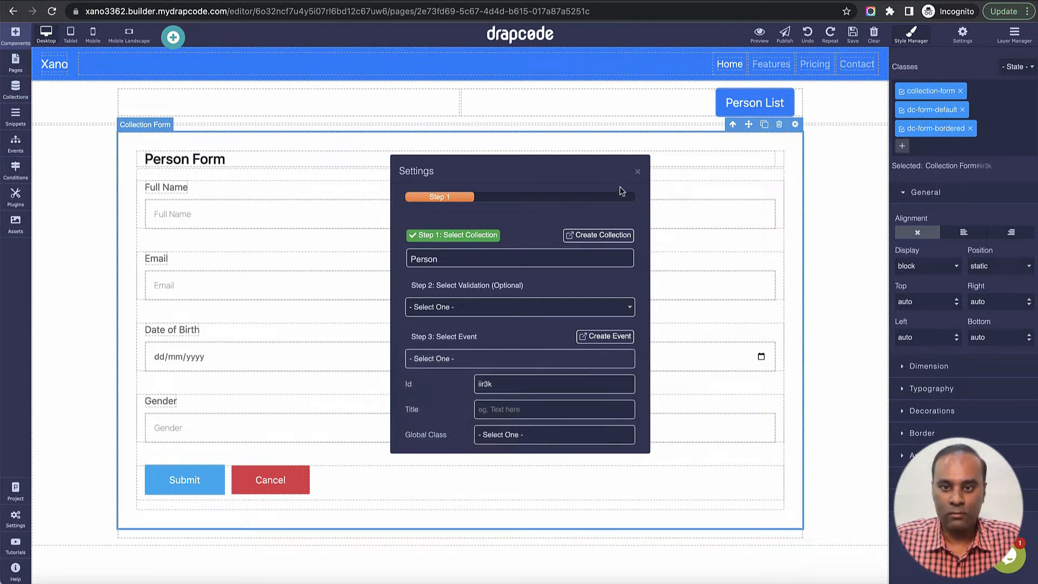
left_click(638, 172)
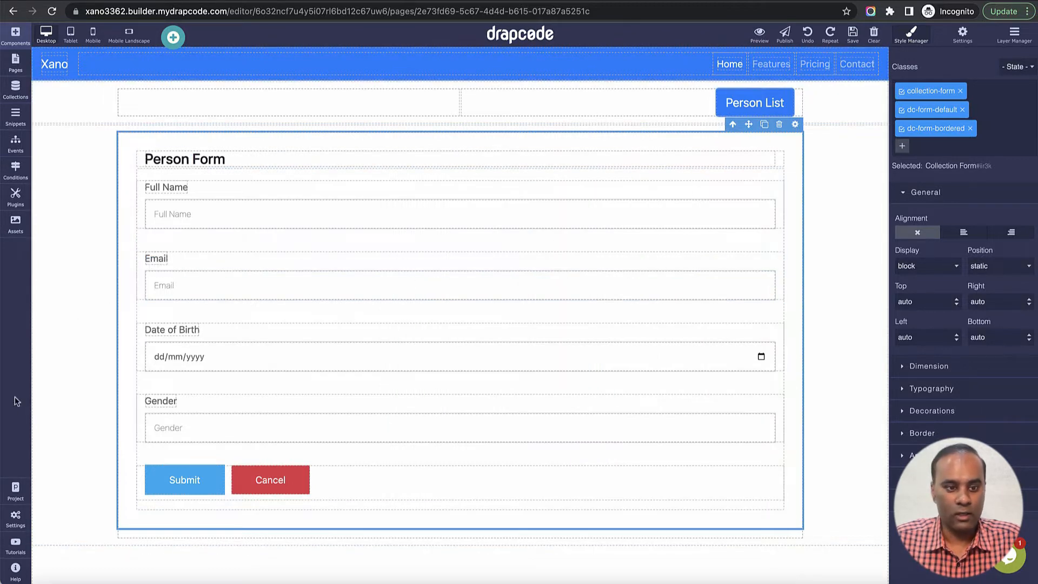
Step: Open the project's External APIs and review the existing "Fetch Person Records from Xano" entry alongside the Person List preview
mouse_move(17, 519)
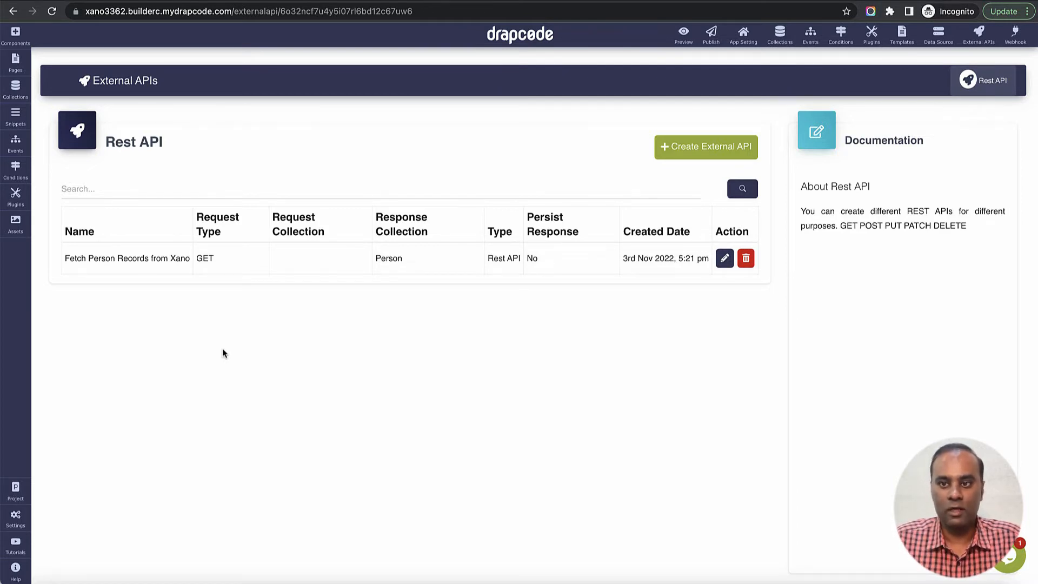
left_click(15, 517)
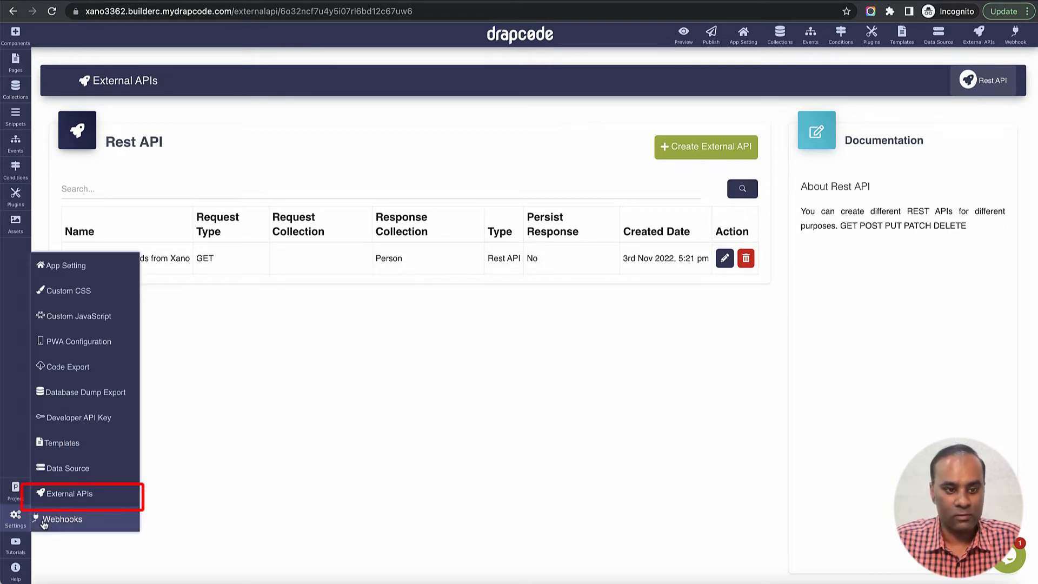
left_click(82, 496)
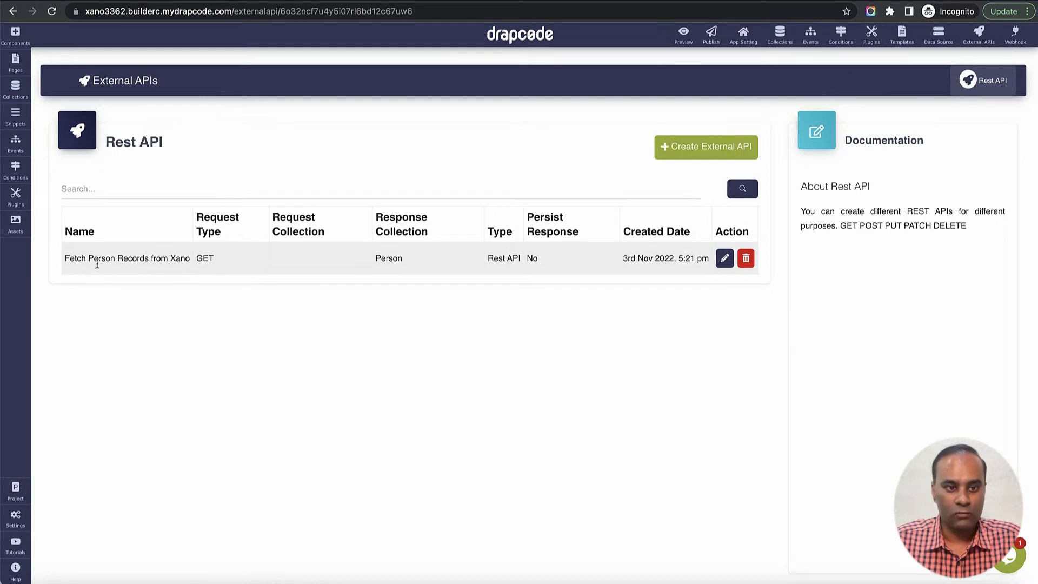
left_click_drag(88, 258, 263, 267)
left_click(264, 267)
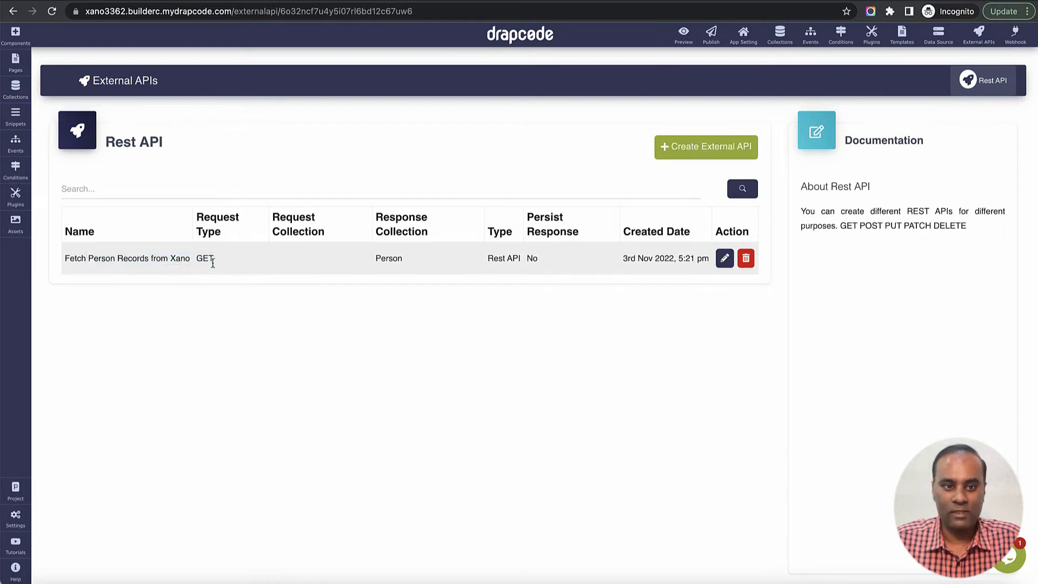
double_click(206, 257)
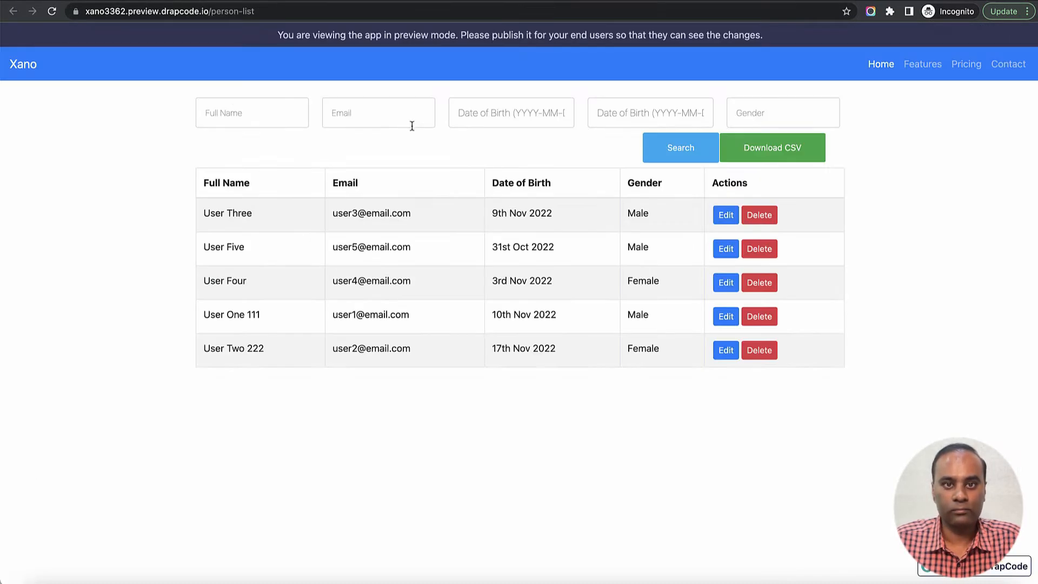
left_click(515, 332)
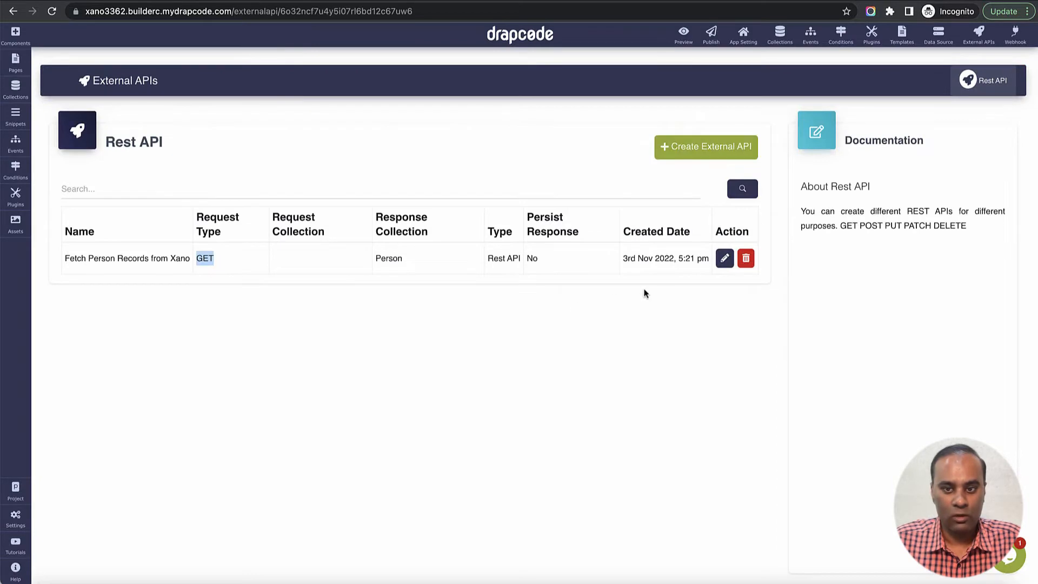
Step: Start a new external REST API named "Create New Person on Xano" with the POST request type
left_click(714, 148)
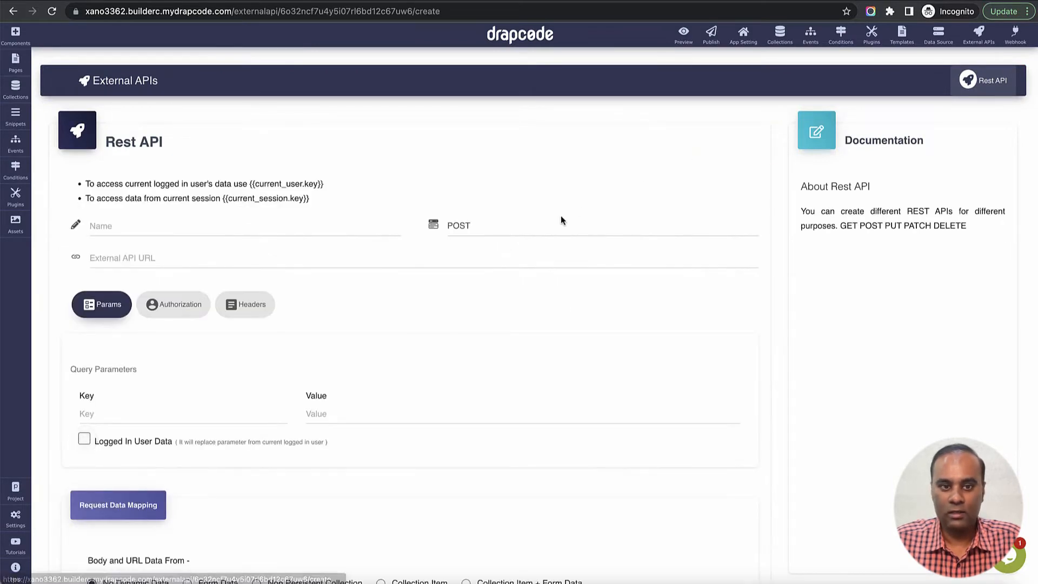
left_click(384, 227)
type("Create")
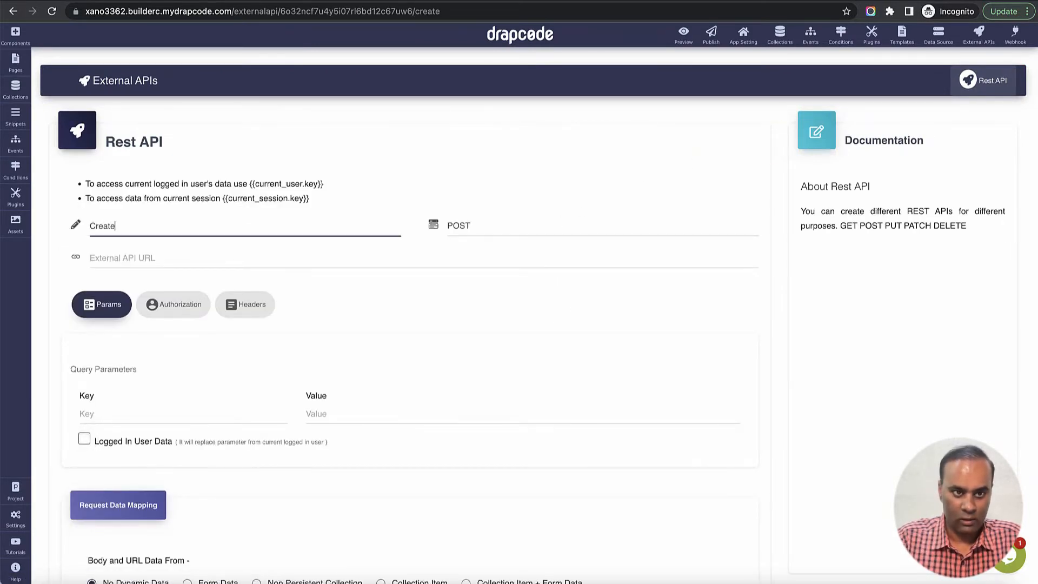
type(" New Person")
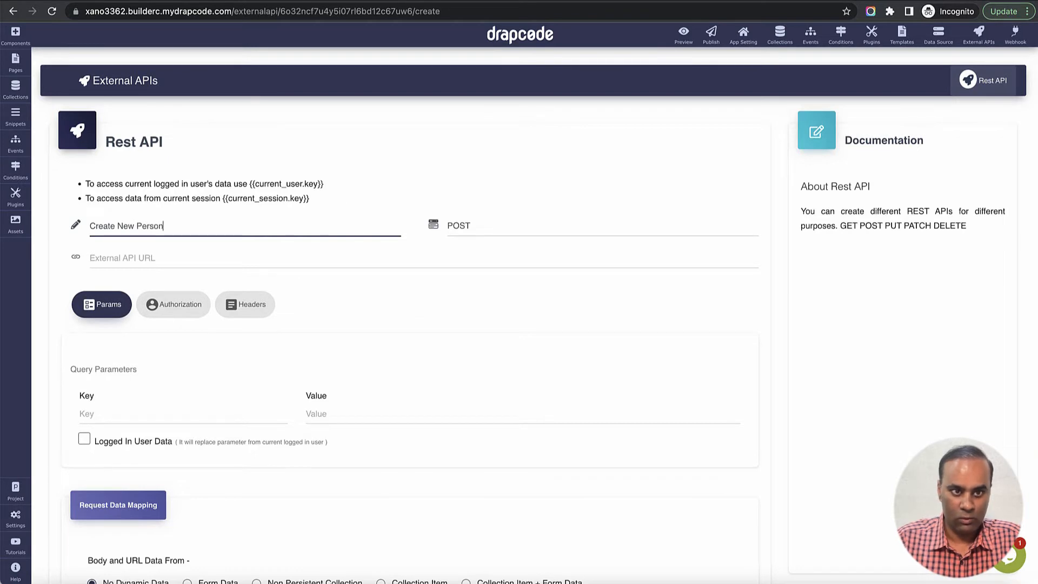
type(" on Xano")
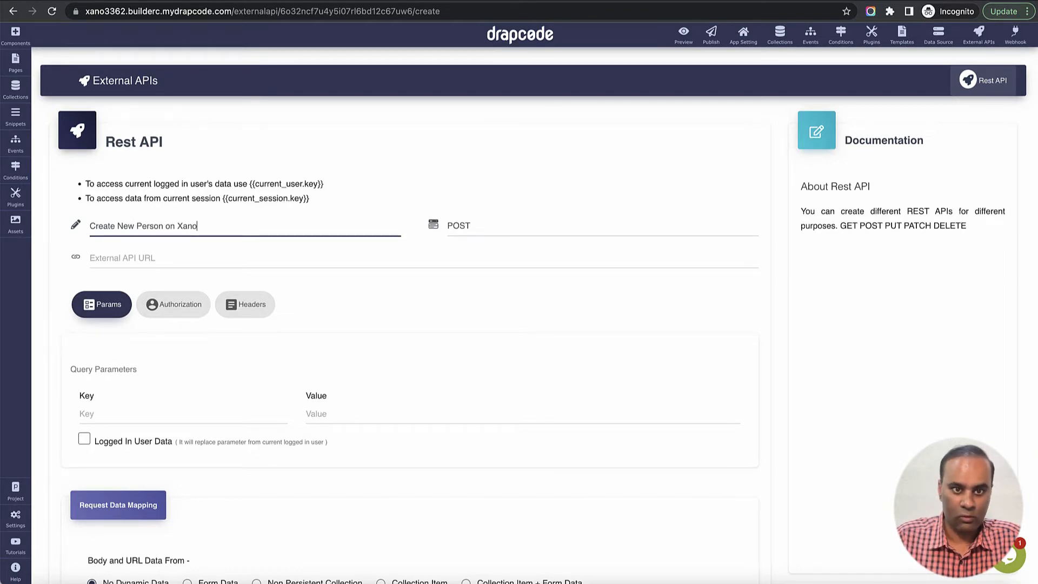
key("Tab")
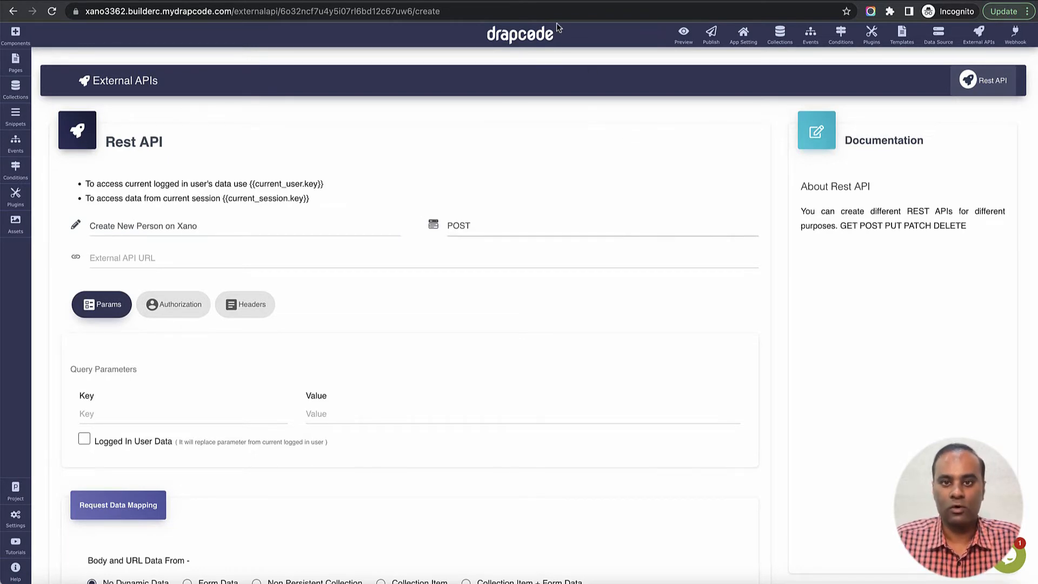
Step: Copy the URL of Xano's POST /person "Add Person record" endpoint and paste it as the new DrapCode API's URL
key("ctrl+Tab")
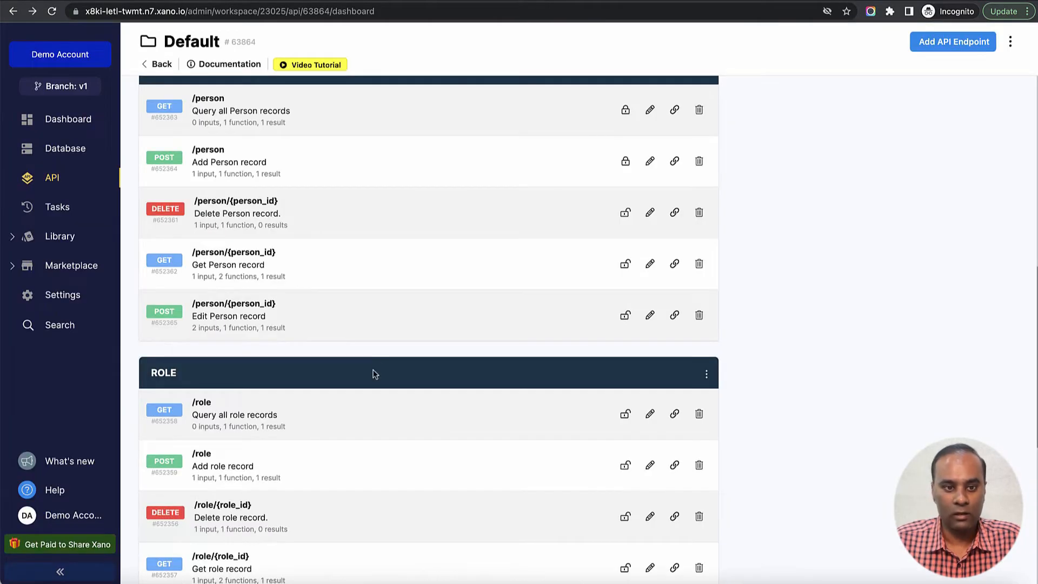
scroll(375, 374, "down", 2)
scroll(375, 374, "up", 2)
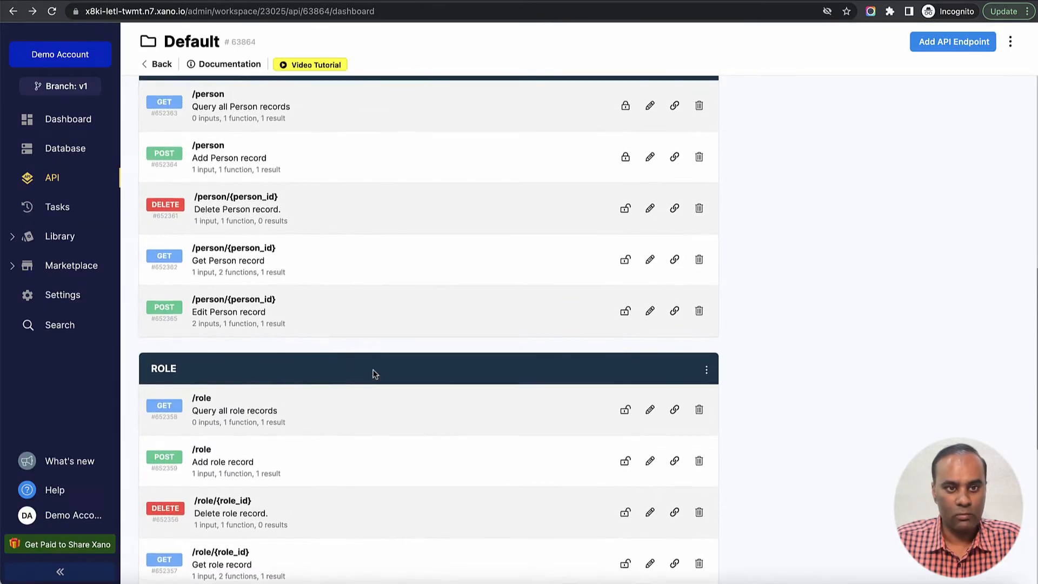
scroll(375, 374, "up", 4)
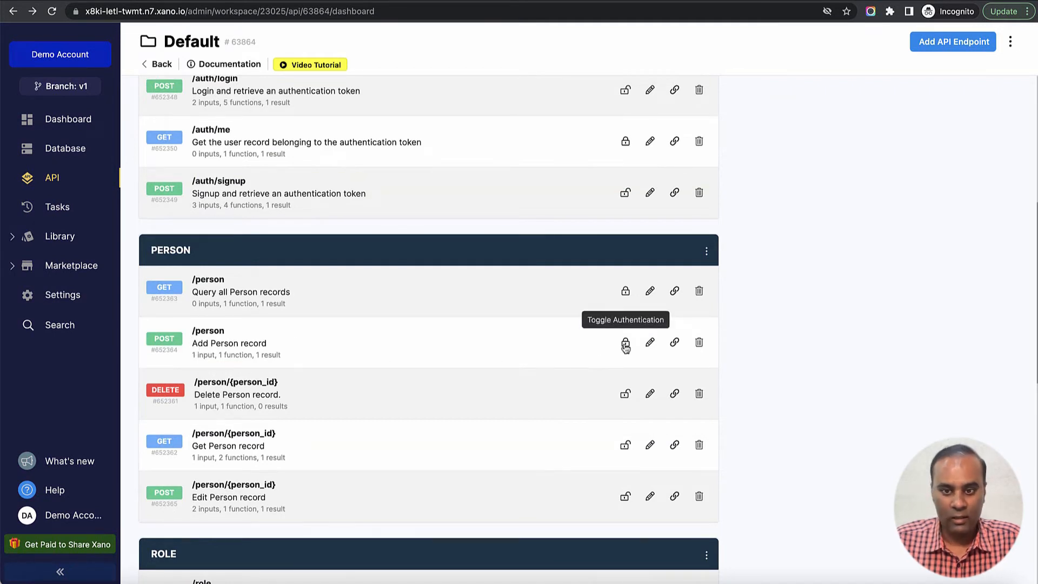
left_click(676, 344)
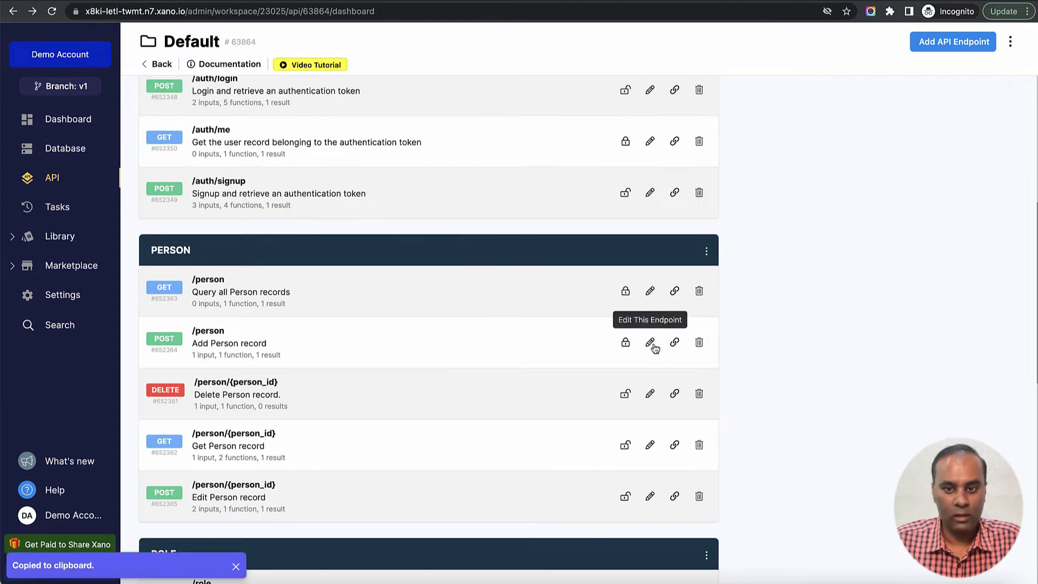
key("ctrl+Tab")
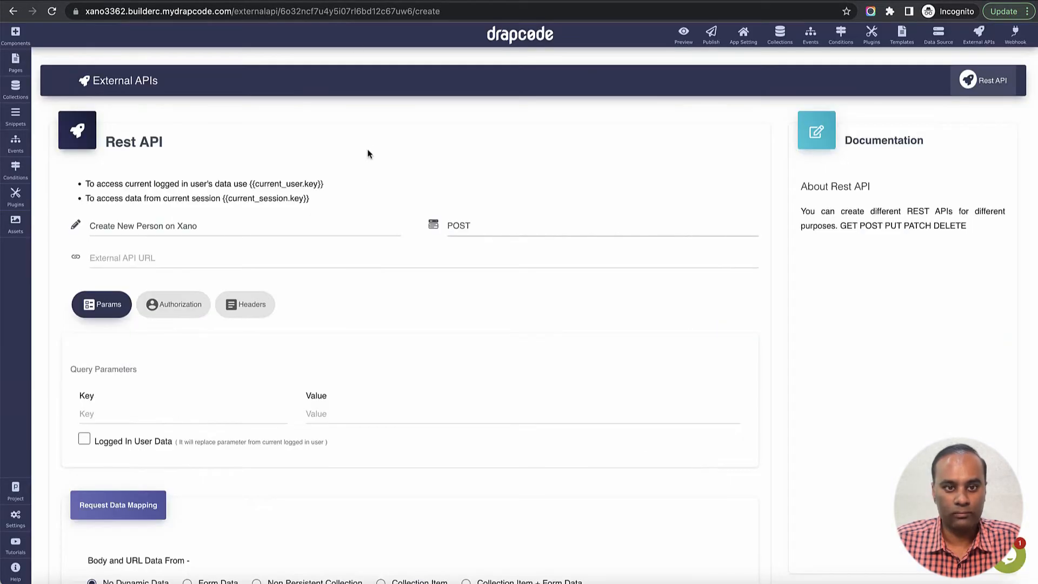
left_click(349, 265)
key("ctrl+v")
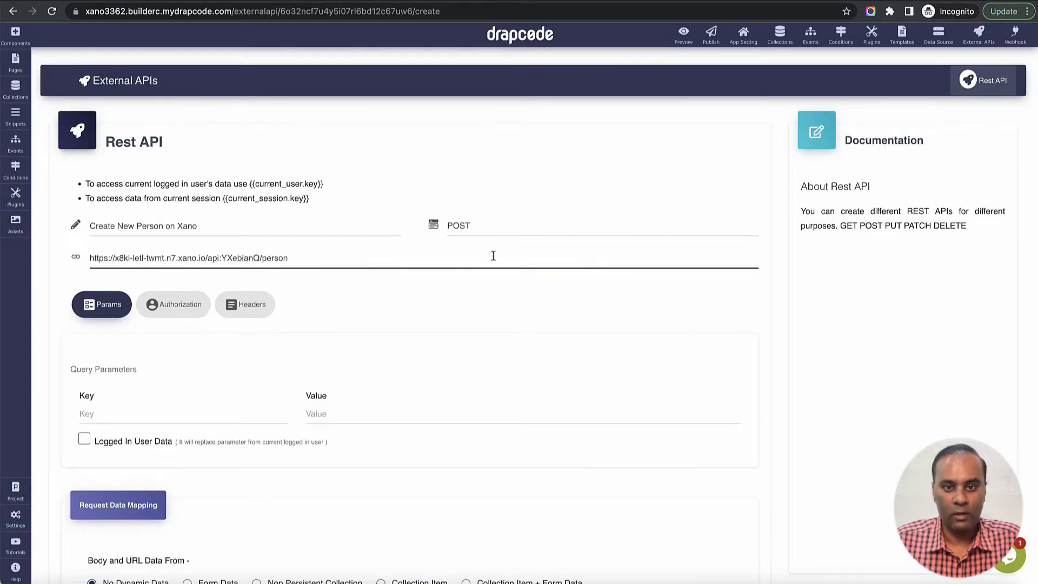
Step: Add an Authorization request header to the new API and start its value with "Bearer"
scroll(488, 342, "down", 1)
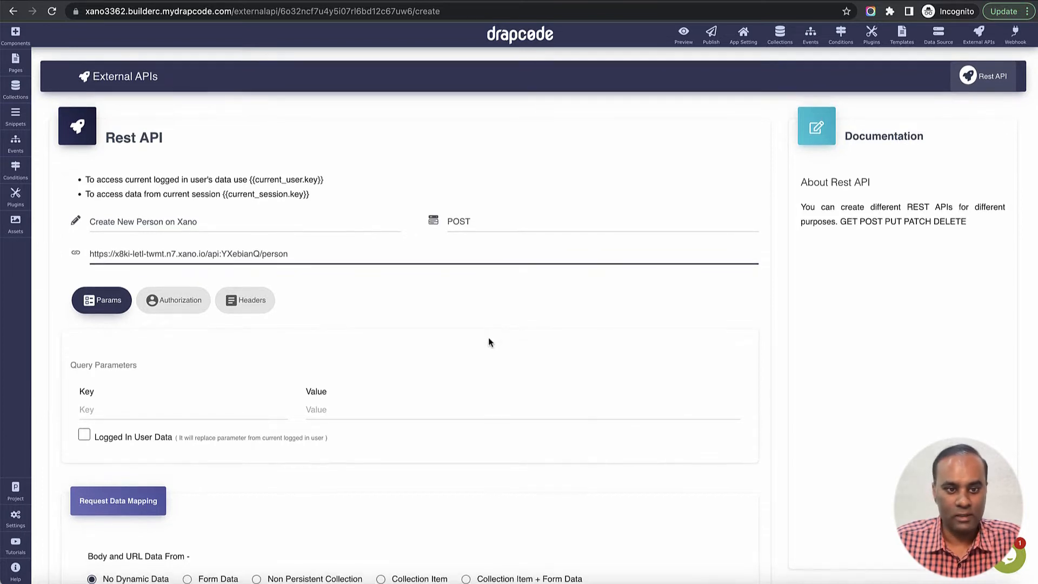
left_click(257, 307)
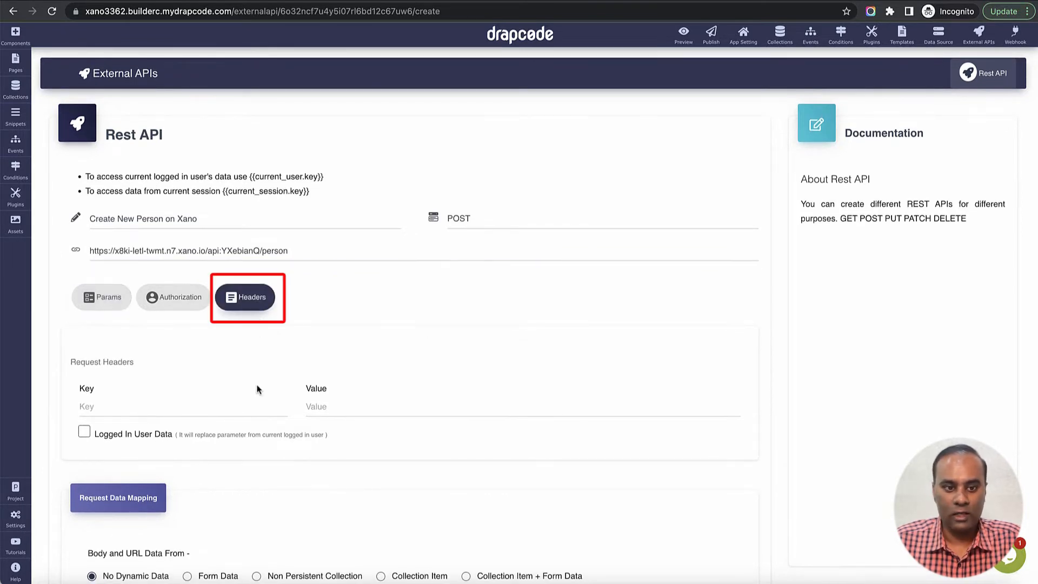
scroll(254, 386, "down", 1)
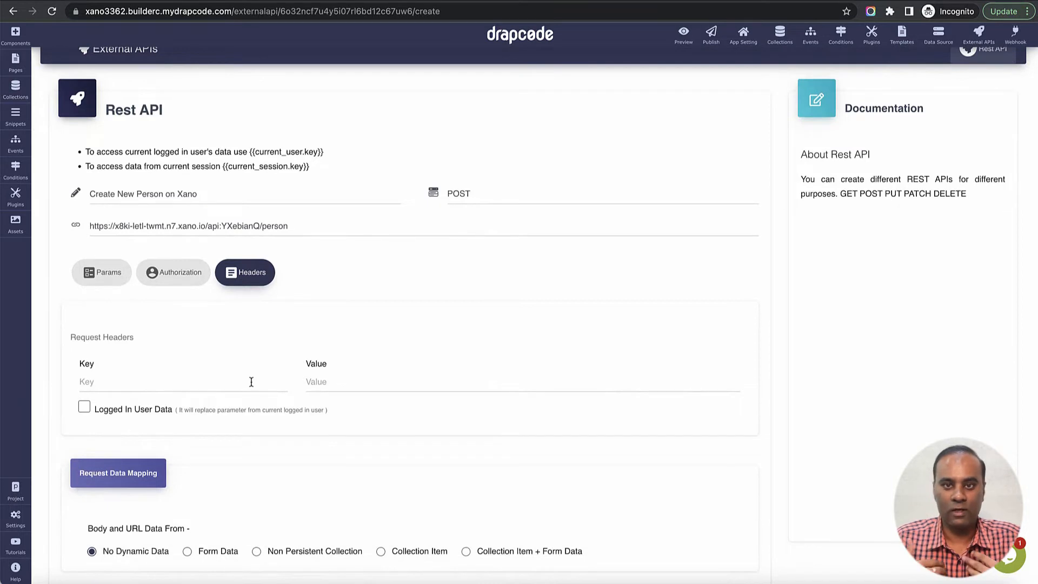
left_click(251, 382)
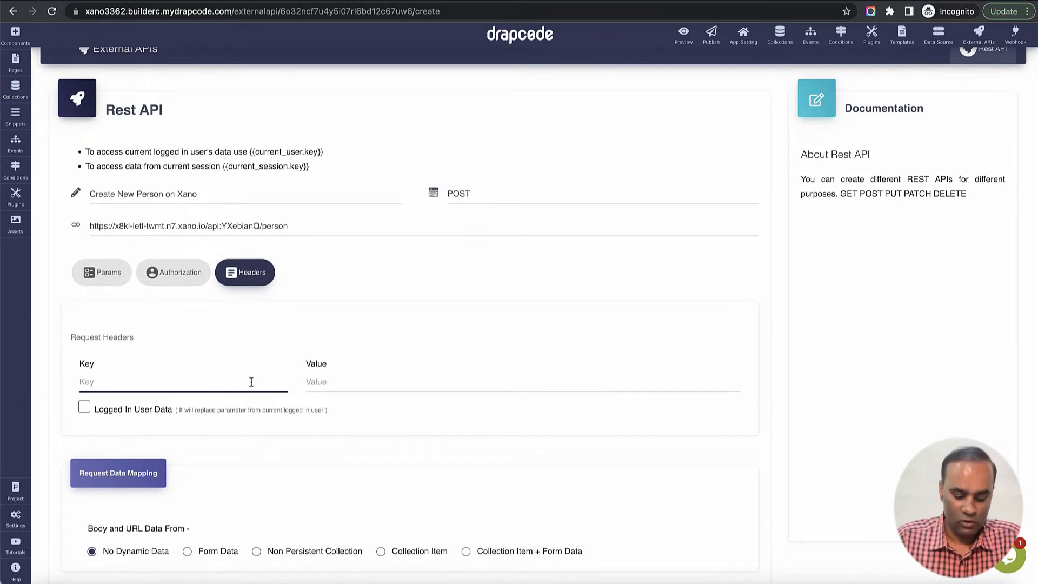
type("Aut")
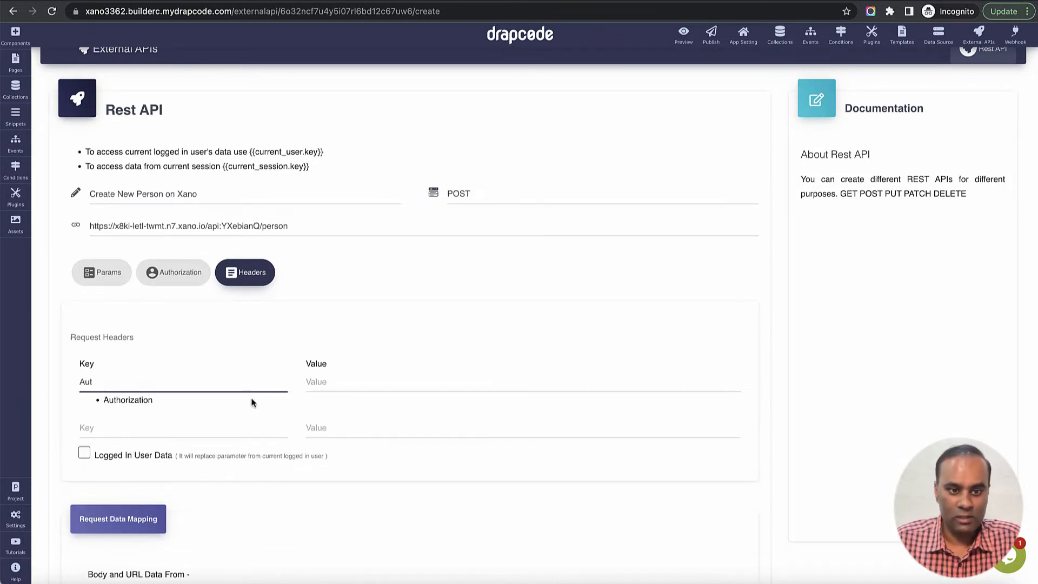
left_click(252, 402)
left_click(345, 384)
type("B")
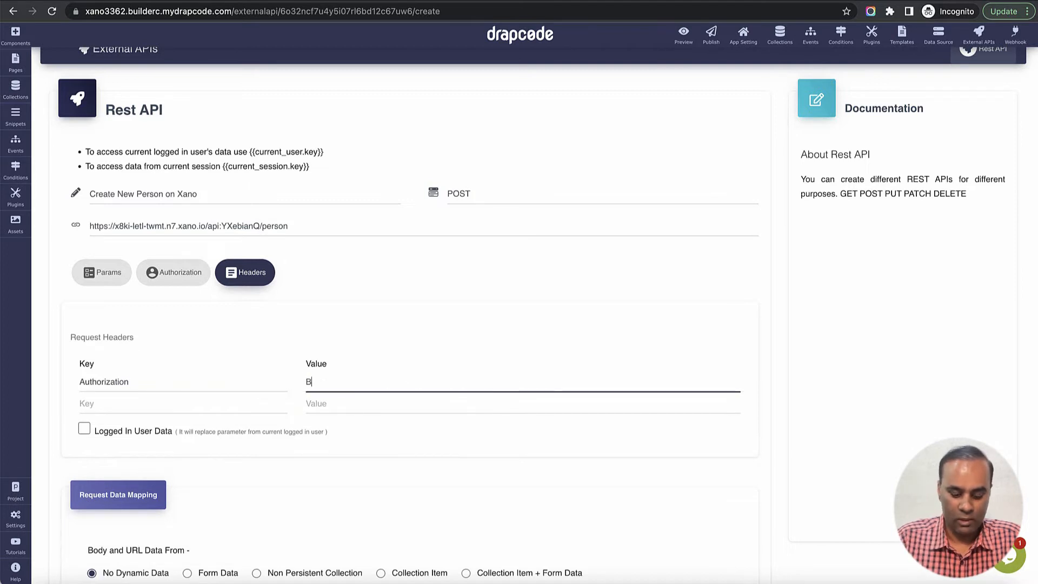
type("earer")
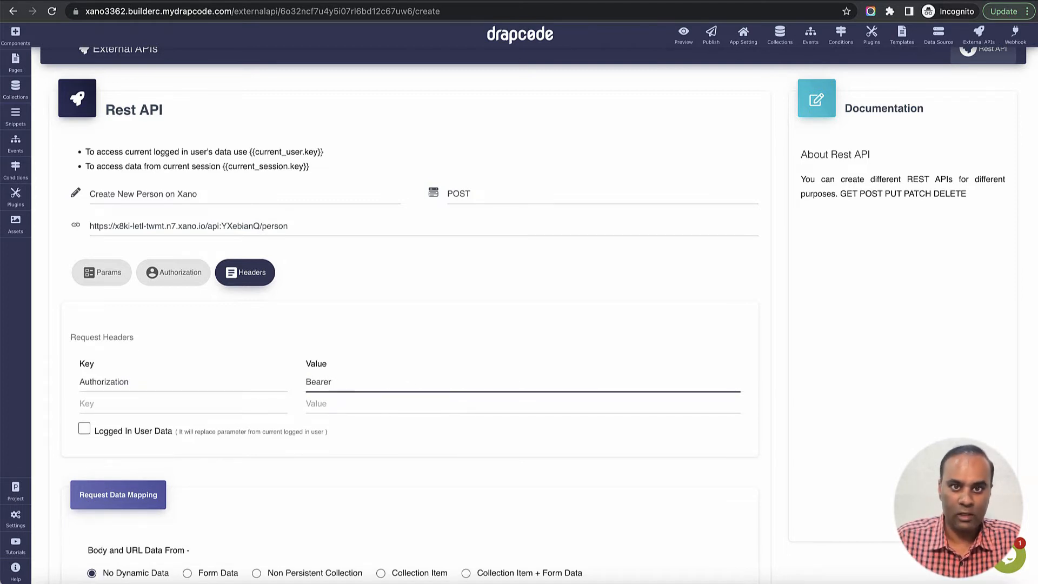
Step: Copy the authentication token from Xano's /auth/login response and paste it after "Bearer" in DrapCode's Authorization header value
left_click(583, 4)
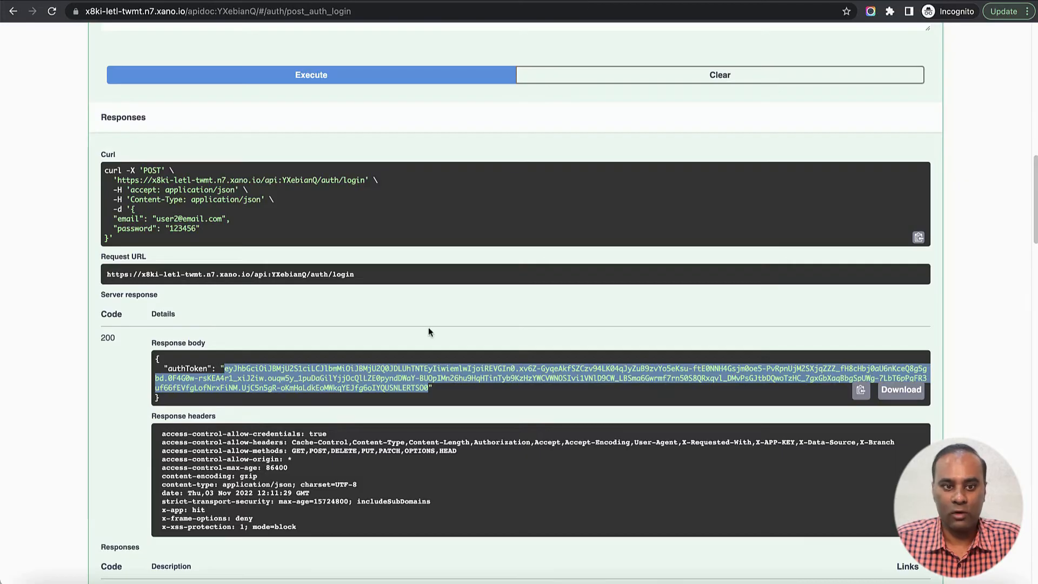
scroll(428, 331, "up", 1)
left_click(293, 379)
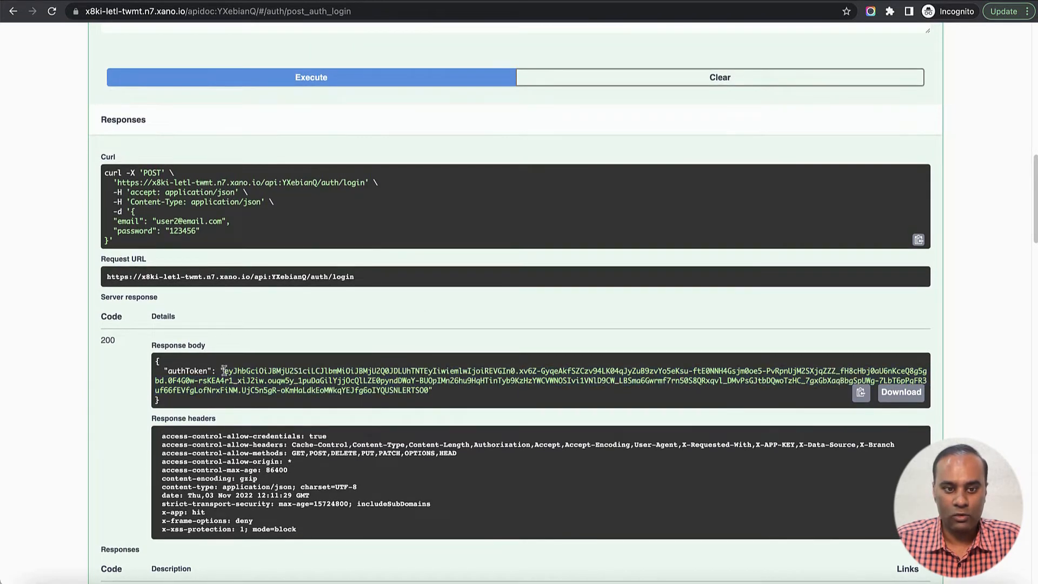
left_click_drag(224, 371, 429, 390)
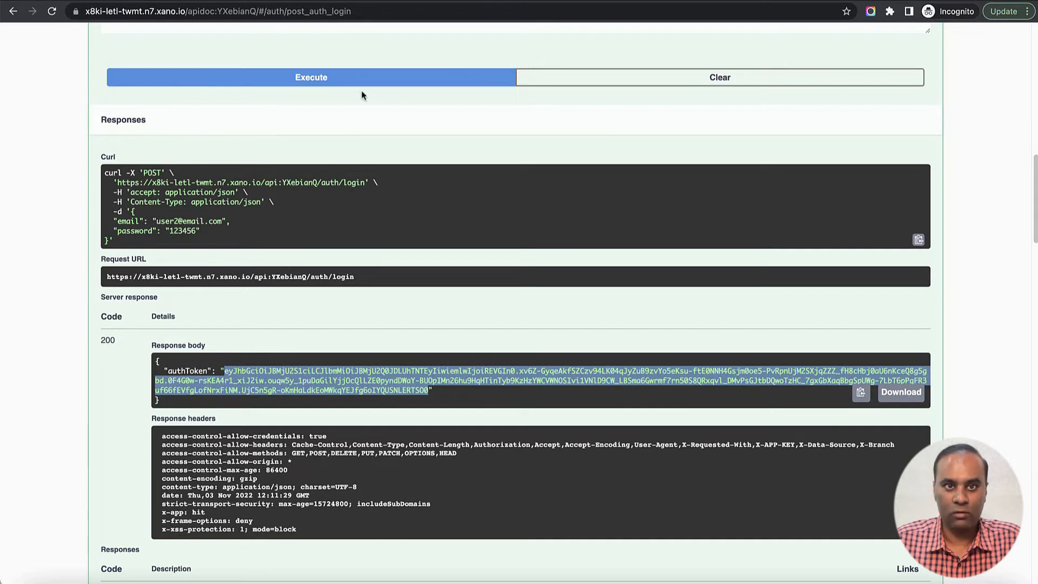
left_click(357, 3)
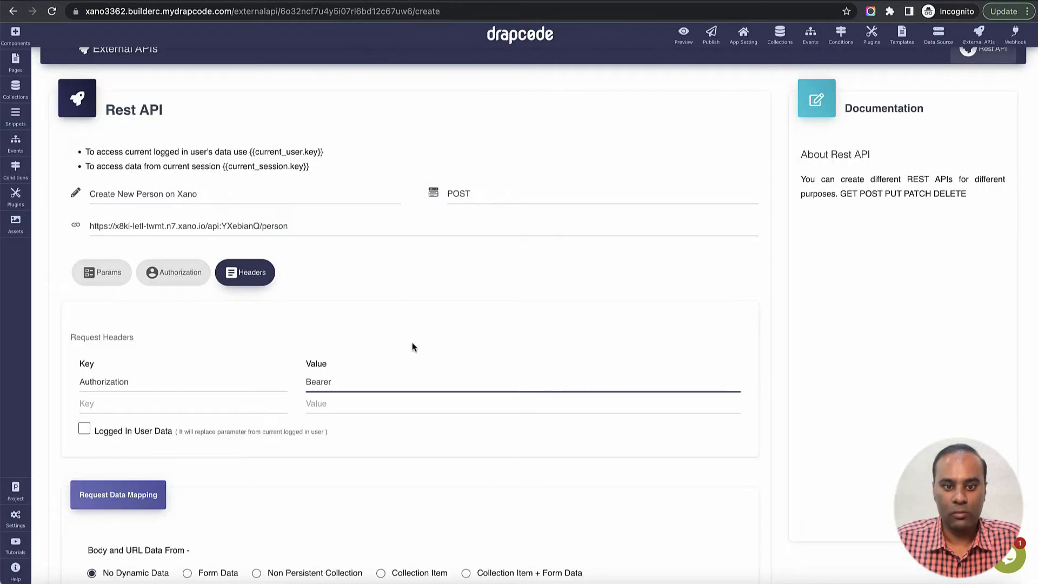
key("ctrl+v")
scroll(533, 419, "down", 2)
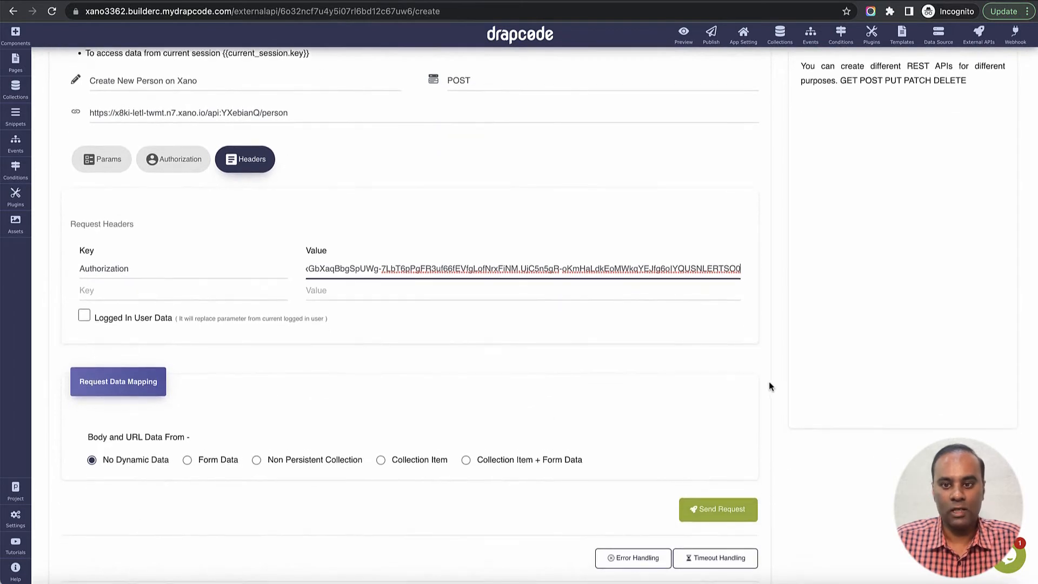
left_click(770, 382)
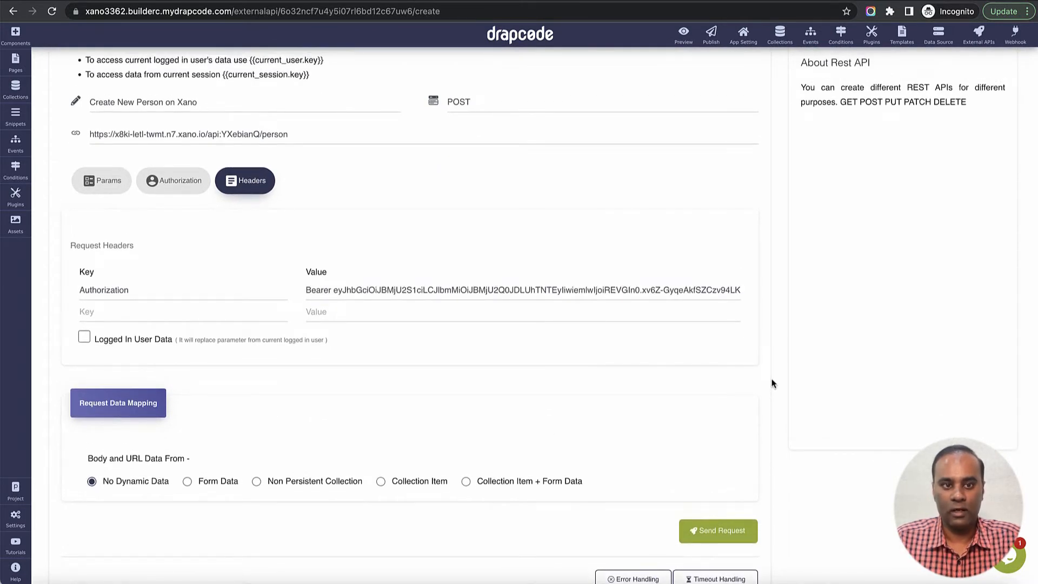
scroll(772, 384, "up", 1)
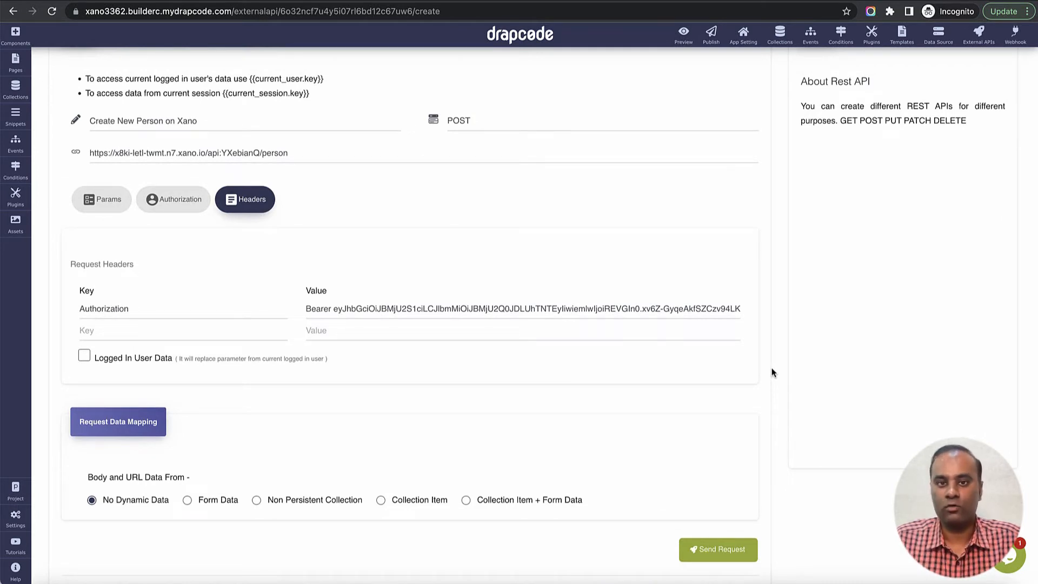
Step: Set the request body and URL data source to Non Persistent Collection and choose the Person collection
scroll(772, 371, "down", 3)
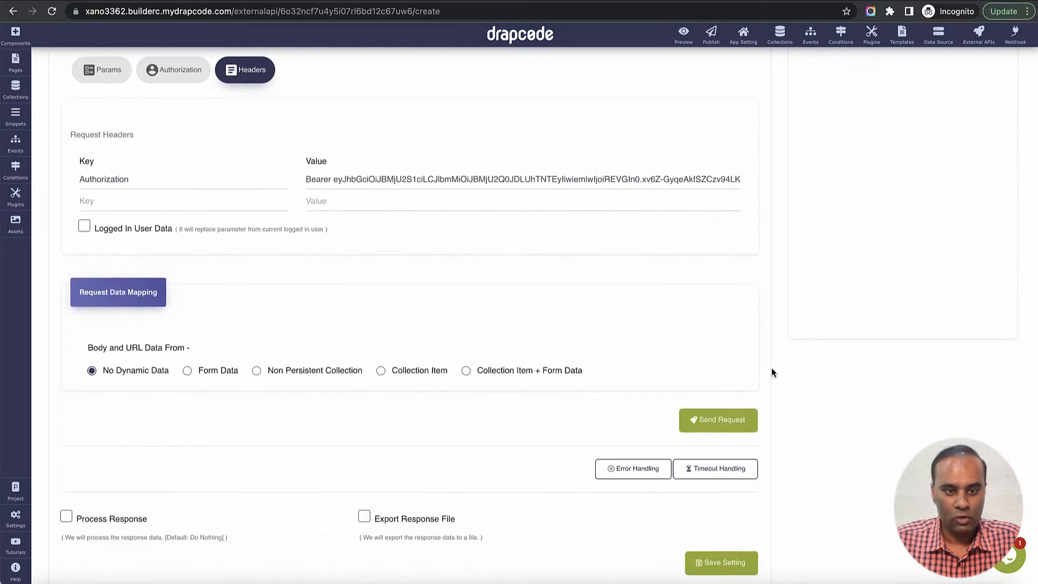
left_click(257, 375)
scroll(549, 324, "down", 1)
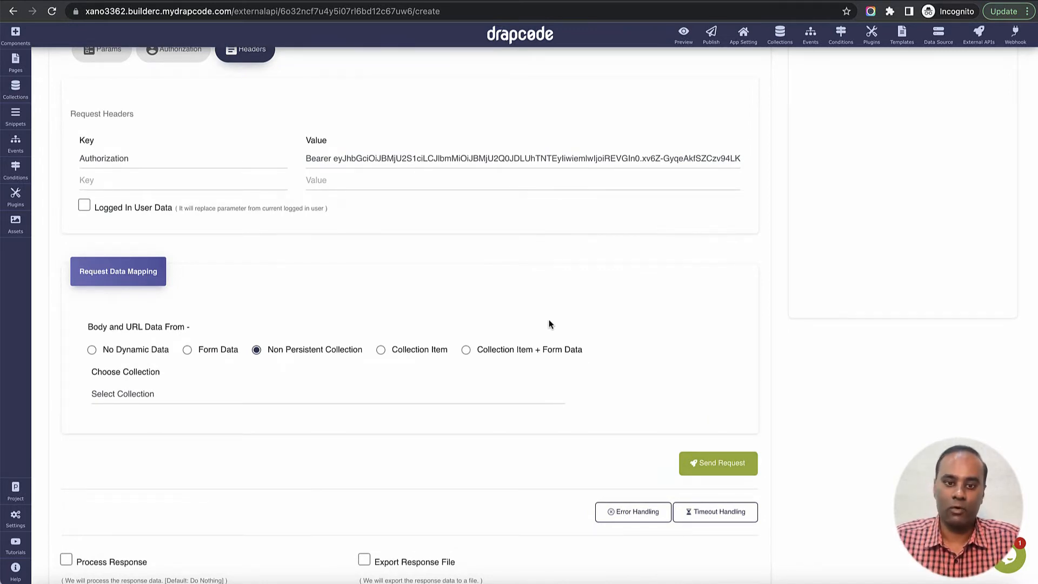
left_click(427, 355)
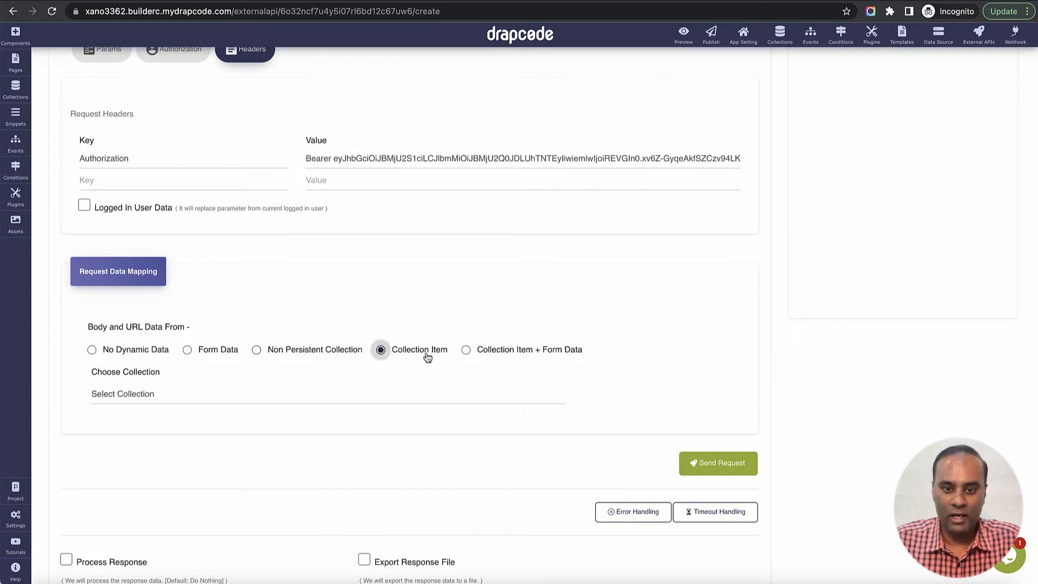
left_click(333, 353)
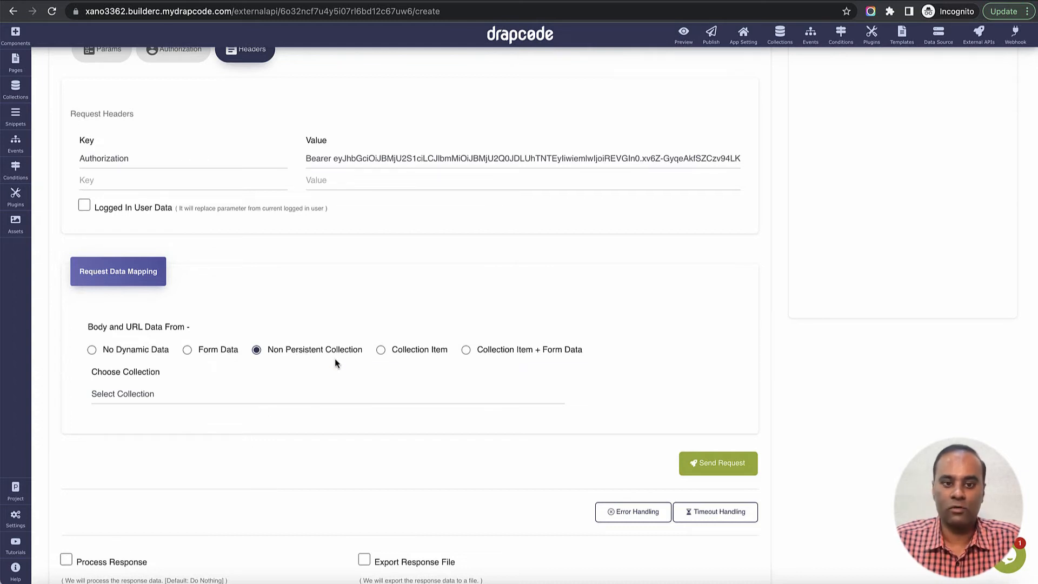
scroll(335, 364, "down", 1)
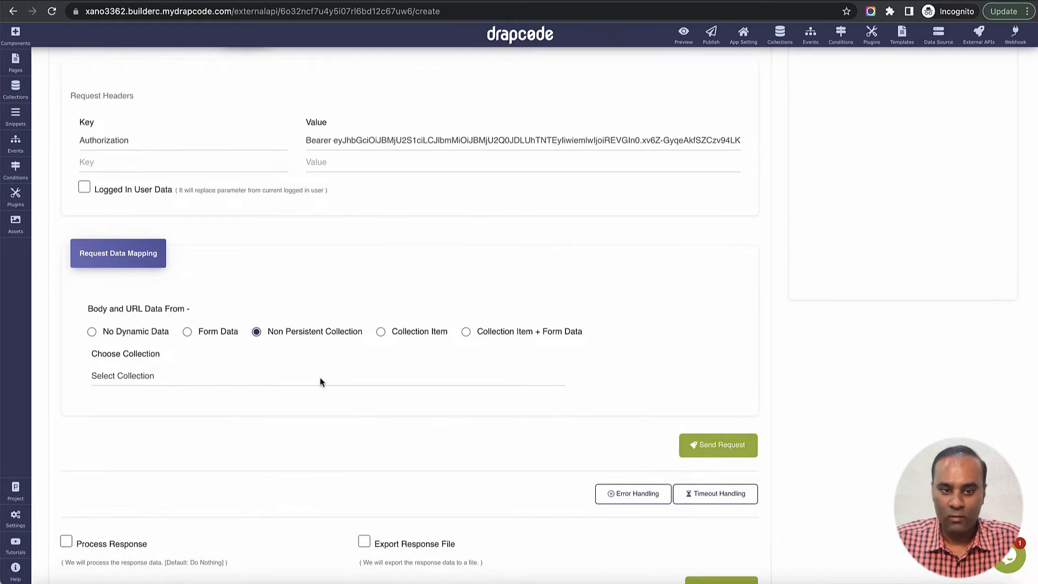
left_click(320, 378)
left_click(319, 390)
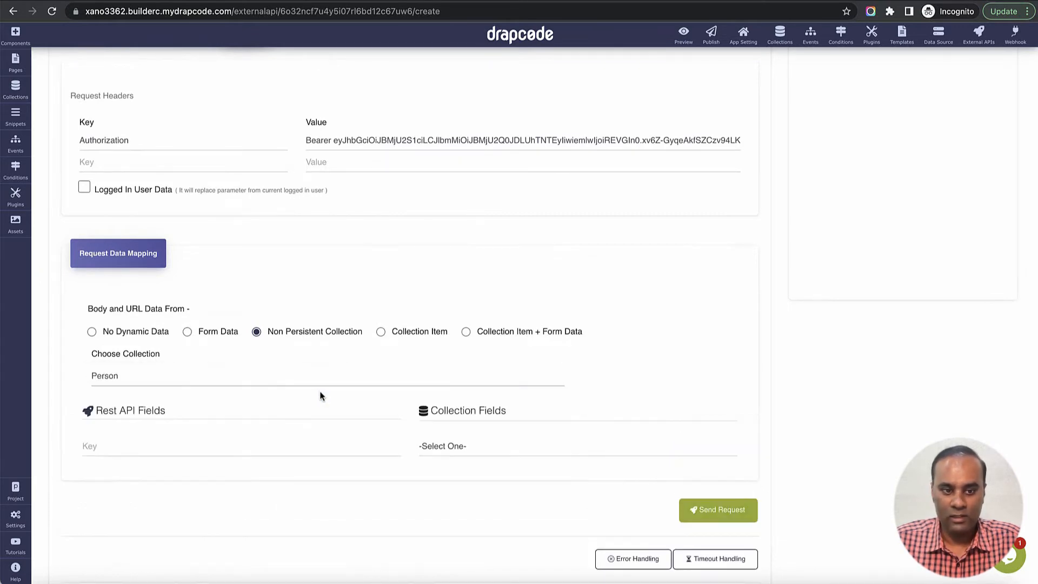
Step: Choose Full Name as the collection field in the first request data mapping row
scroll(320, 392, "down", 1)
scroll(319, 396, "down", 4)
left_click(315, 329)
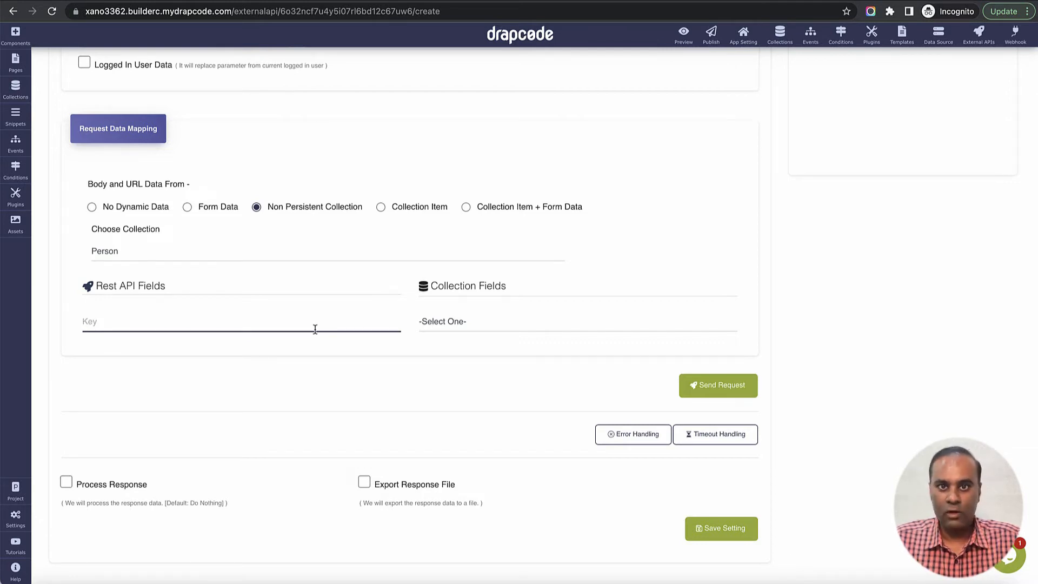
left_click(514, 322)
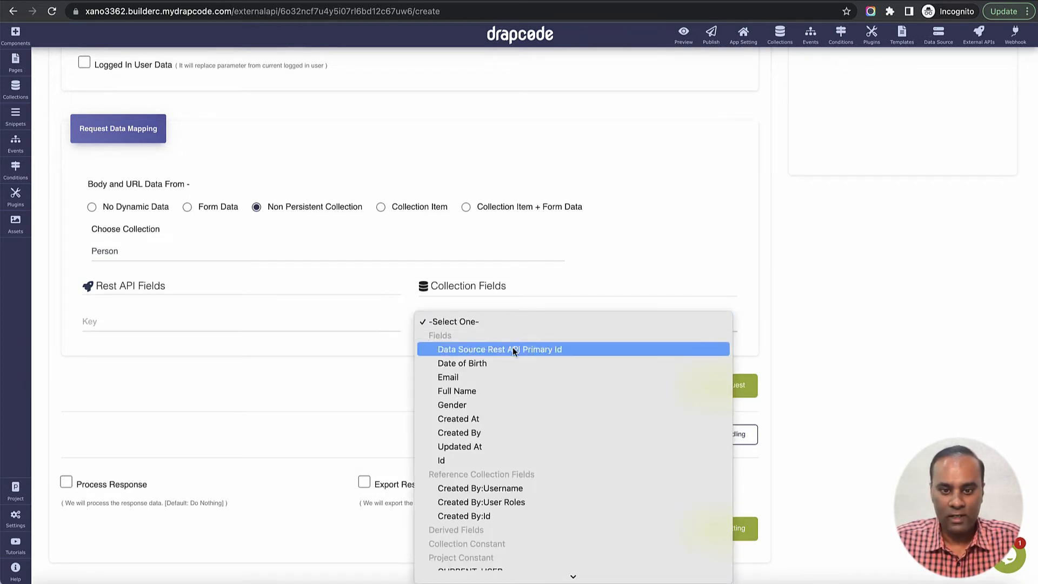
left_click(511, 392)
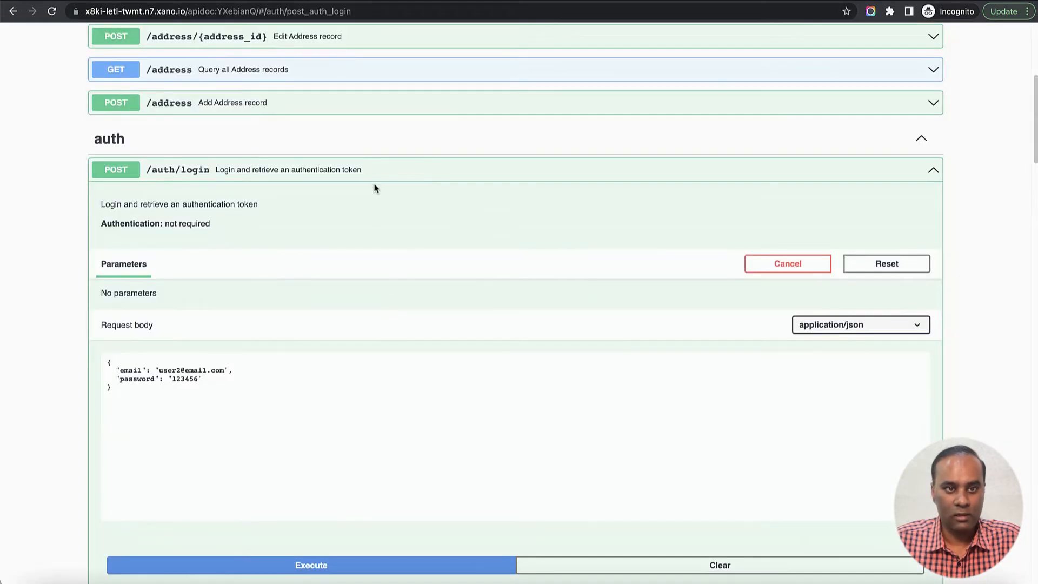
Step: In Xano's API documentation, collapse GET /person, expand POST /person "Add Person record", and examine the field names in its example request body
scroll(374, 186, "up", 2)
scroll(376, 188, "down", 20)
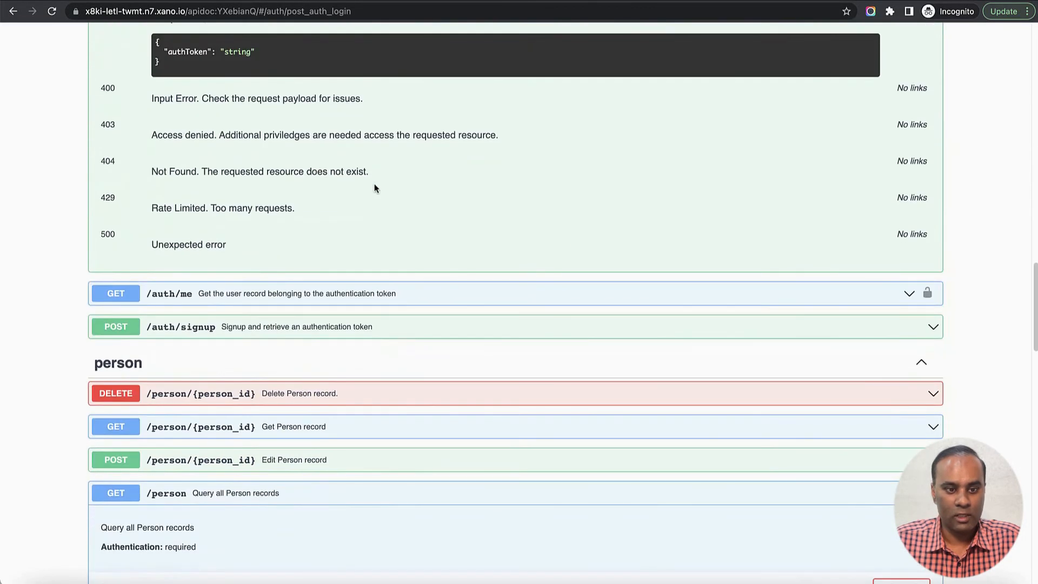
left_click(220, 373)
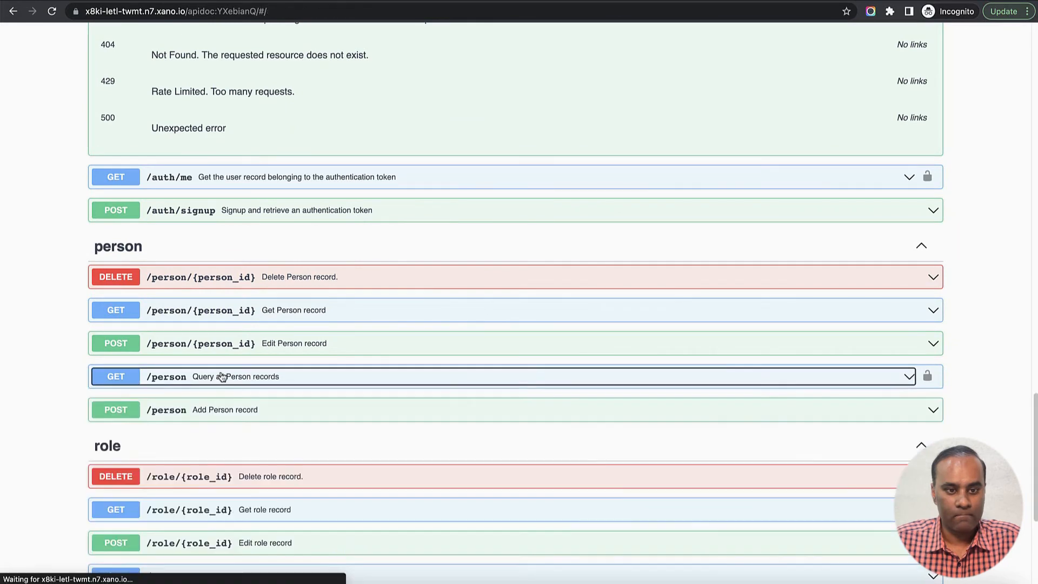
scroll(220, 377, "down", 1)
left_click(273, 392)
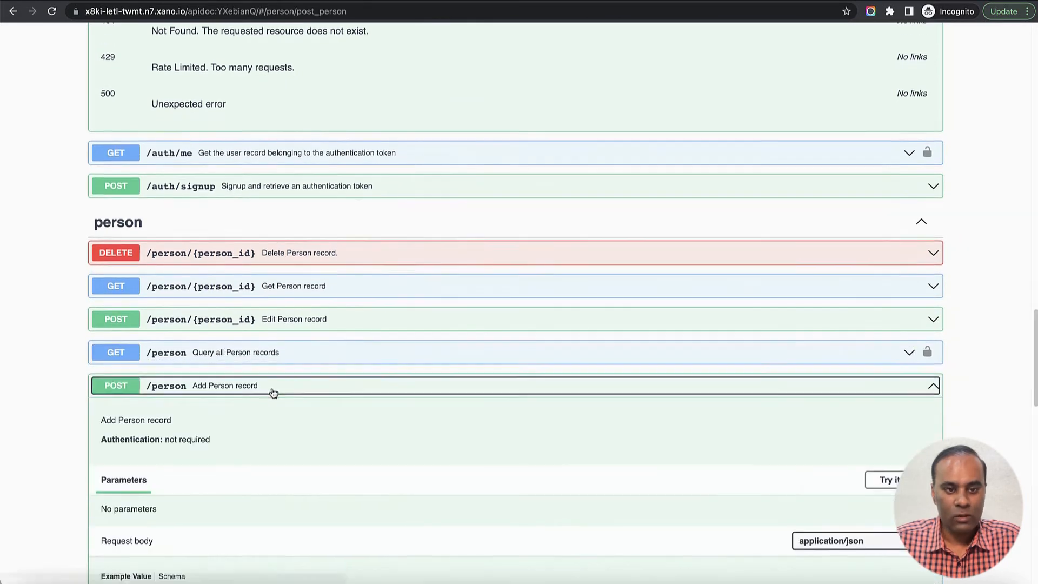
scroll(273, 391, "down", 5)
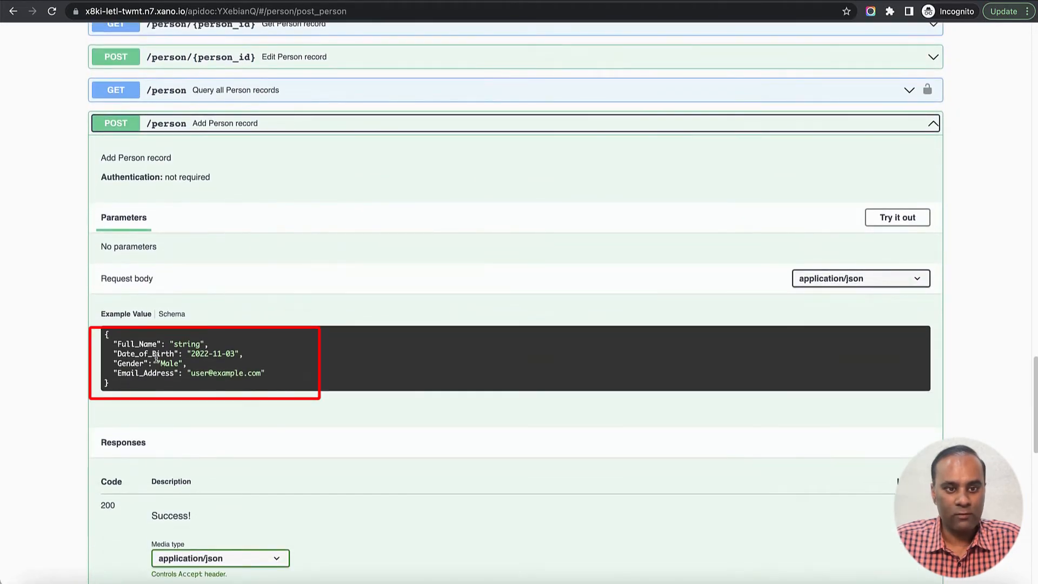
double_click(140, 352)
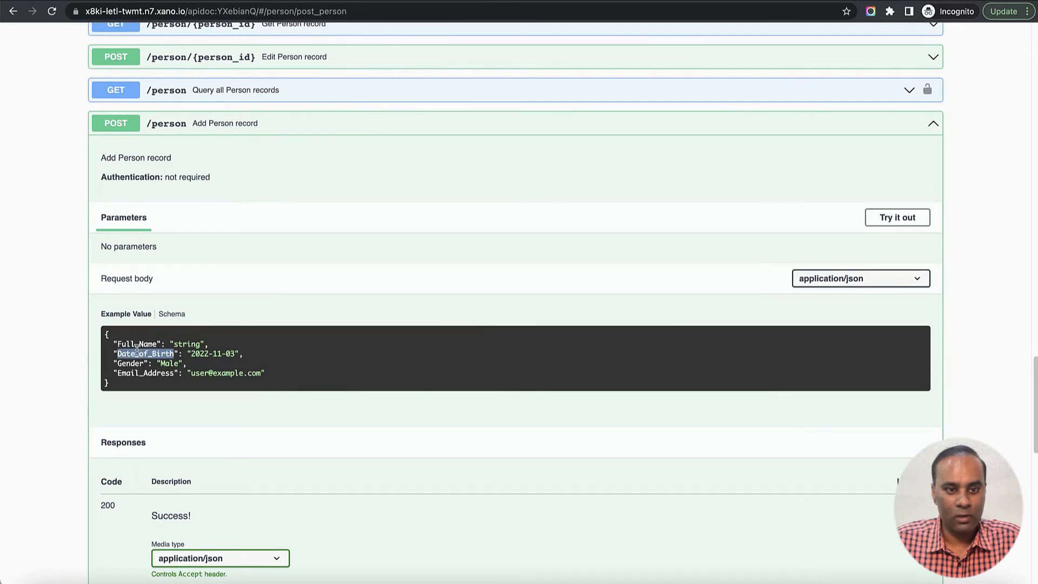
double_click(134, 363)
left_click(138, 377)
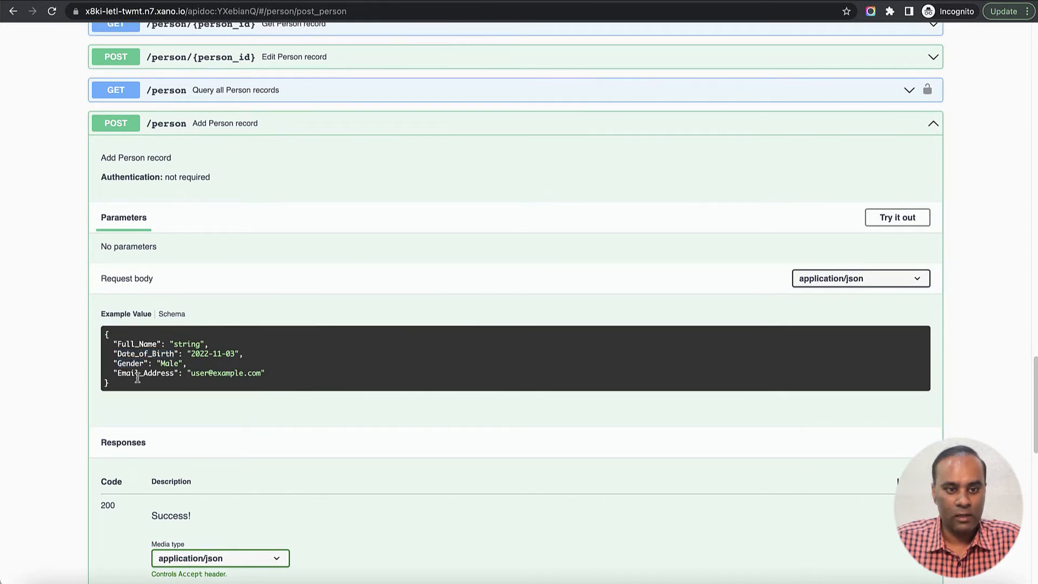
Step: Copy the Full_Name key from Xano's example body and paste it as the REST API field mapped to Full Name
double_click(137, 345)
key("super+c")
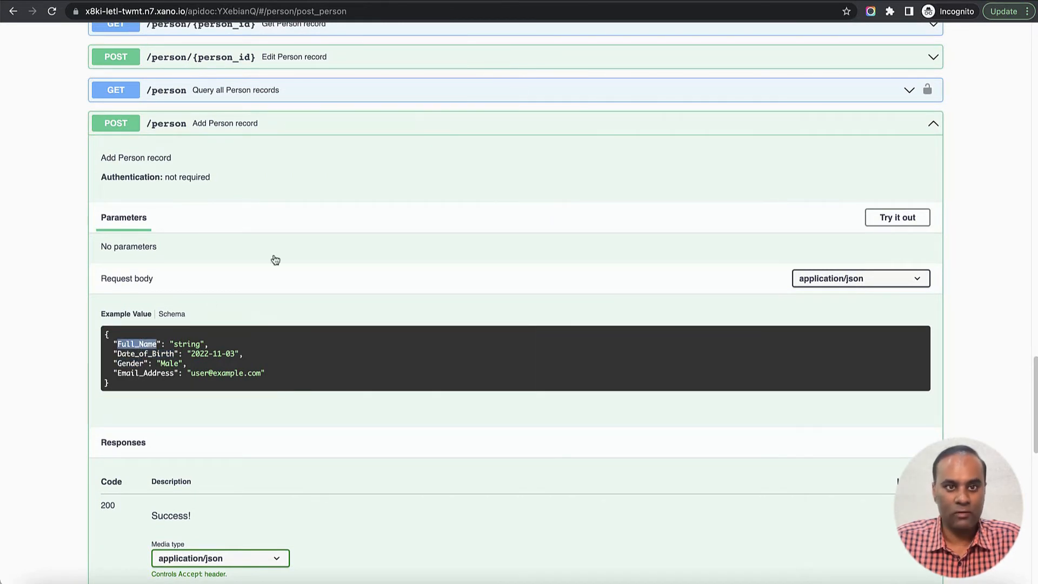
left_click(442, 1)
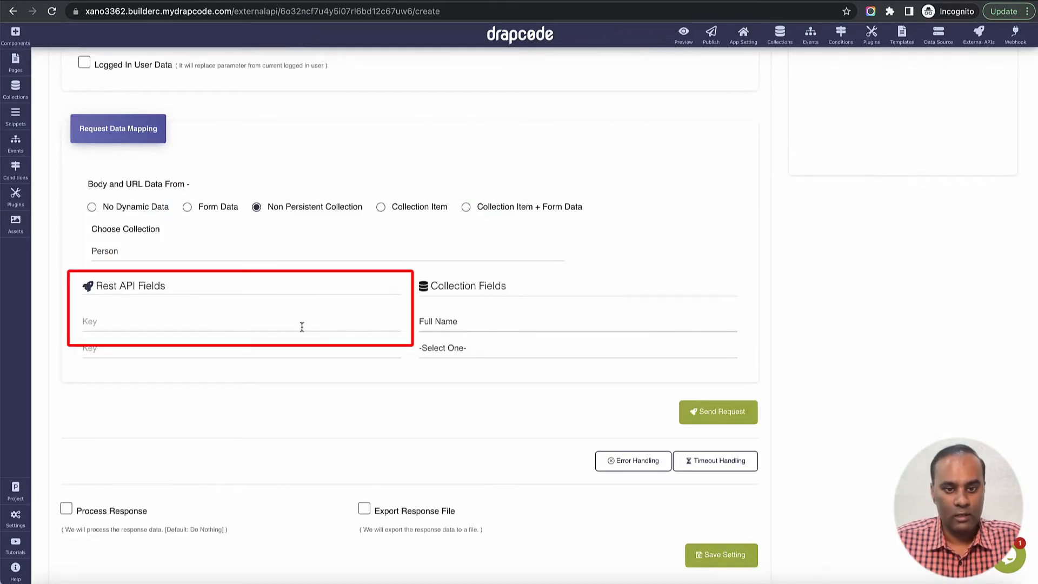
left_click(303, 326)
key("super+v")
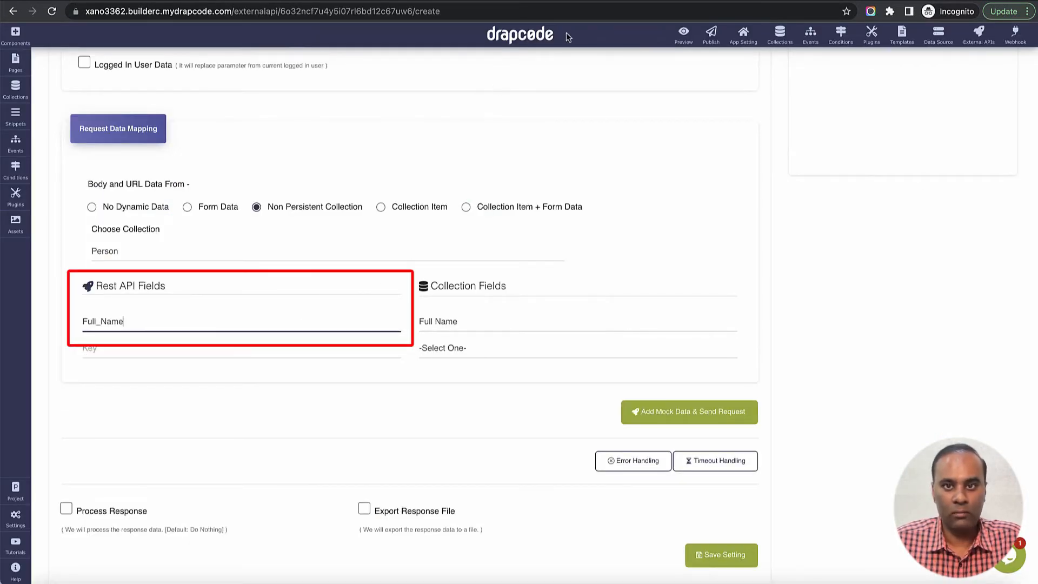
Step: Copy the Date_of_Birth key from Xano's example body and paste it as the REST API field in the second mapping row
left_click(572, 5)
left_click(150, 359)
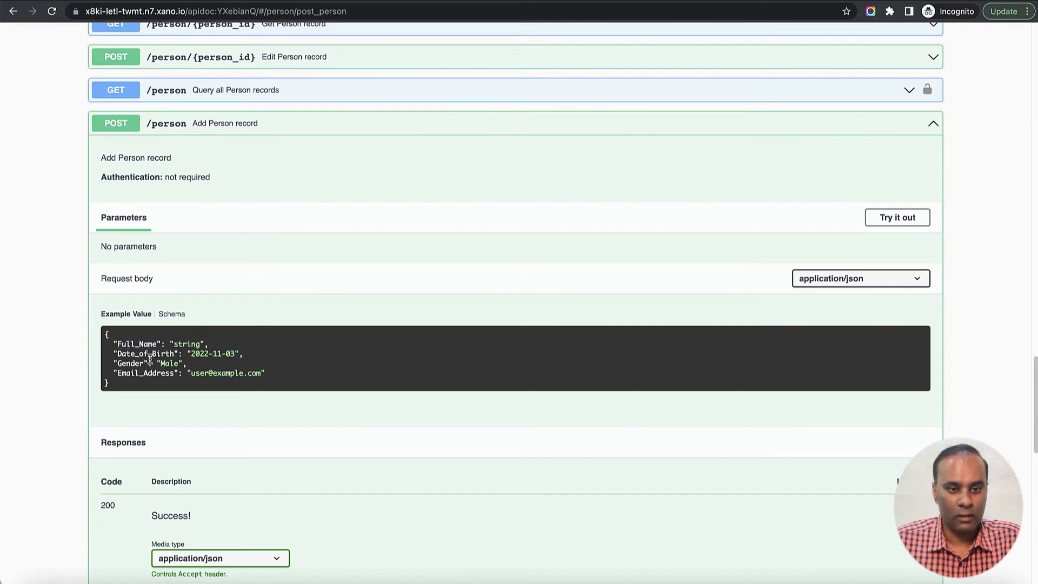
double_click(150, 354)
key("ctrl+c")
key("ctrl+shift+Tab")
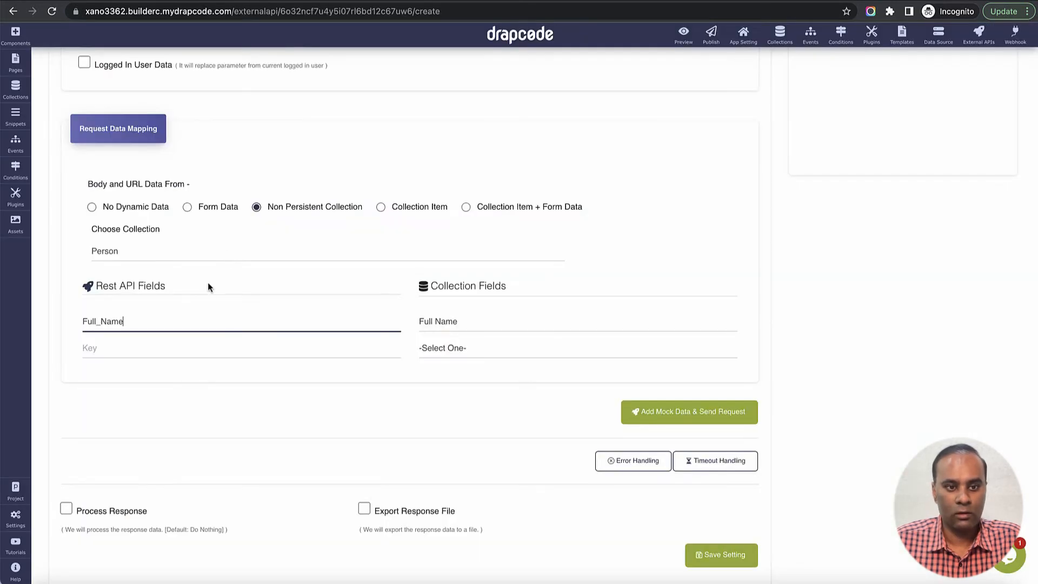
left_click(195, 352)
key("ctrl+v")
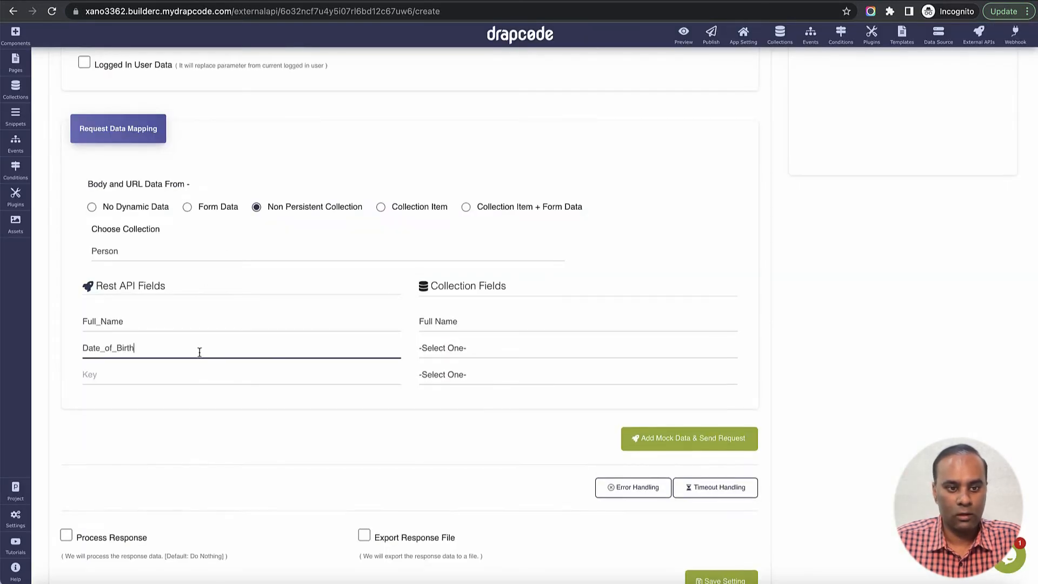
Step: Choose Date of Birth as the second row's collection field, and map Xano's Gender key to the Gender collection field in the third row
left_click(474, 354)
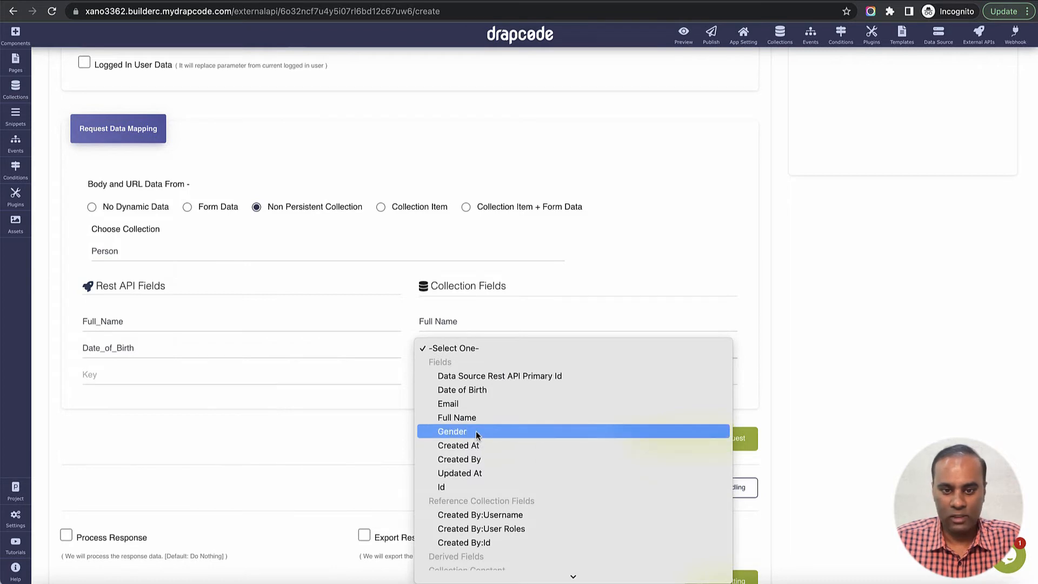
left_click(477, 394)
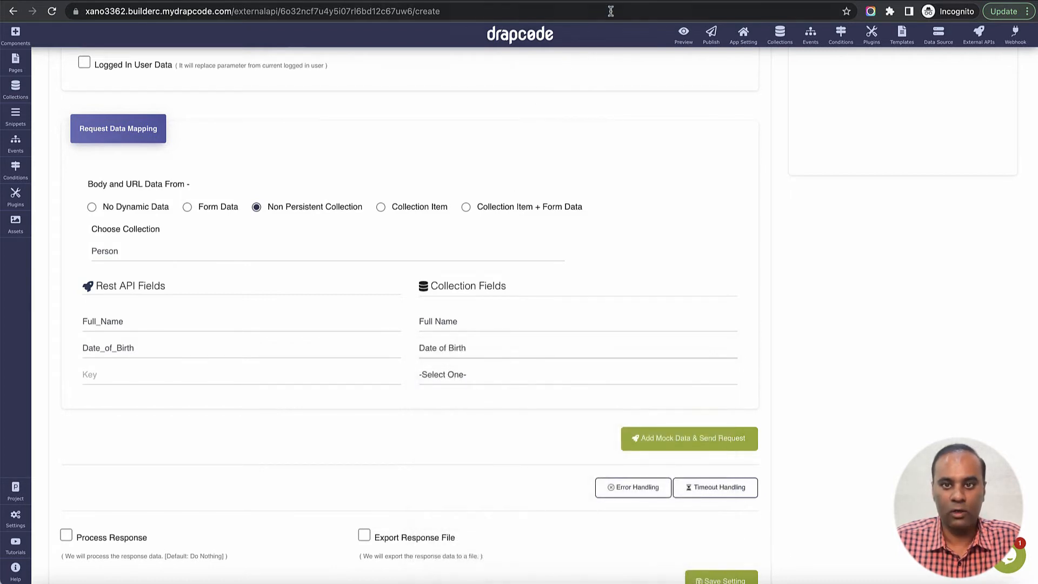
key("ctrl+Tab")
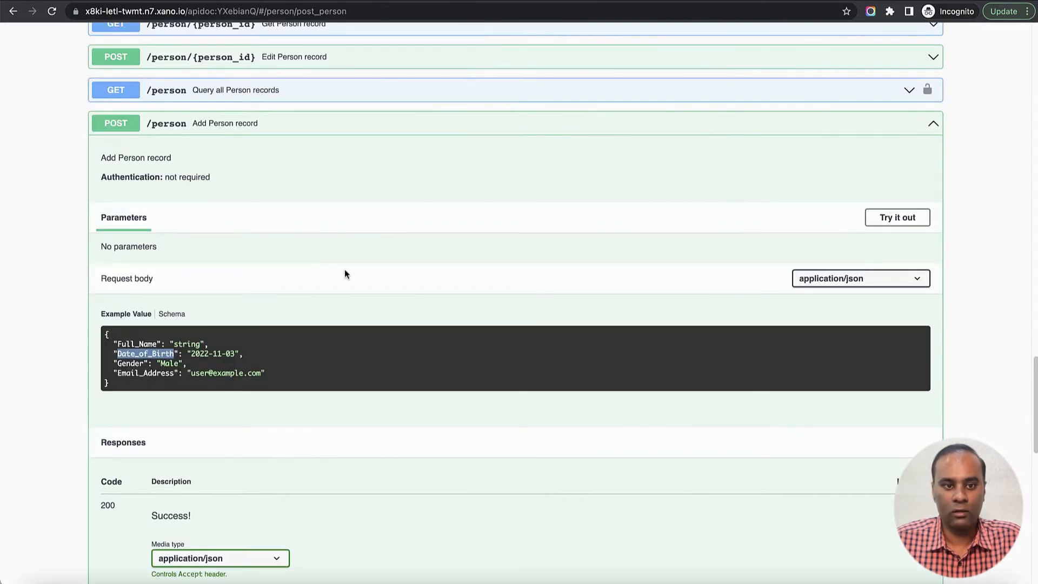
double_click(132, 364)
key("ctrl+c")
key("ctrl+Tab")
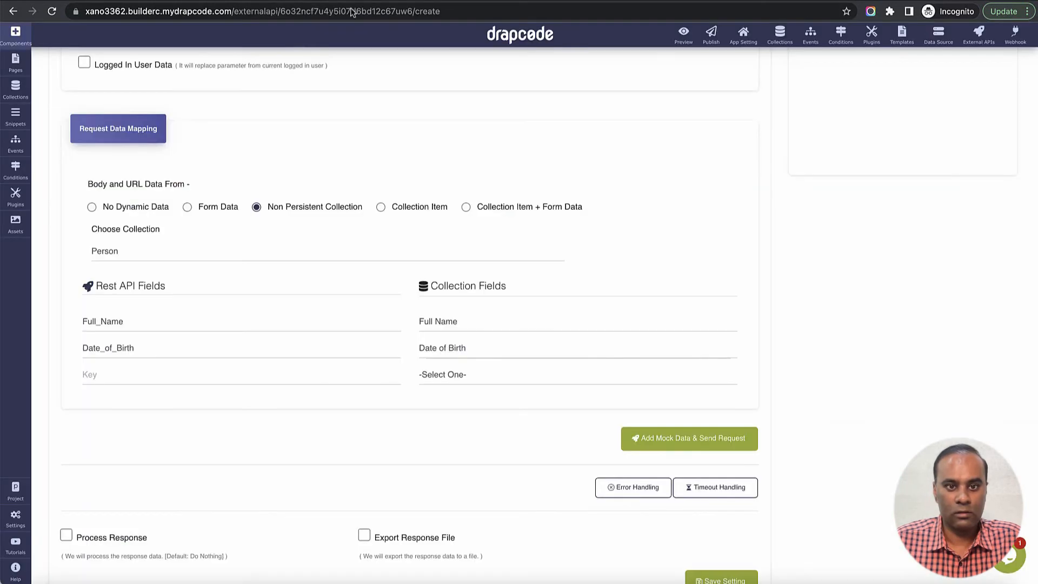
left_click(189, 378)
key("ctrl+v")
left_click(424, 379)
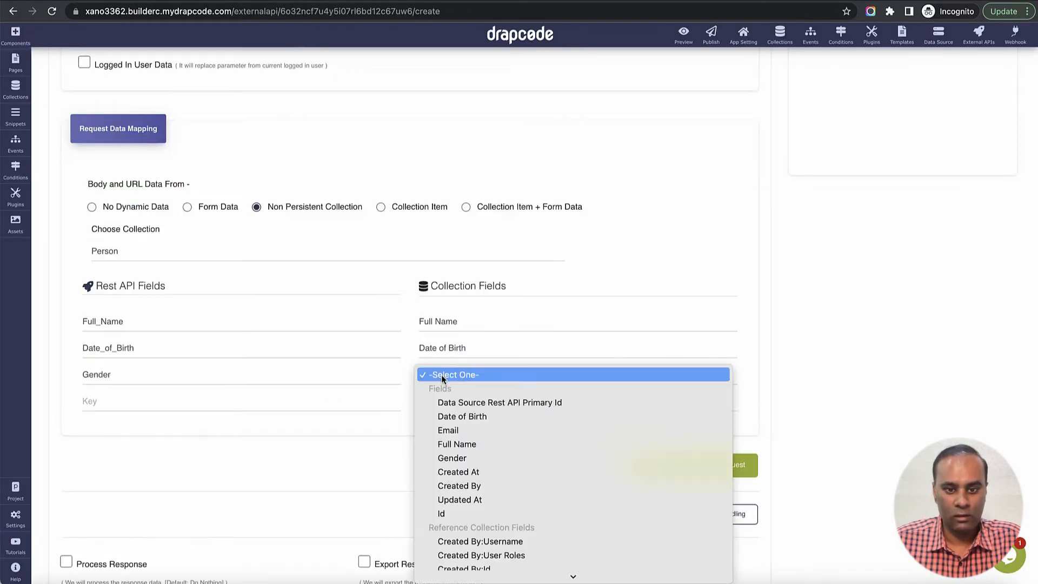
left_click(454, 458)
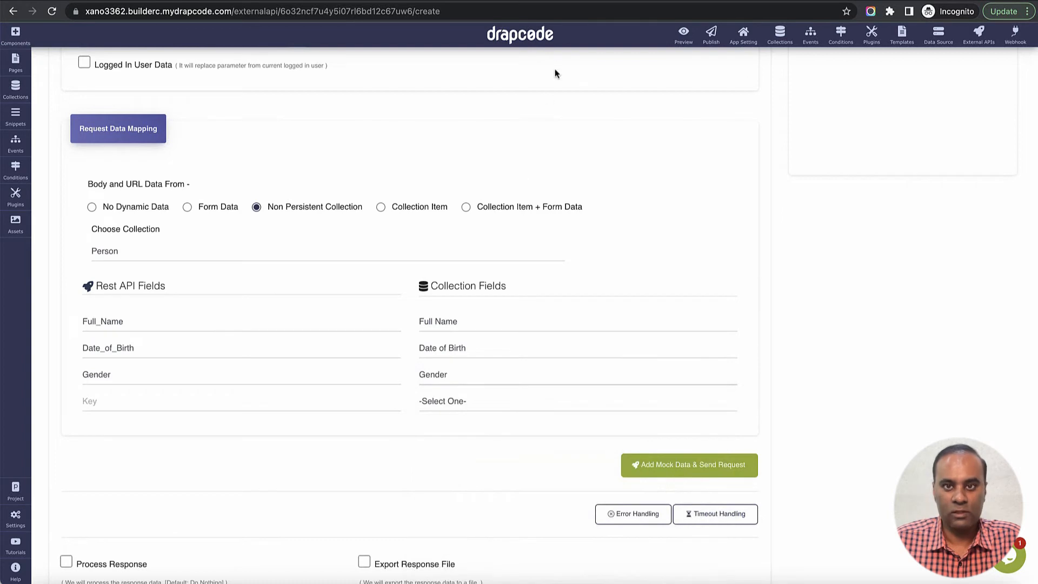
Step: Copy the Email_Address key from Xano's example body as the fourth REST API field and map it to the Email collection field
key("ctrl+Tab")
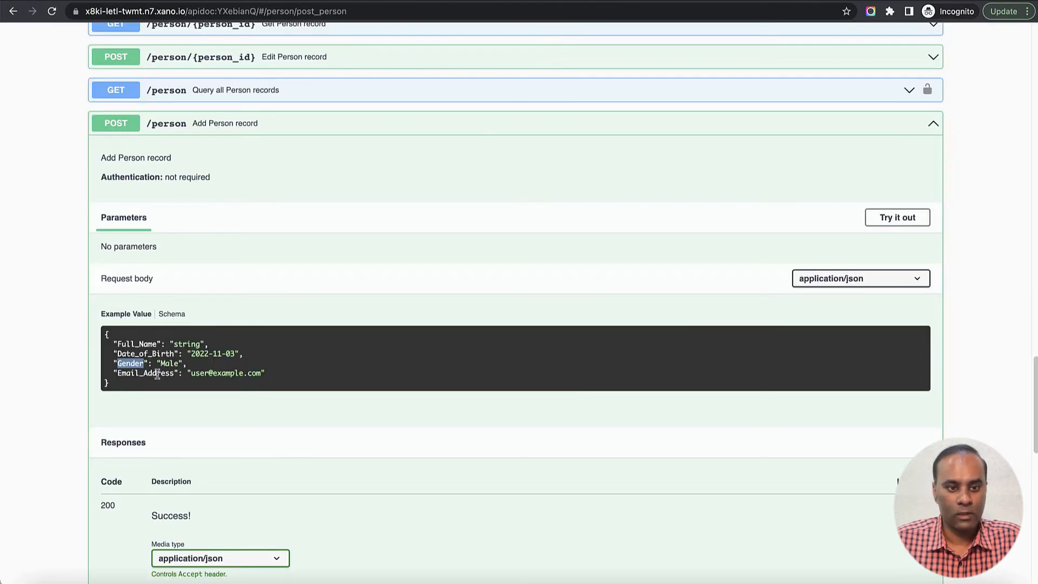
double_click(157, 373)
key("ctrl+Tab")
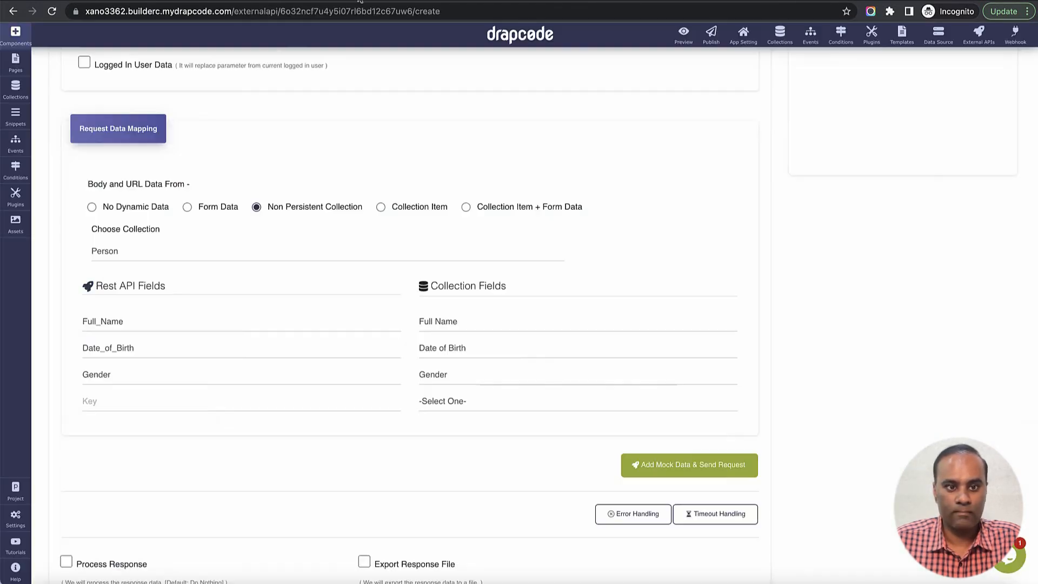
left_click(157, 406)
type("Email_Address")
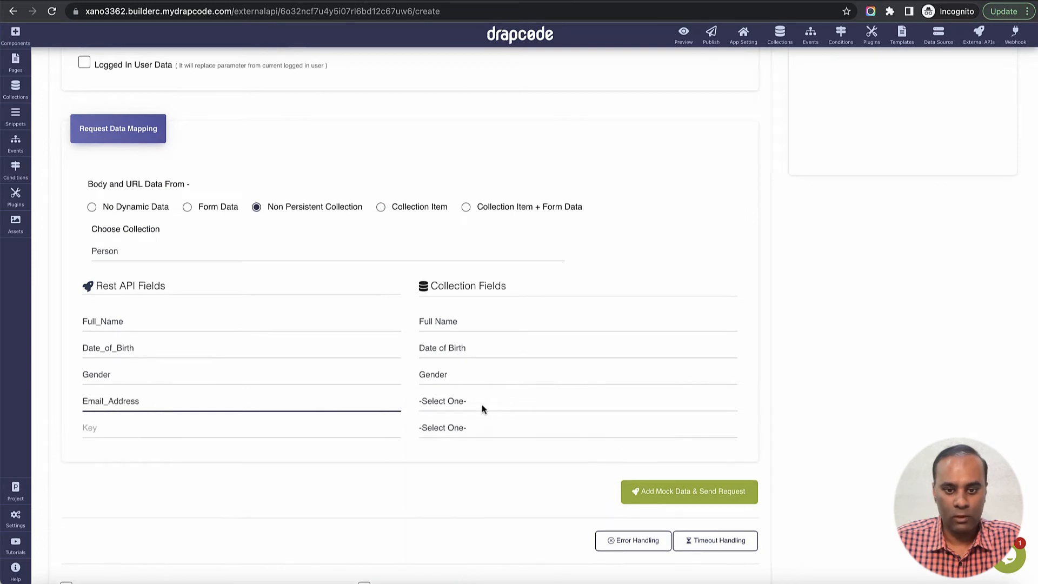
left_click(481, 405)
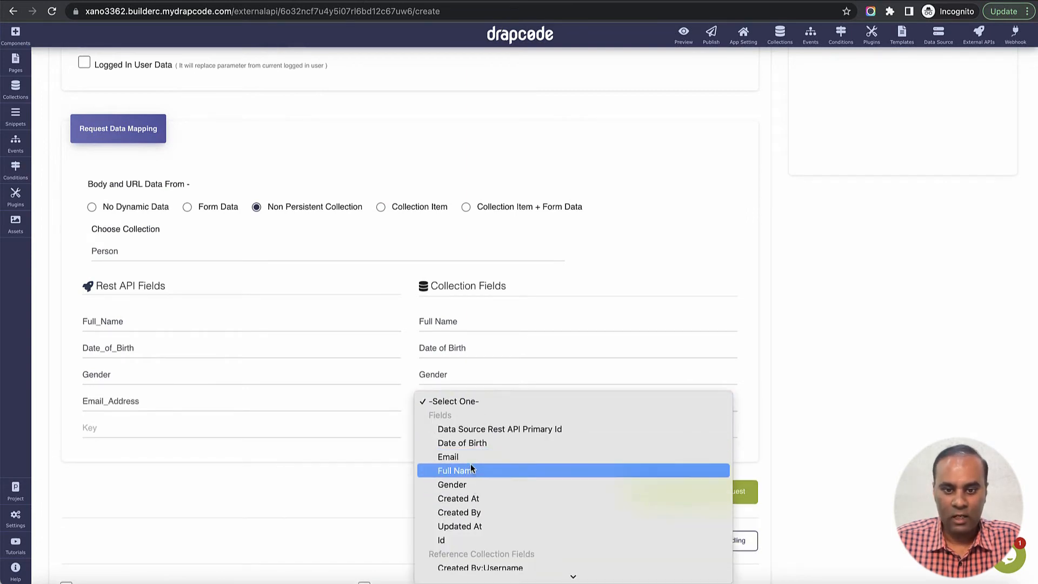
left_click(469, 457)
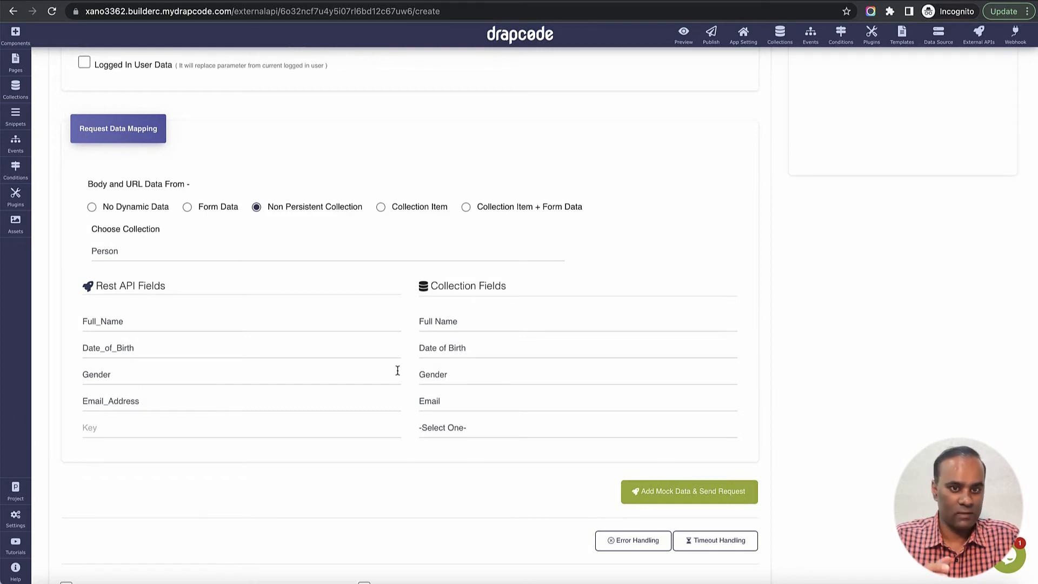
Step: Review the completed request data mapping and save the POST external API
scroll(535, 377, "up", 5)
scroll(536, 378, "down", 5)
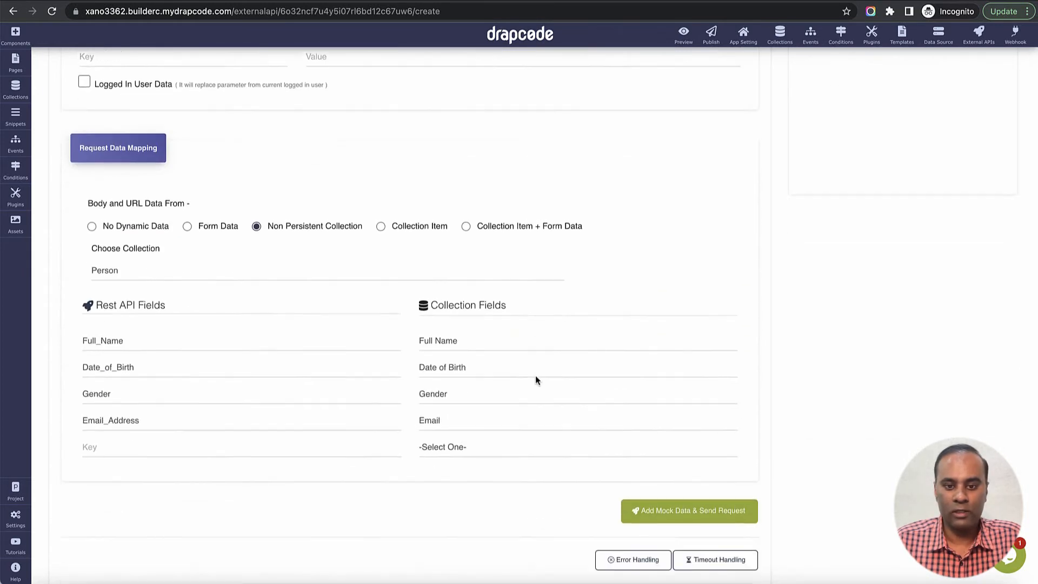
scroll(535, 380, "down", 1)
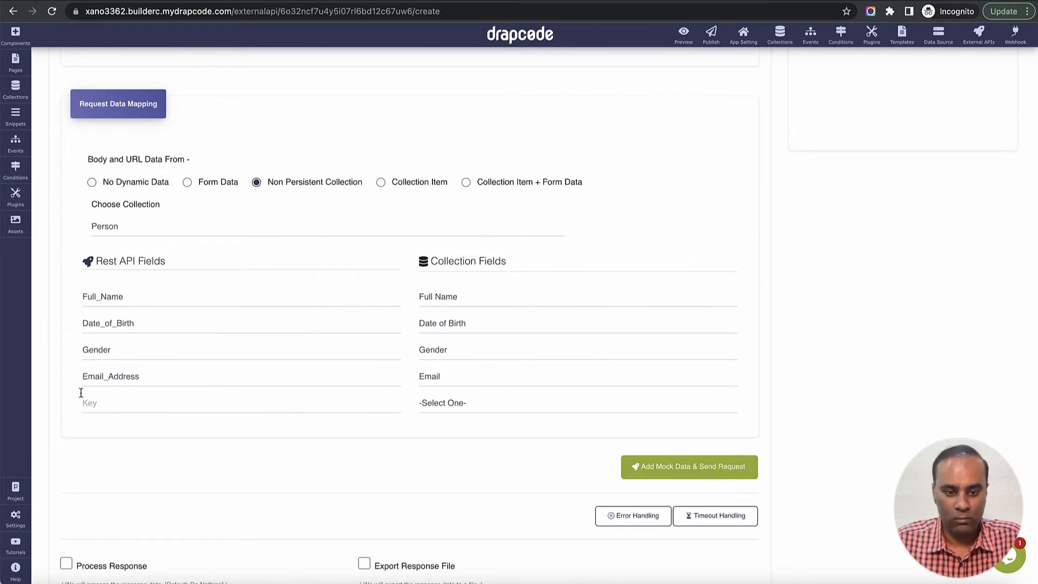
scroll(146, 392, "down", 1)
scroll(162, 497, "down", 2)
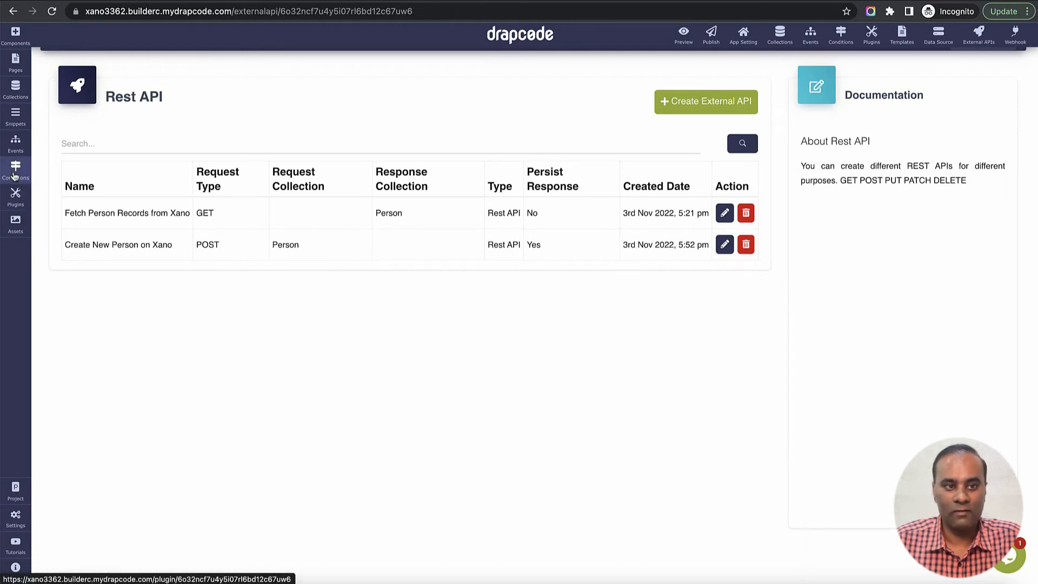
Step: Create a new event named "Create New Person on Xano"
left_click(16, 153)
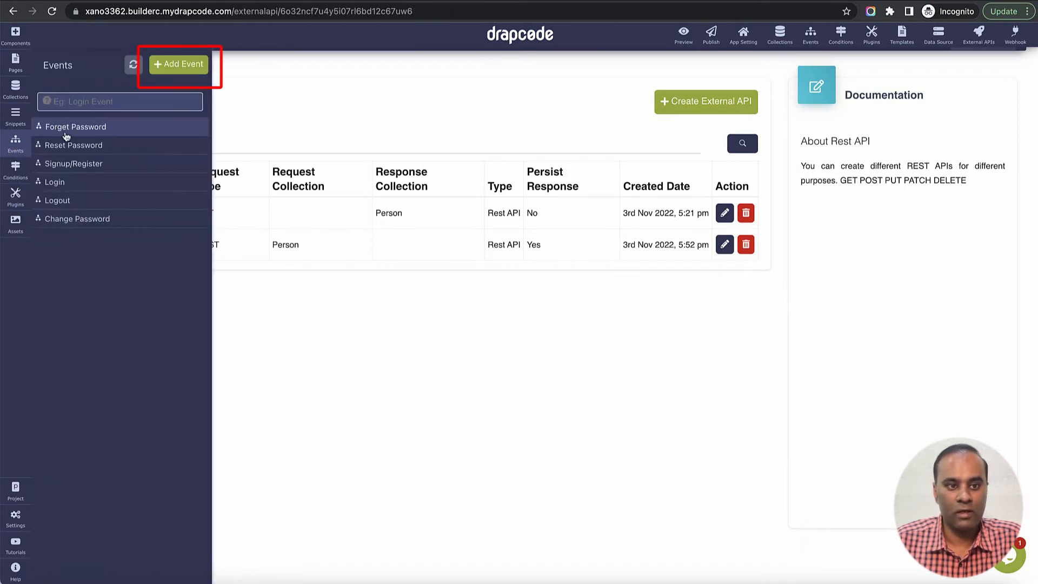
left_click(175, 66)
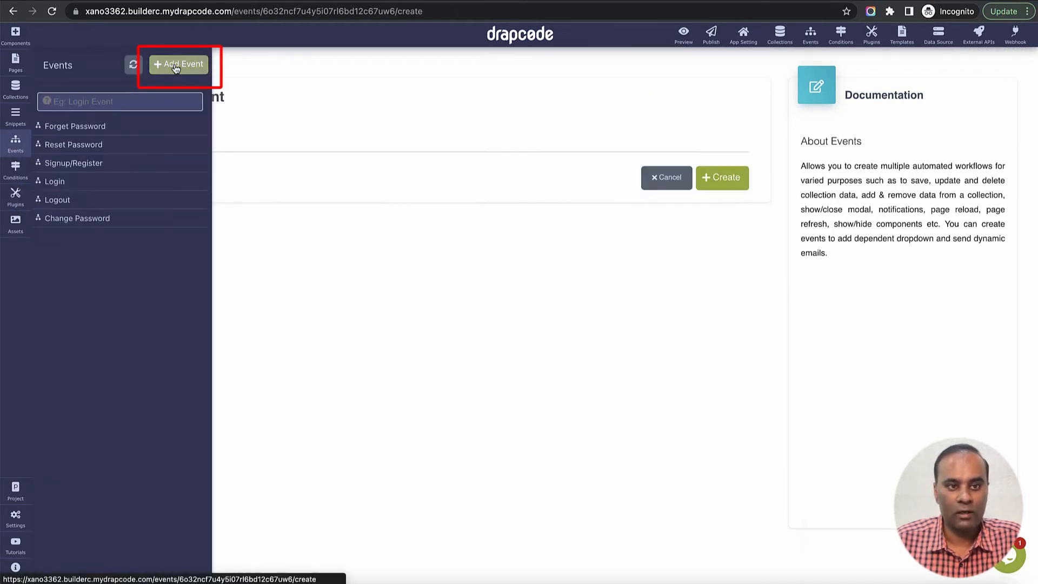
left_click(312, 140)
type("Creat")
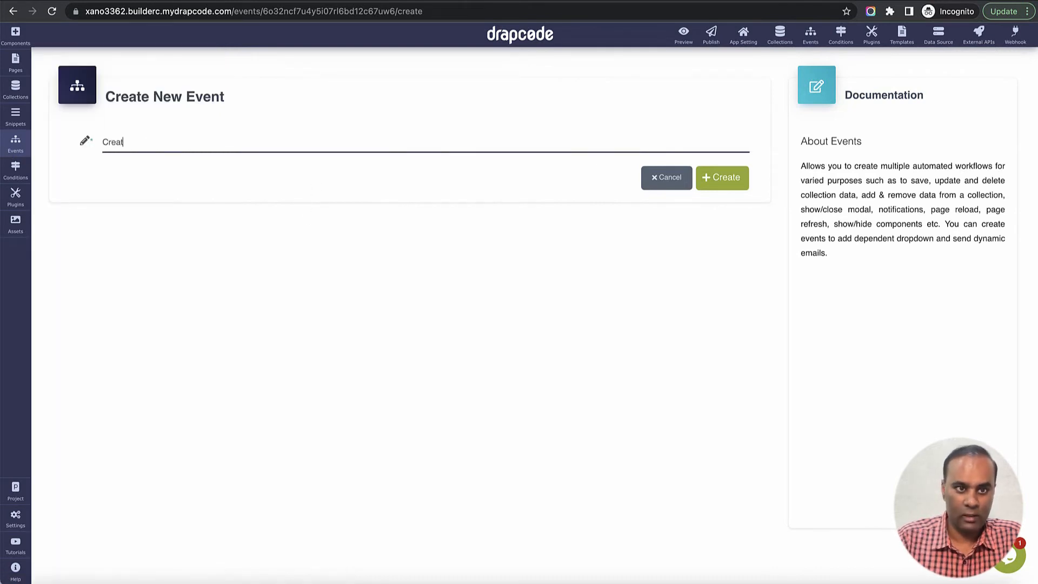
type("e New Perso")
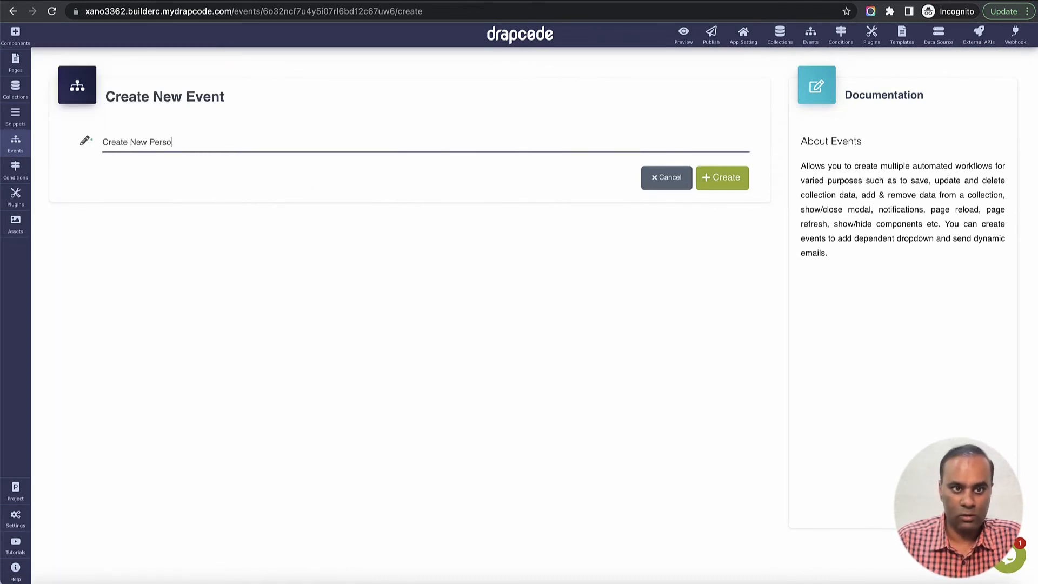
type("n on Xano")
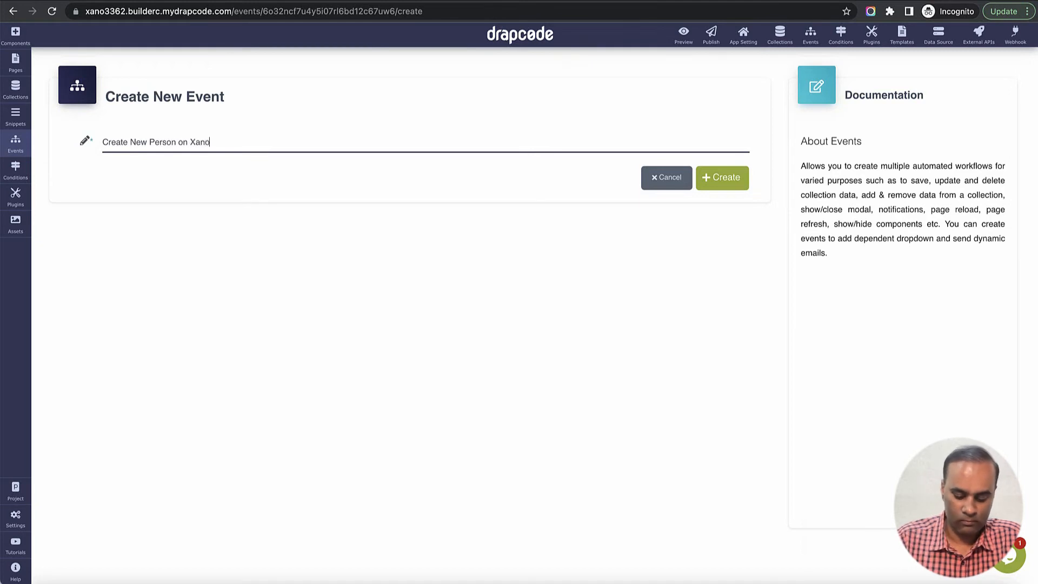
left_click(717, 177)
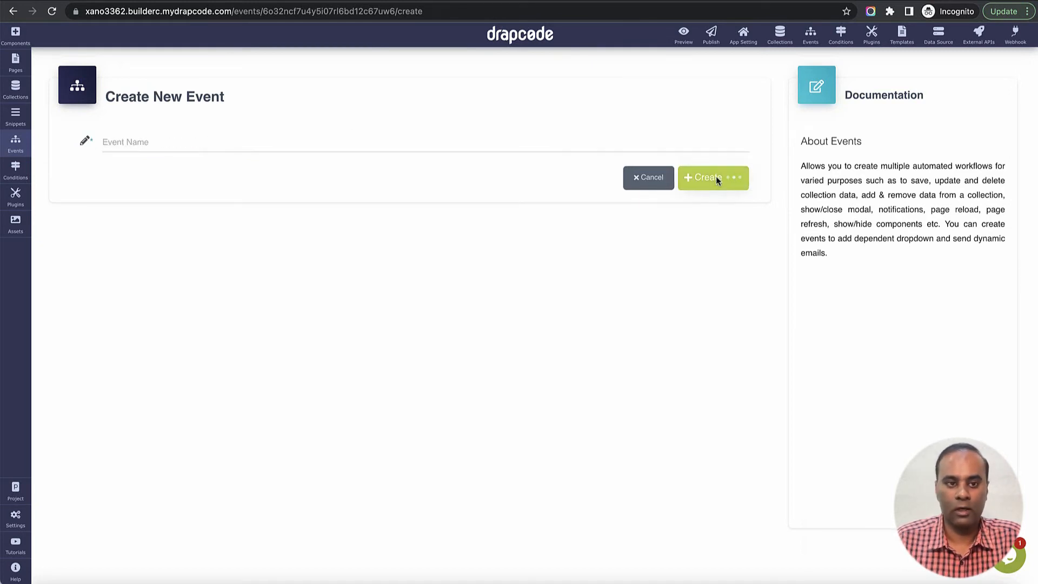
Step: Add a Send Data To External API step using Create New Person on Xano, saving the API response and form submission data in session
left_click(410, 212)
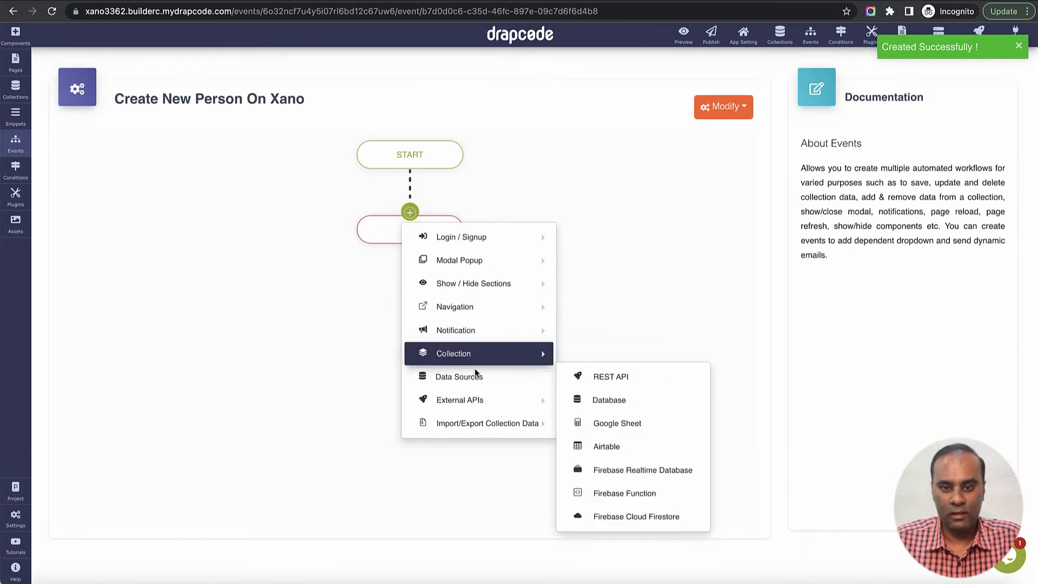
mouse_move(498, 400)
left_click(639, 403)
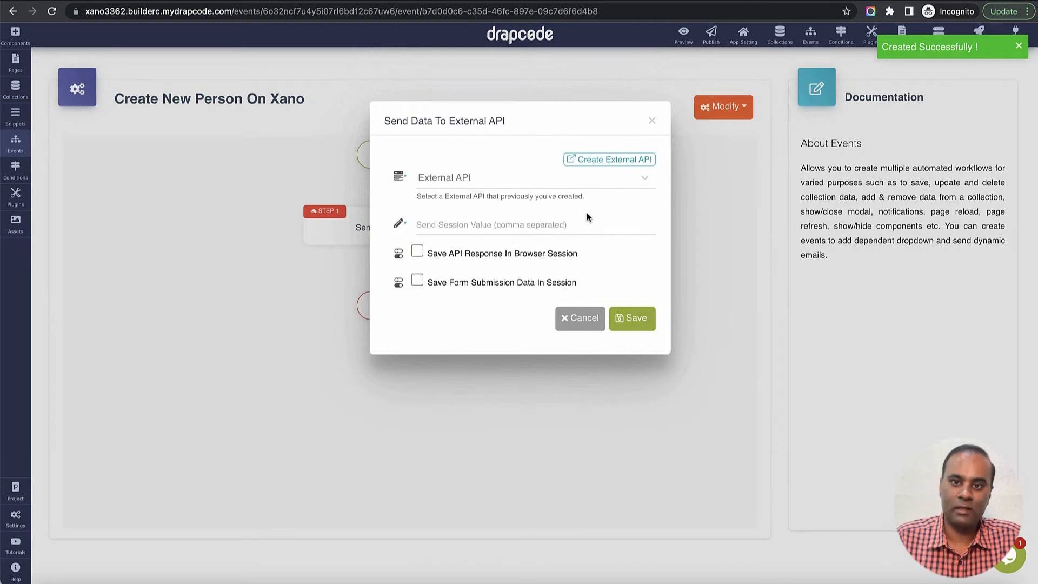
left_click(540, 185)
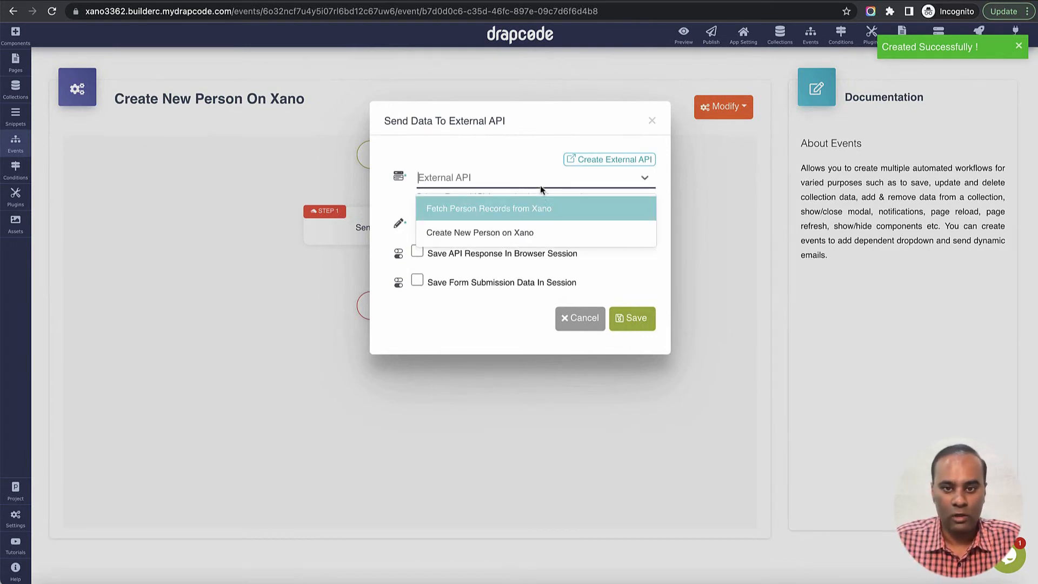
left_click(513, 234)
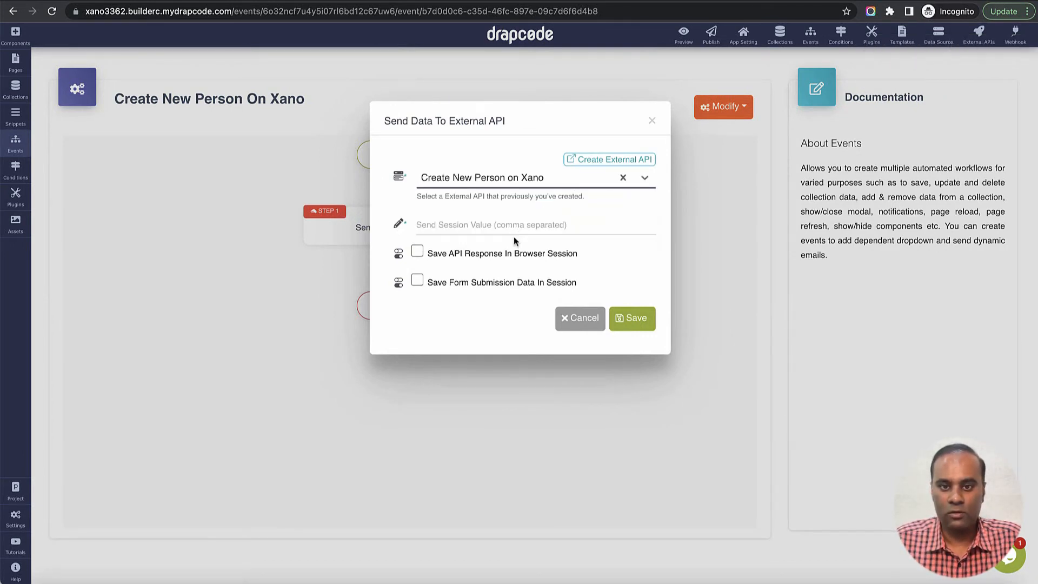
left_click(514, 230)
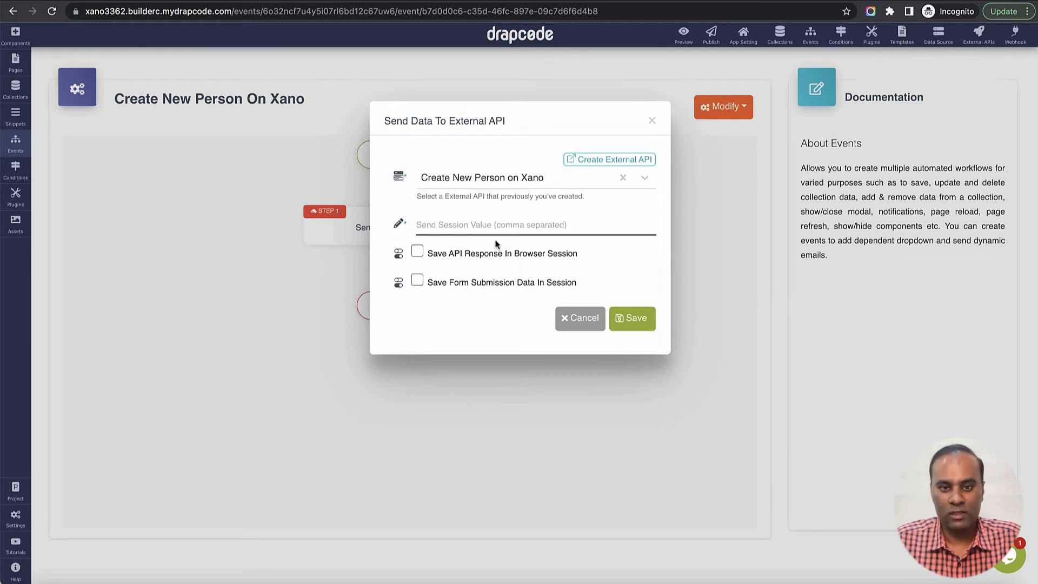
left_click(420, 253)
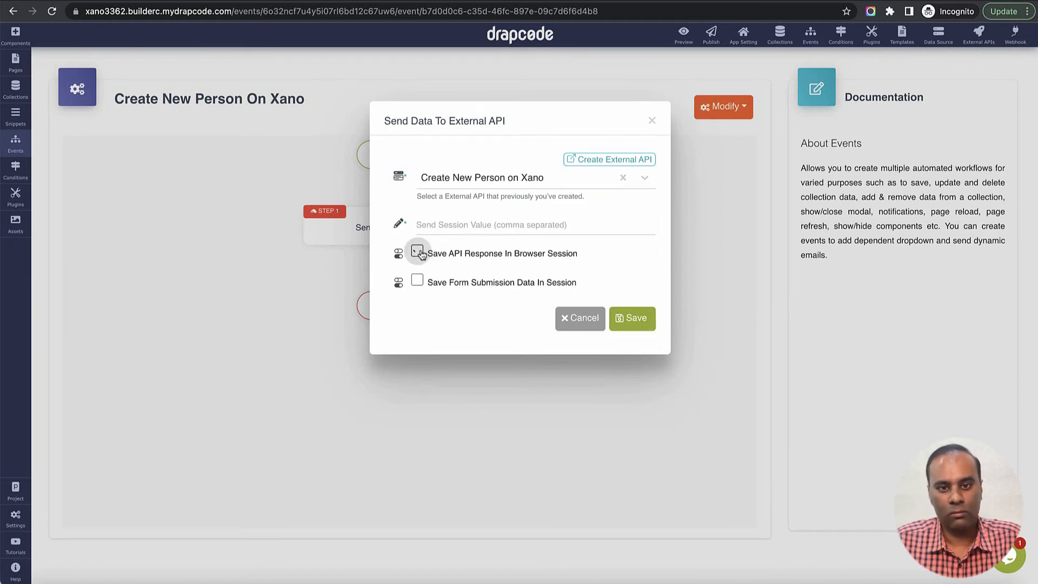
left_click(417, 280)
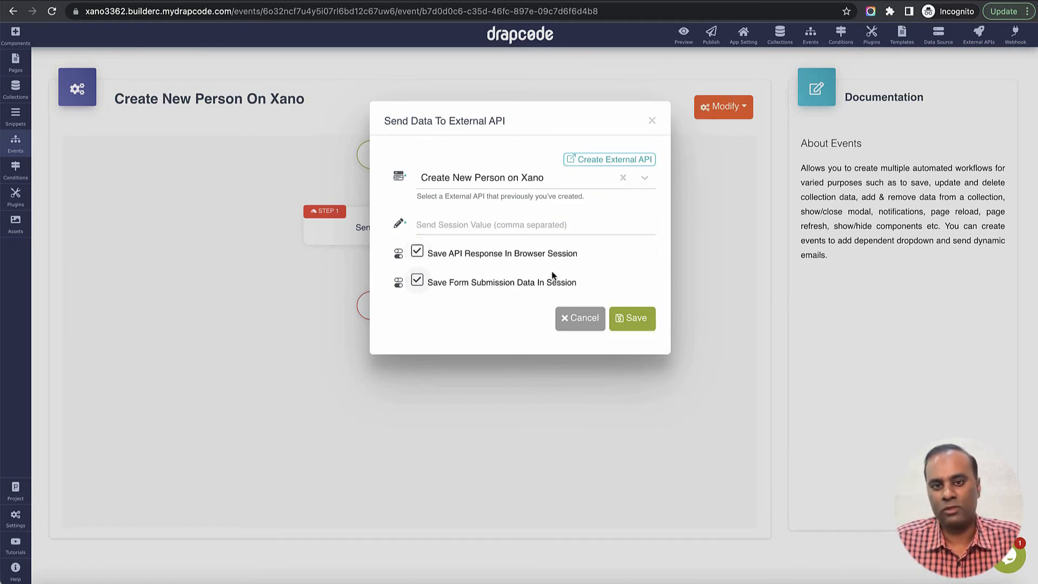
left_click(628, 320)
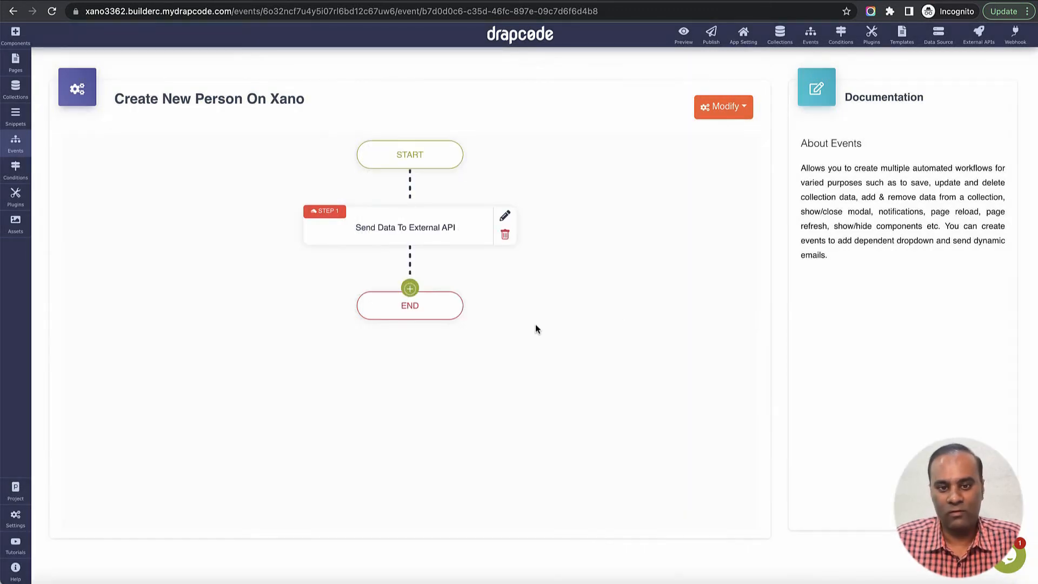
Step: Add a Page Redirect step after the external API step with Person List as its destination, and save it
left_click(411, 290)
mouse_move(452, 406)
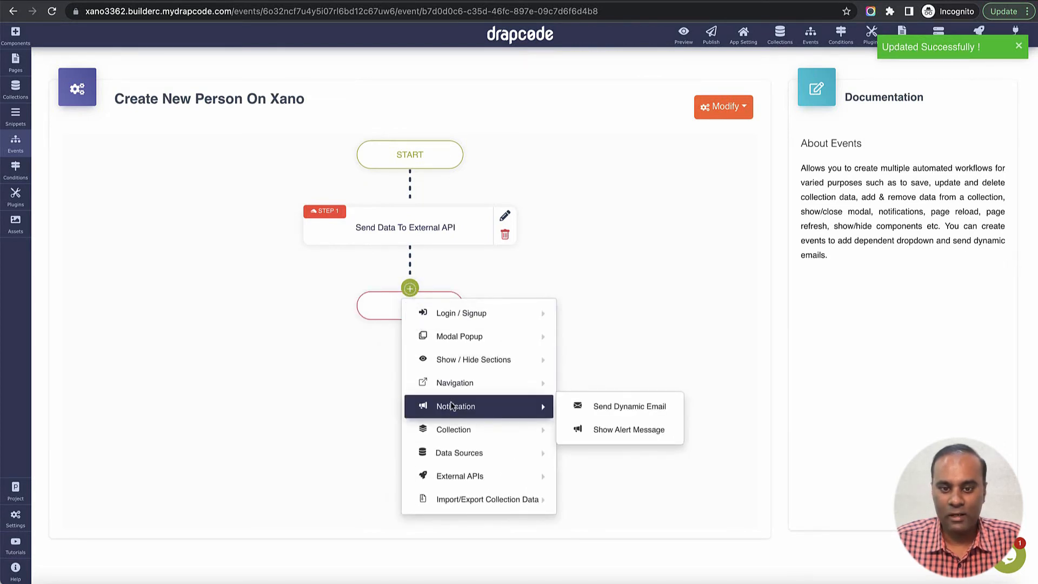
mouse_move(454, 384)
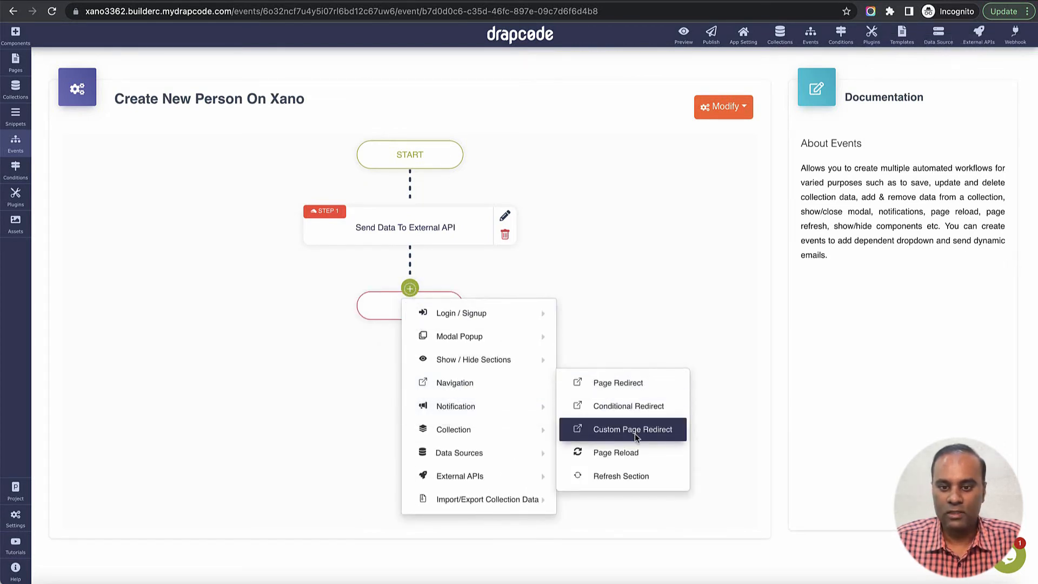
left_click(631, 385)
left_click(527, 184)
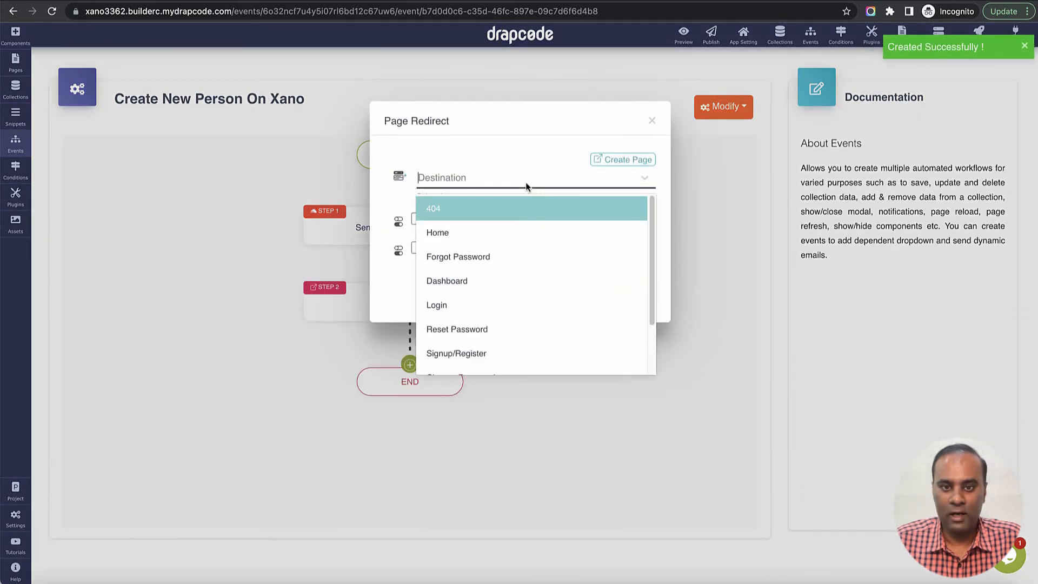
scroll(533, 277, "down", 2)
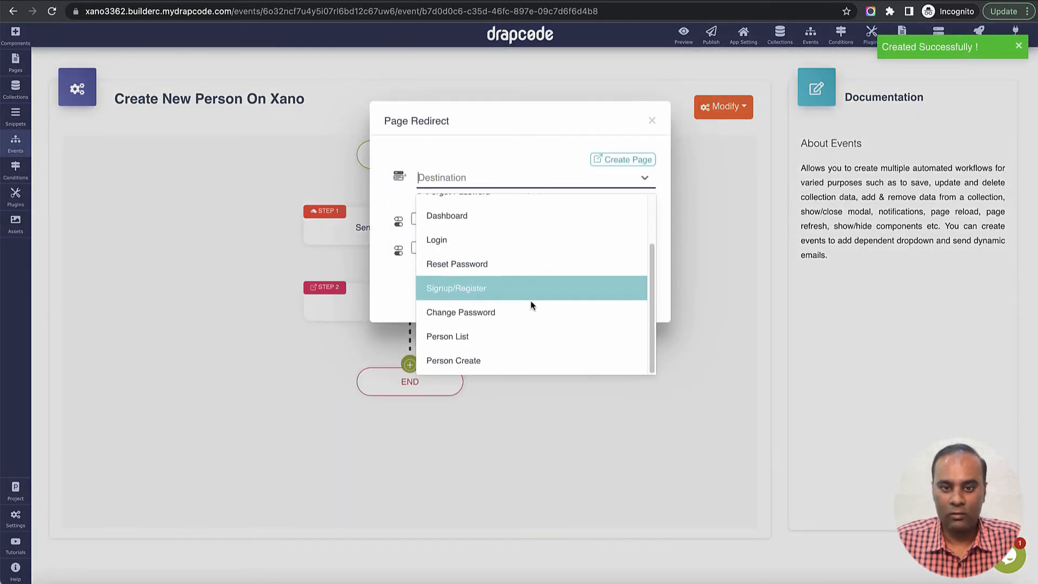
left_click(524, 336)
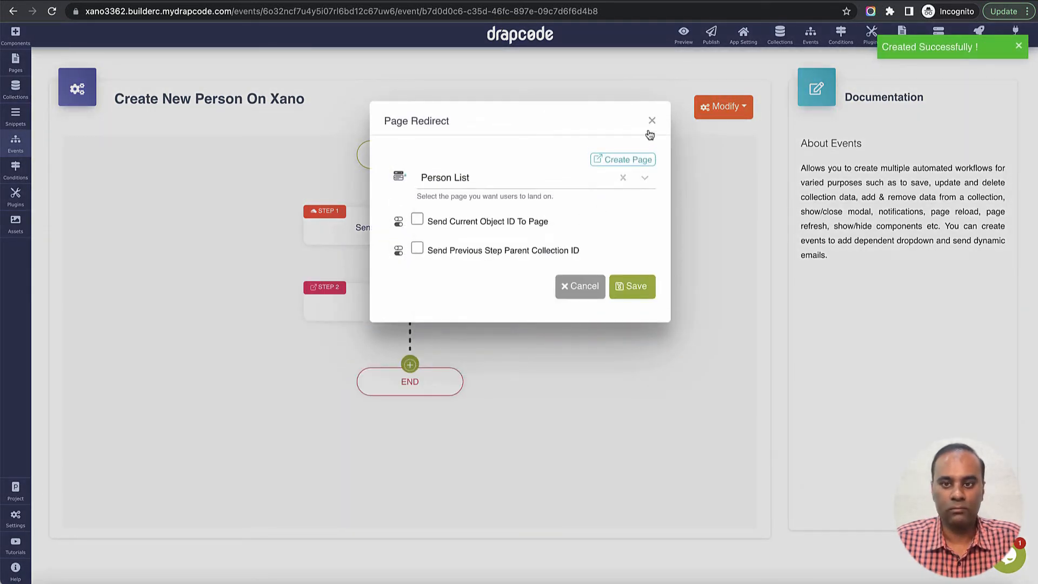
left_click(636, 287)
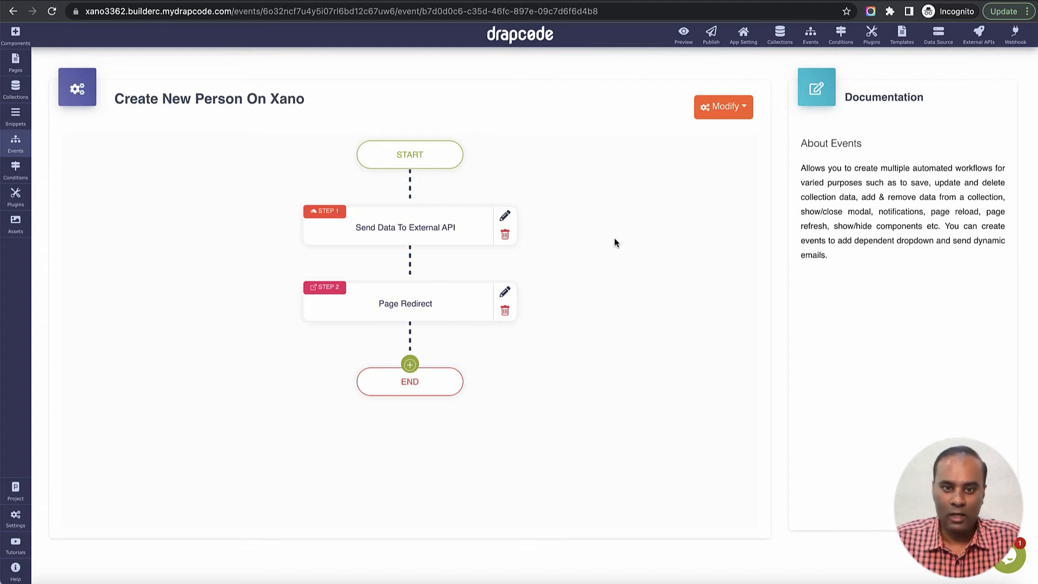
Step: Assign the Create New Person on Xano event to the Person Form on the Person Create page and preview the page
left_click(16, 63)
left_click(136, 64)
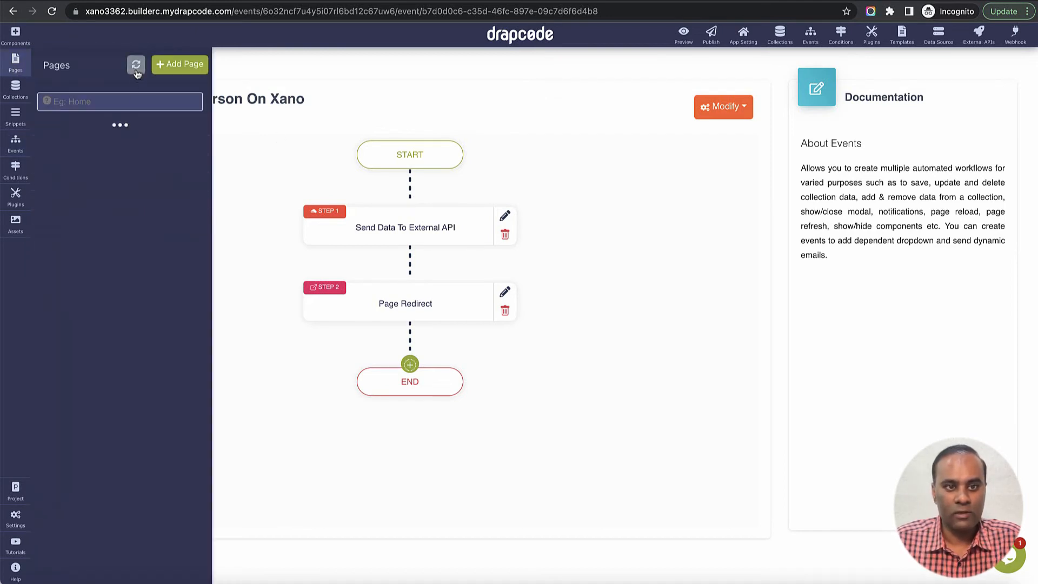
left_click(114, 296)
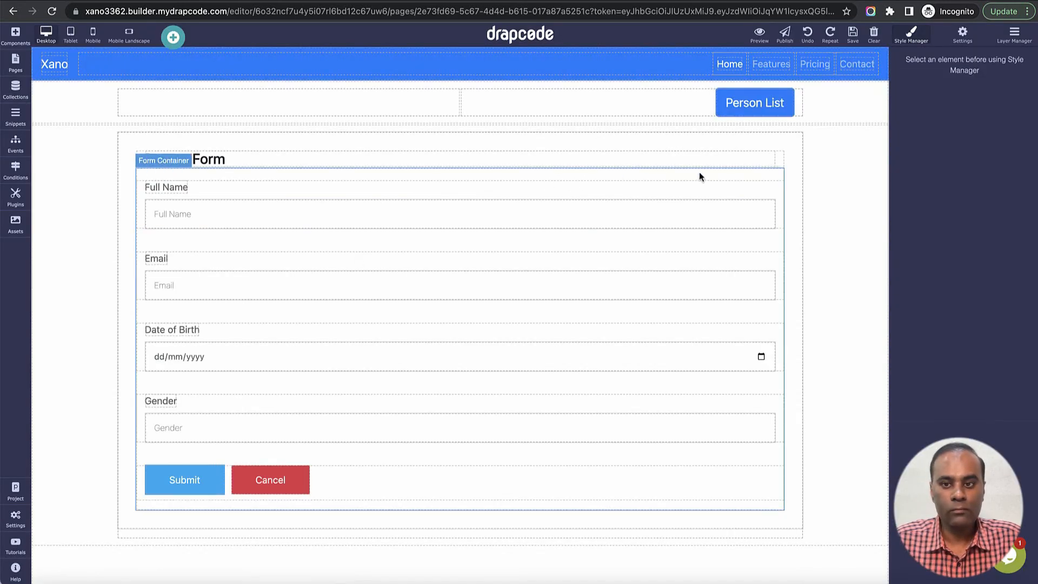
left_click(789, 164)
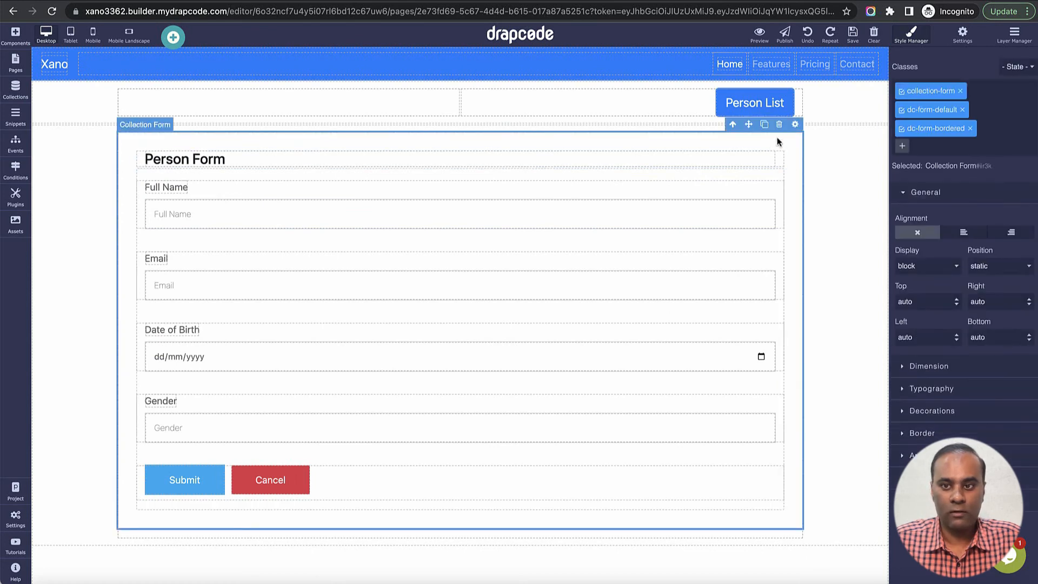
left_click(795, 124)
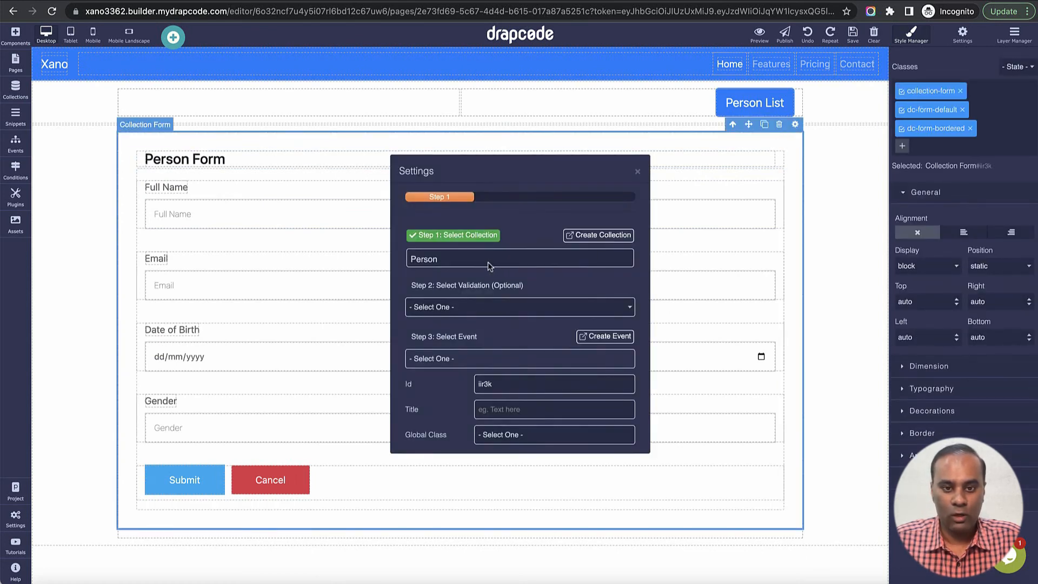
left_click(459, 361)
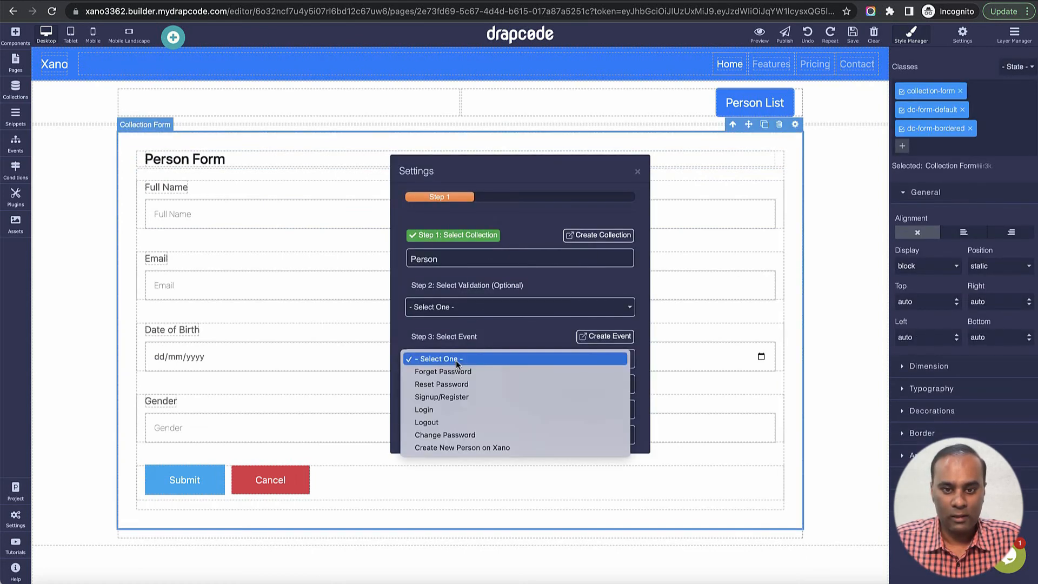
left_click(458, 448)
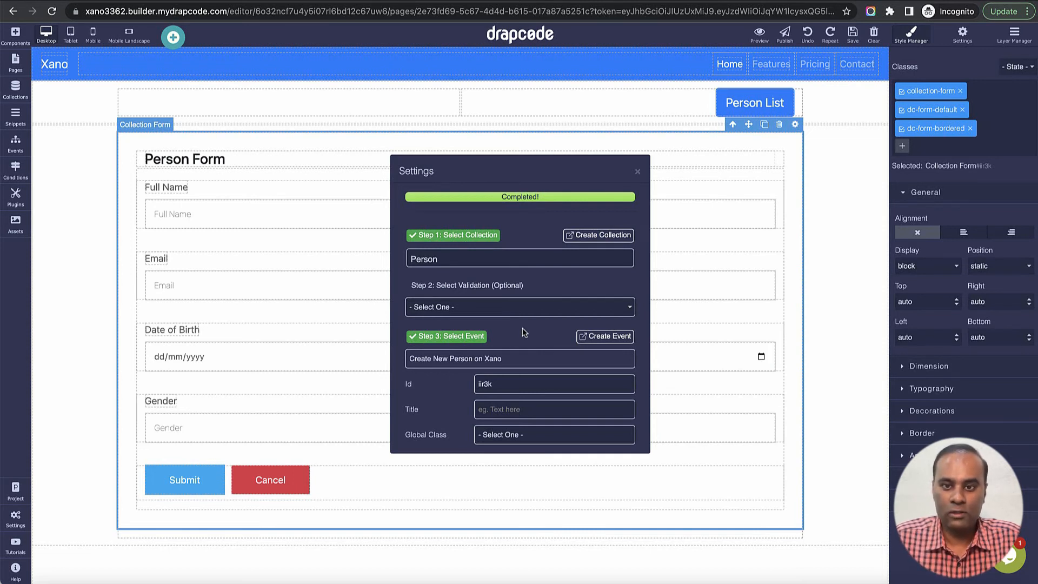
left_click(637, 172)
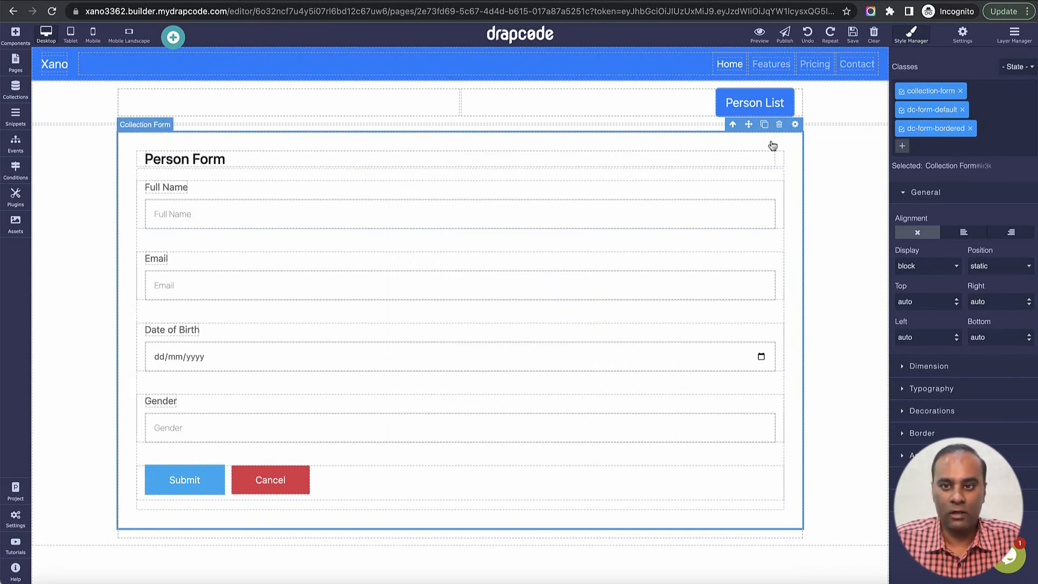
left_click(759, 35)
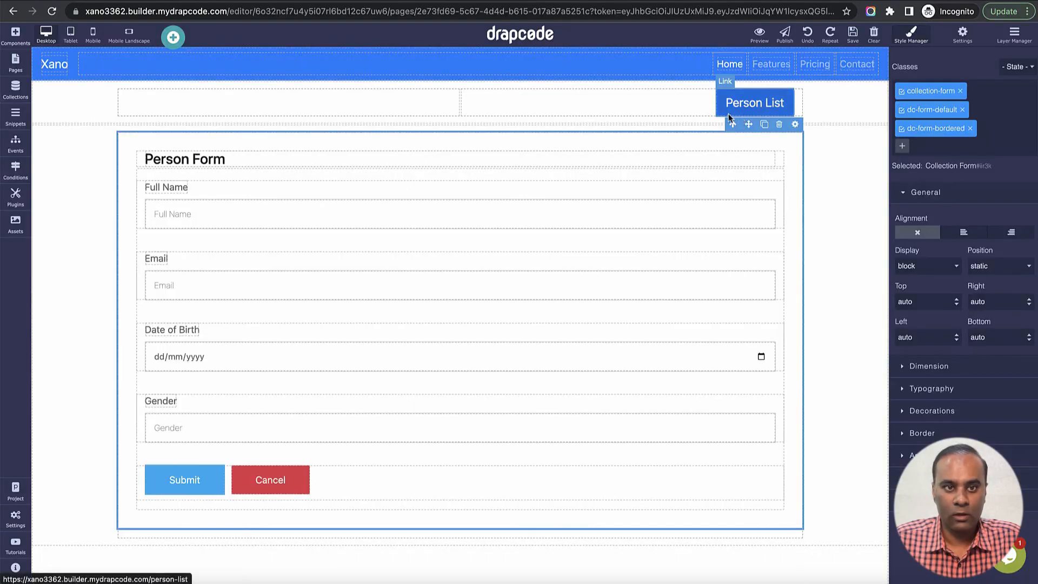
Step: Add a blank two-column section above the search filters on the Person List page
left_click(12, 70)
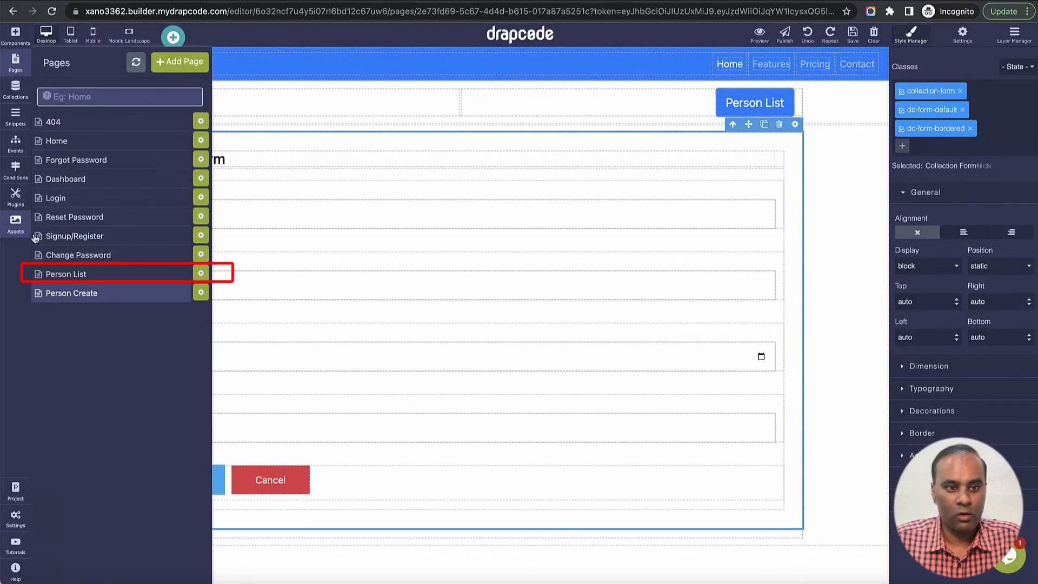
left_click(76, 275)
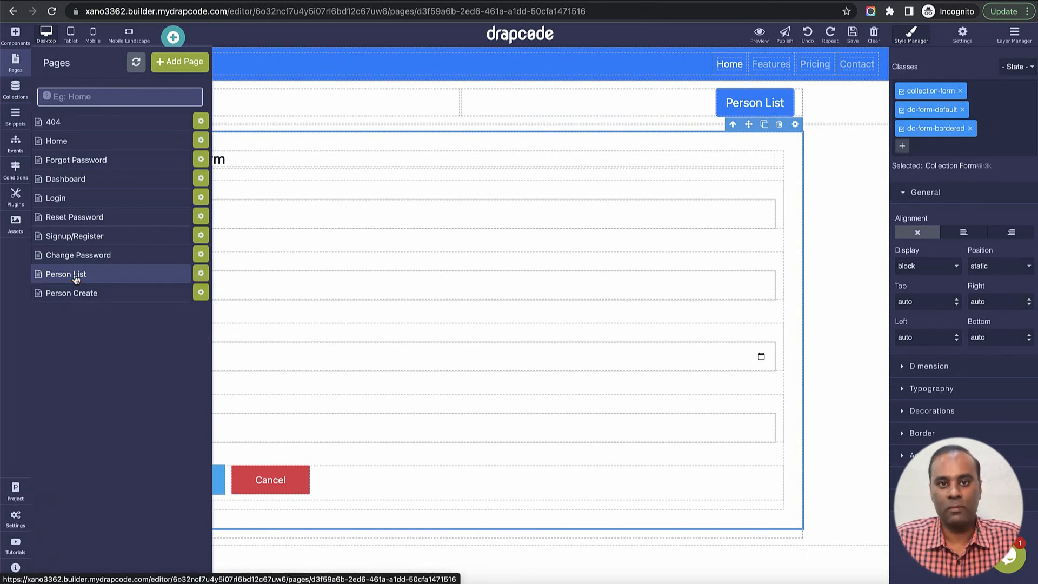
left_click(76, 275)
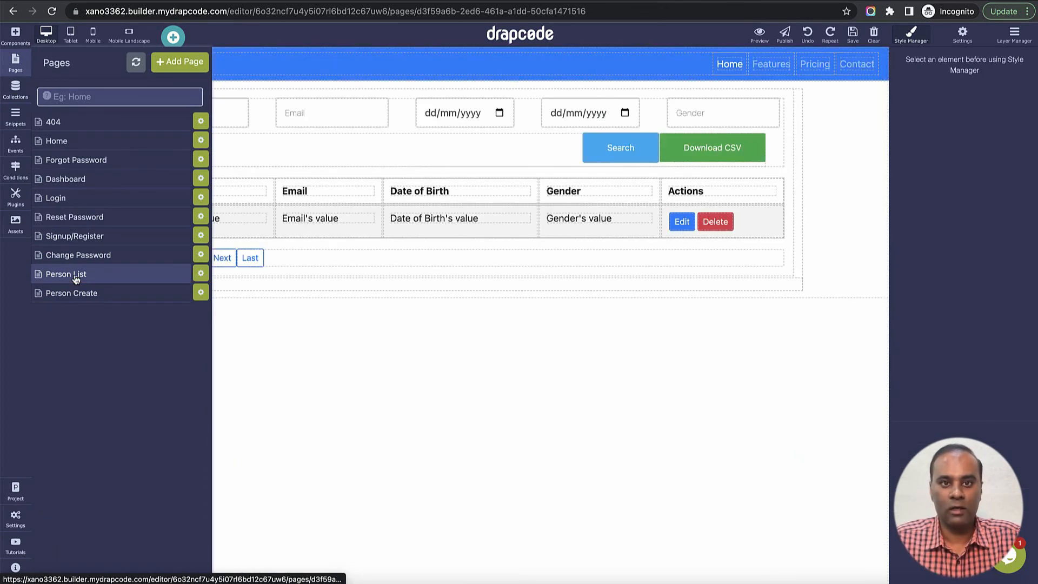
left_click(16, 42)
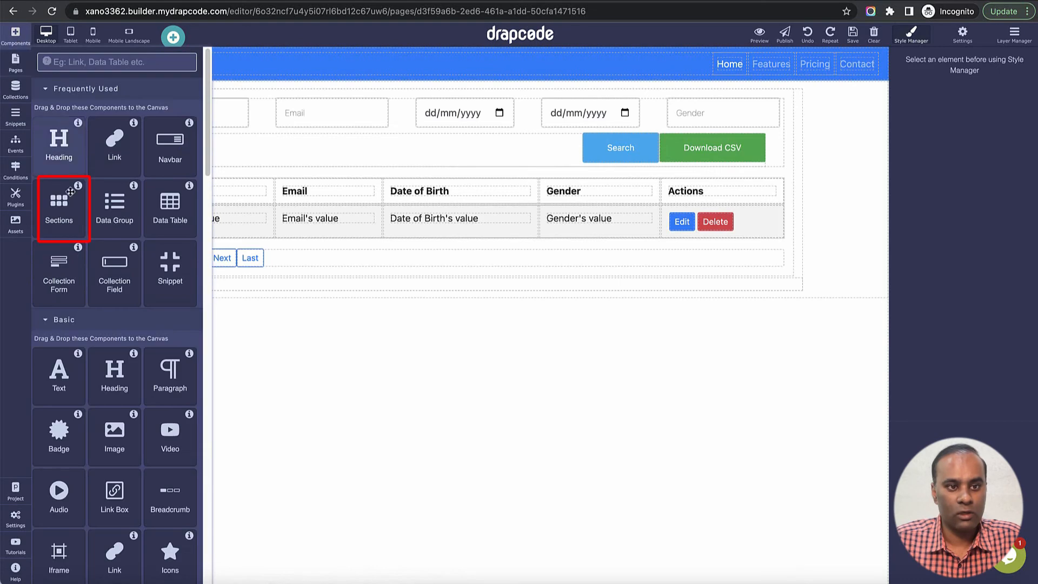
left_click_drag(56, 208, 405, 88)
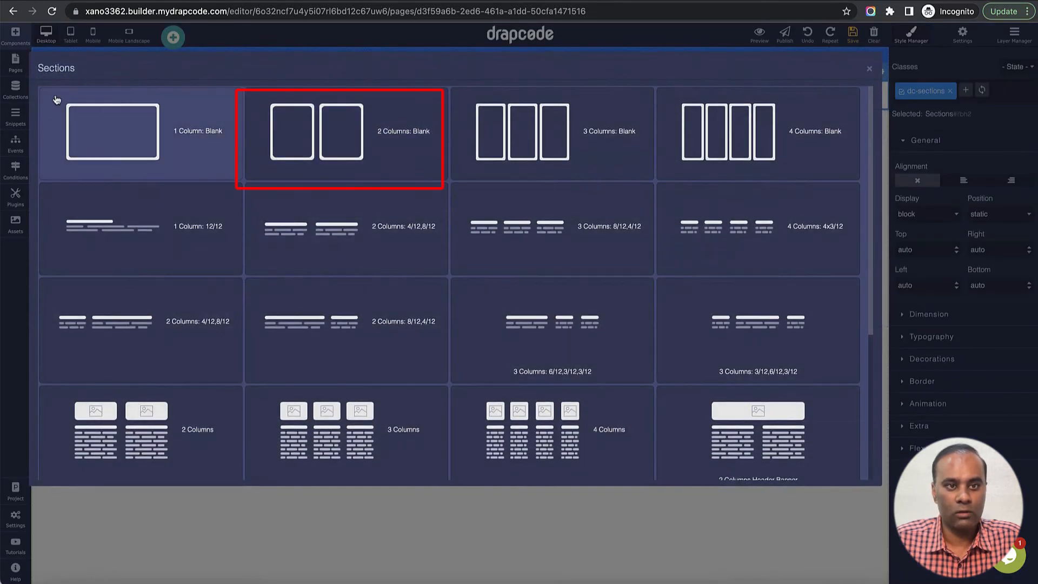
left_click(296, 128)
Step: Add a link in the new section's second column and set its destination page to Person Create
left_click(15, 33)
left_click_drag(113, 178, 604, 94)
left_click_drag(610, 100, 609, 100)
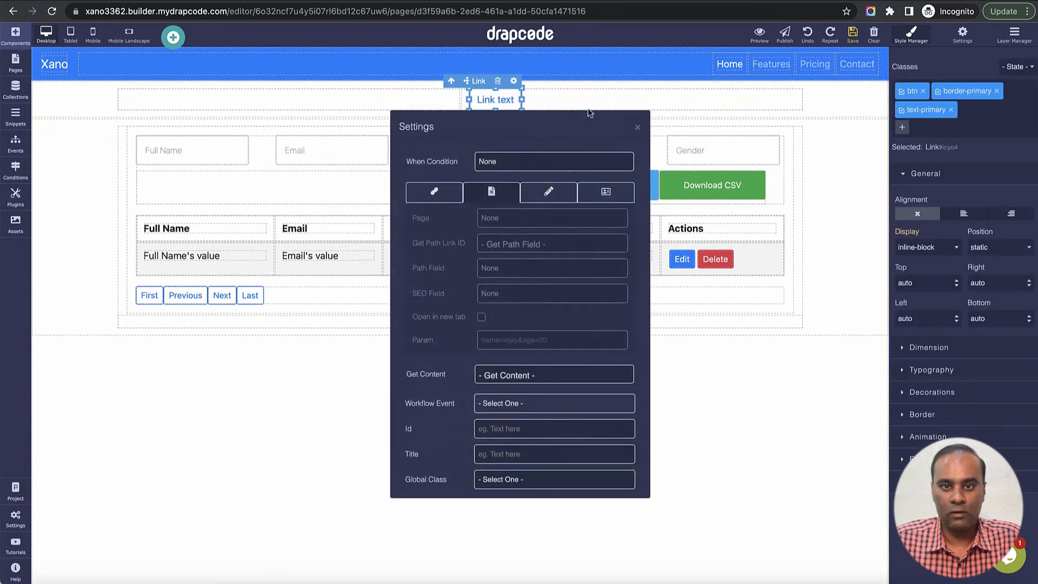
left_click(511, 218)
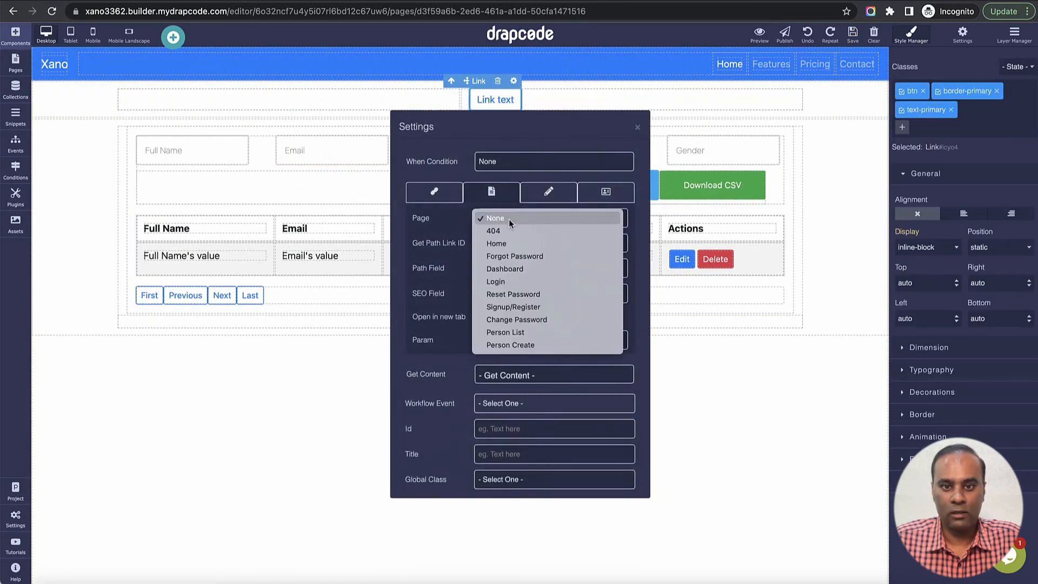
left_click(536, 347)
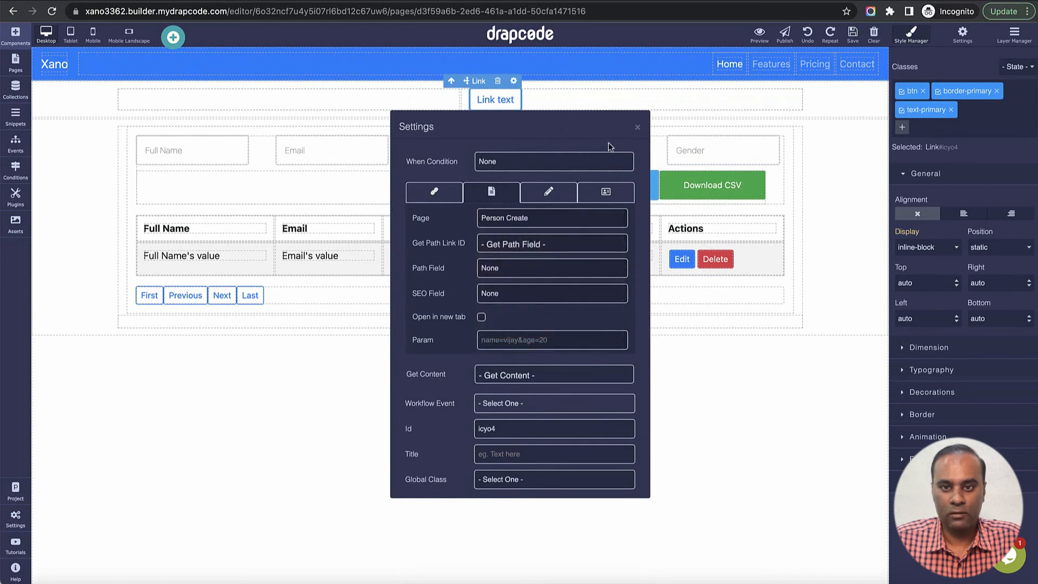
left_click(638, 127)
Step: Change the new link's text to "Create New Person"
double_click(497, 107)
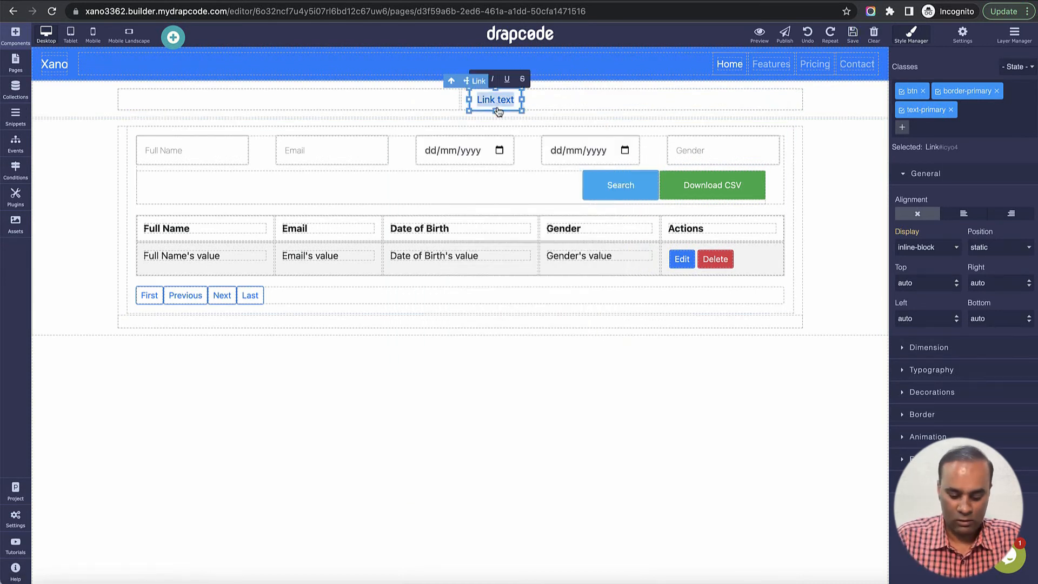
type("Create Bew")
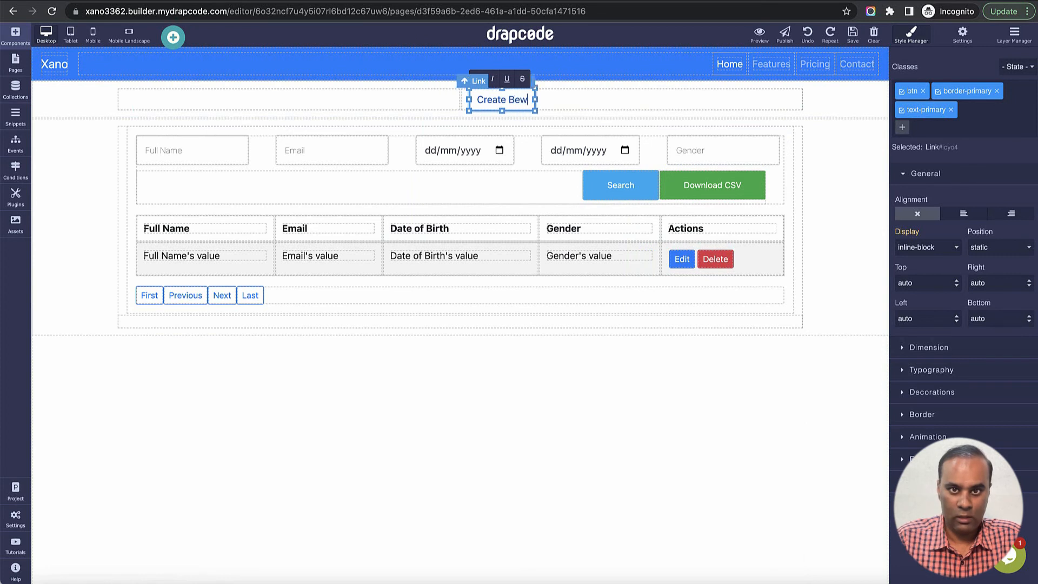
key("BackSpace")
key("BackSpace")
key("BackSpace")
type("New ")
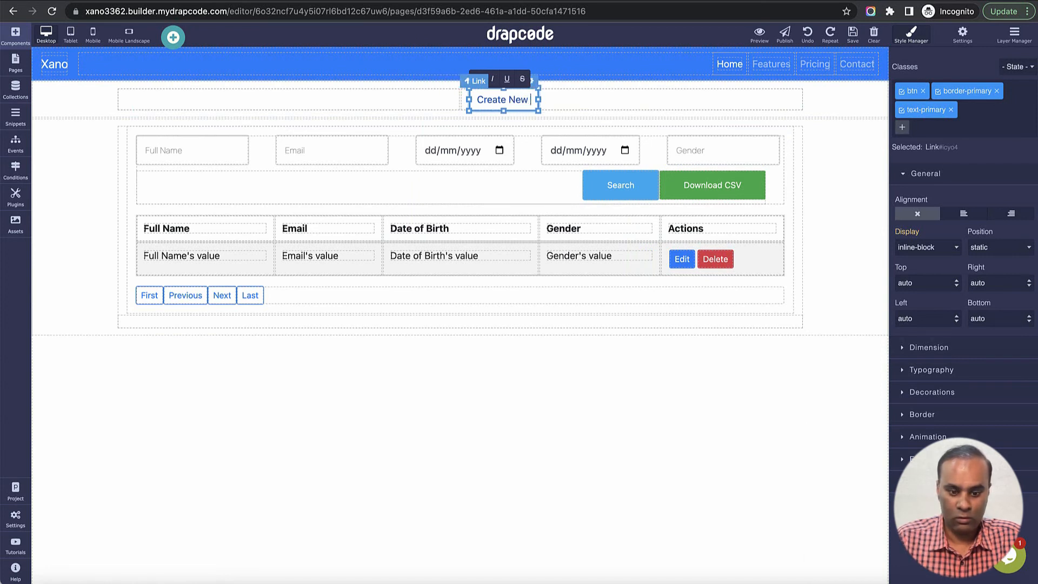
type("Person")
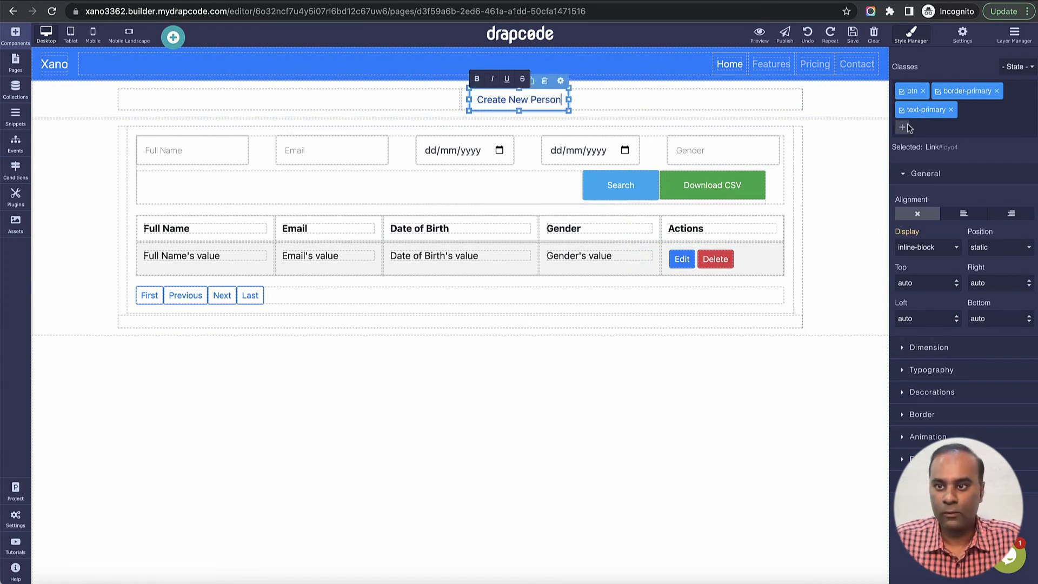
Step: Replace the Create New Person link's text-primary and border-primary classes with btn-primary
left_click(951, 110)
left_click(996, 91)
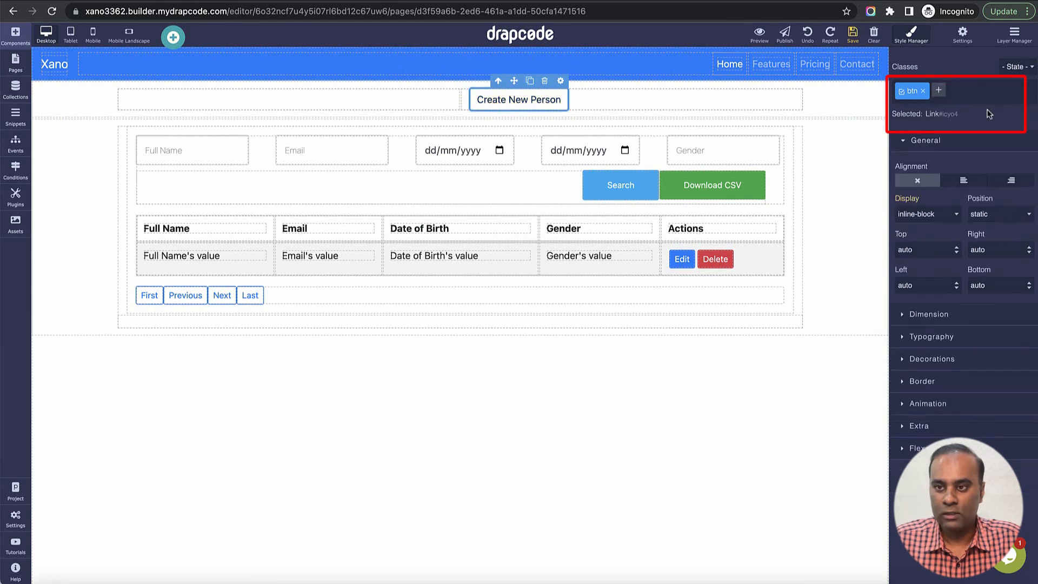
left_click(940, 92)
type("btn")
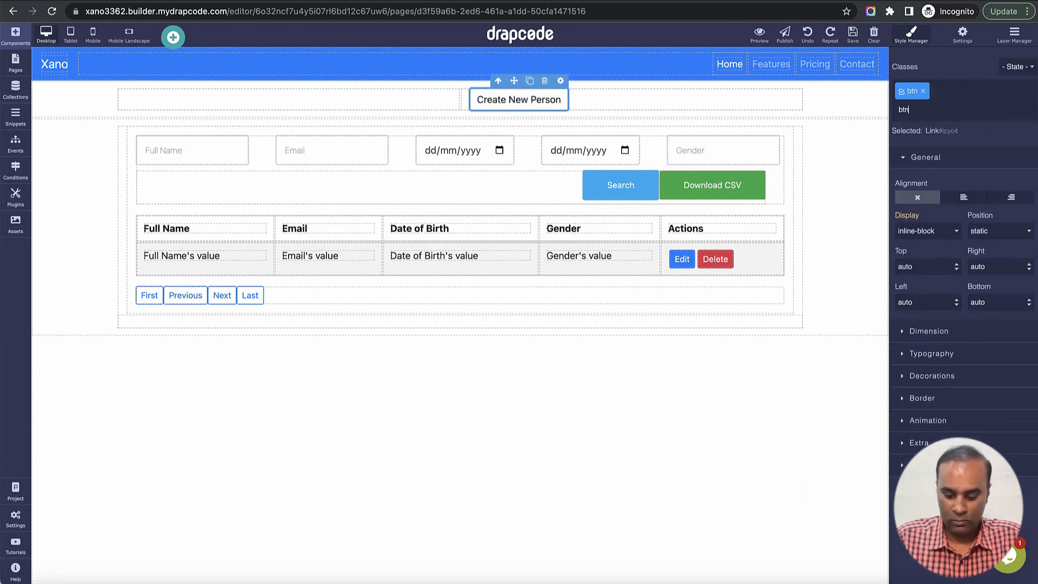
type("-primar")
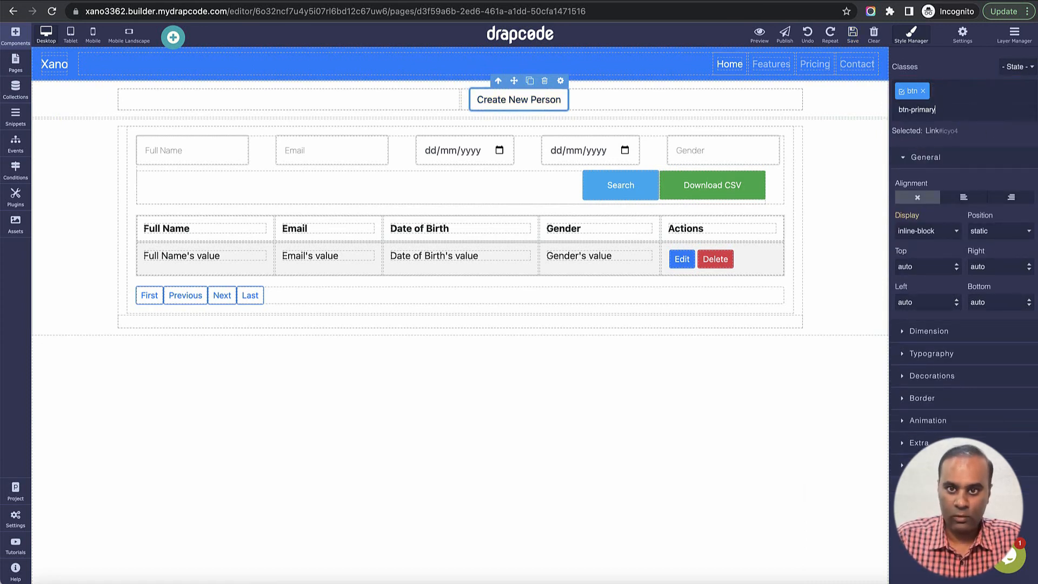
type("y")
key("Return")
Step: Align the Create New Person link to the right and add the btn-lg class to it
left_click(1011, 180)
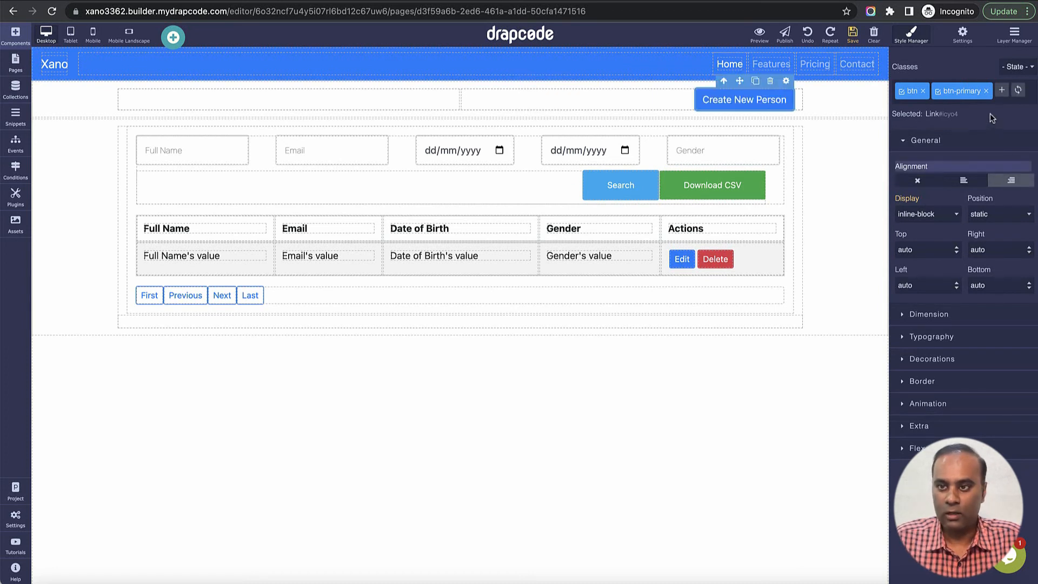
left_click(1002, 90)
type("btn-")
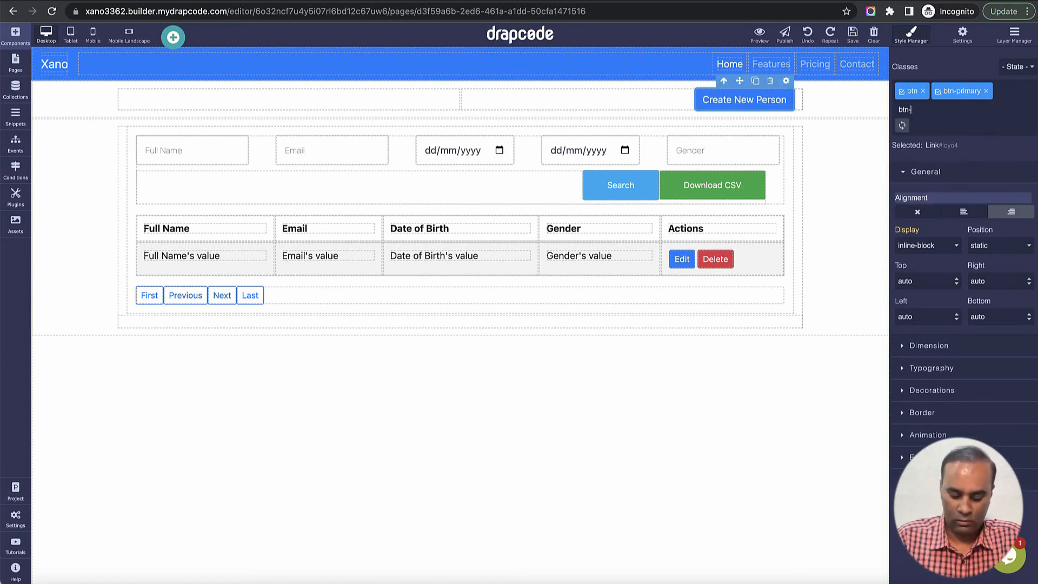
type("lg")
key("Return")
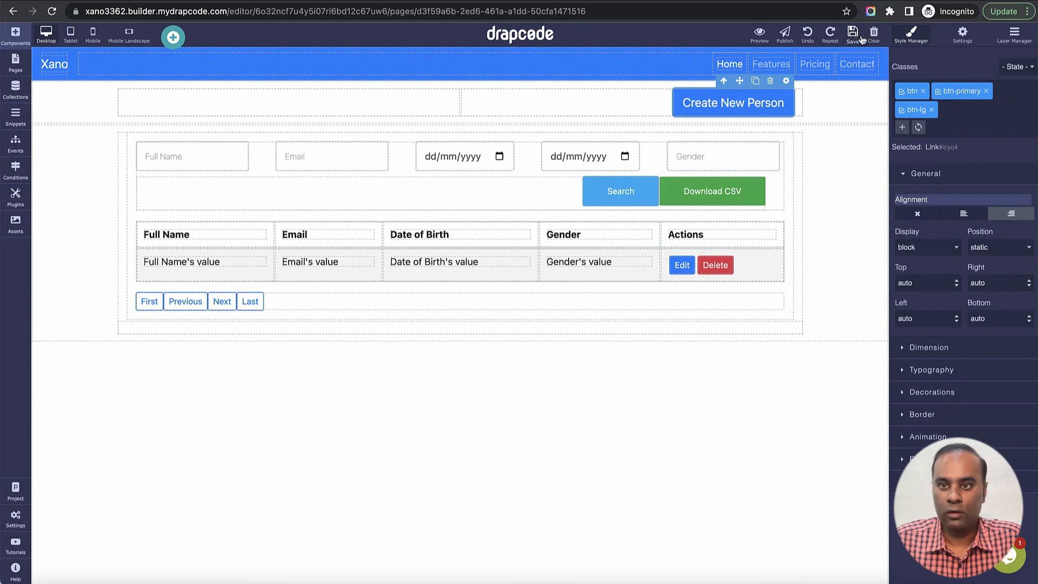
Step: Preview the Person List page, review the listed persons, and follow the Create New Person link
left_click(759, 35)
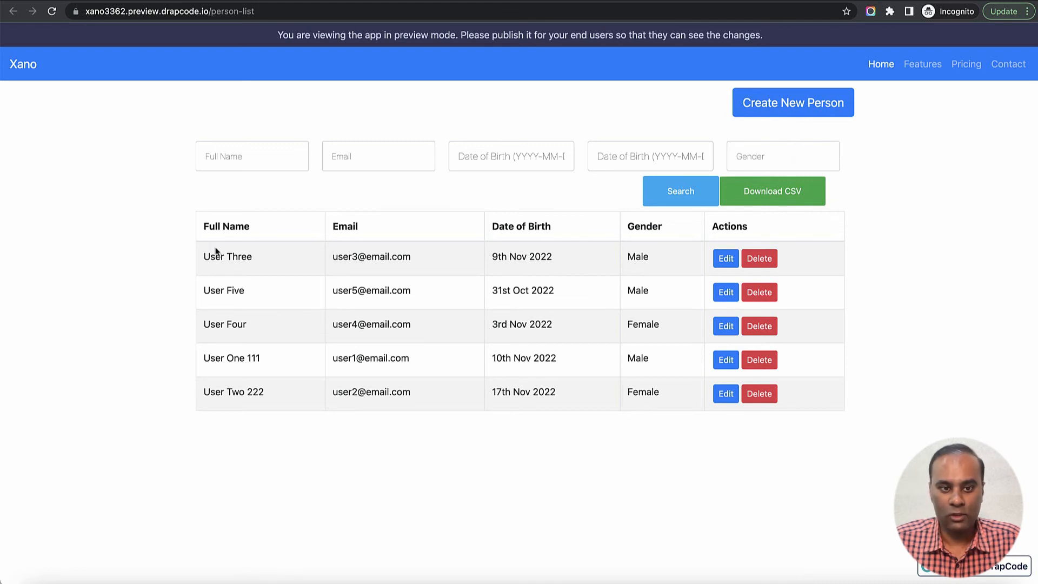
left_click_drag(216, 251, 348, 359)
left_click(347, 359)
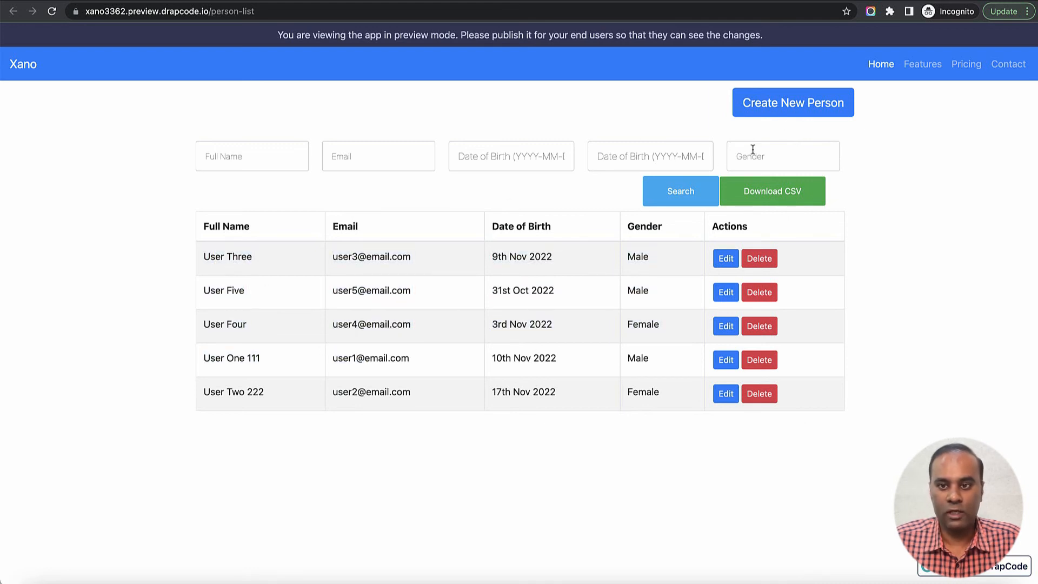
left_click(779, 112)
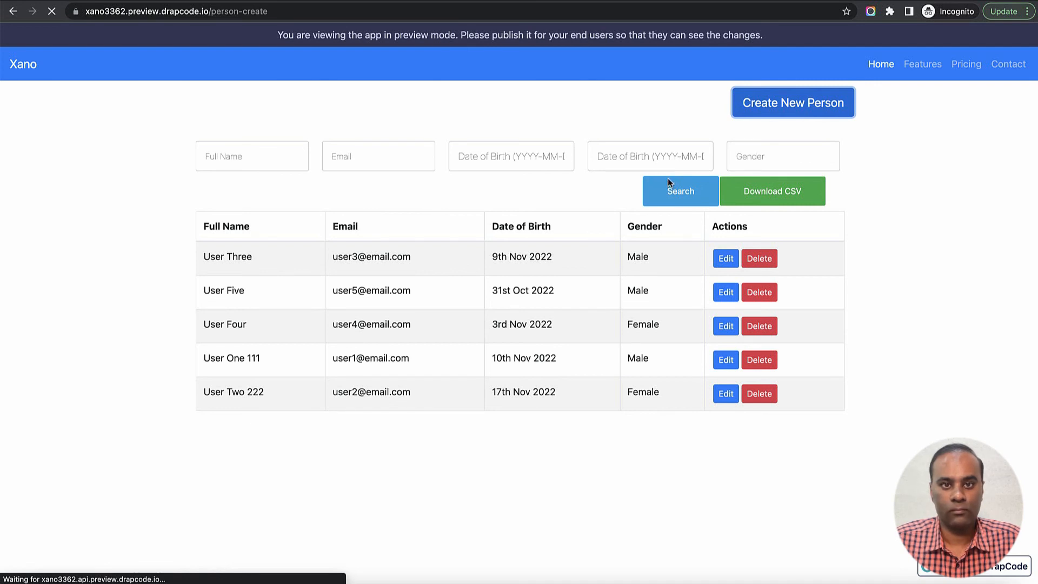
Step: Enter the new person's full name in the Person Form
left_click(438, 214)
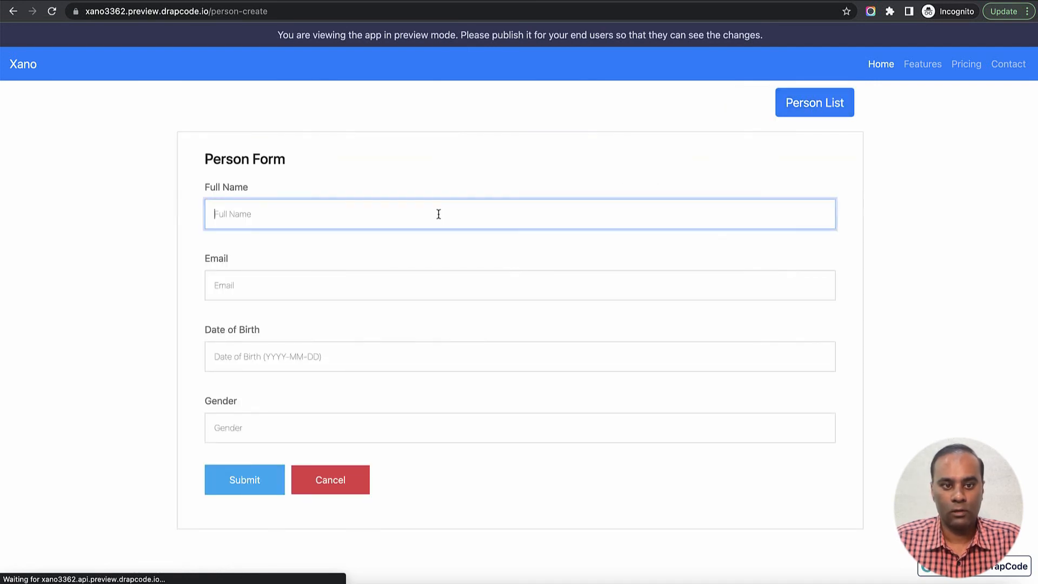
type("User")
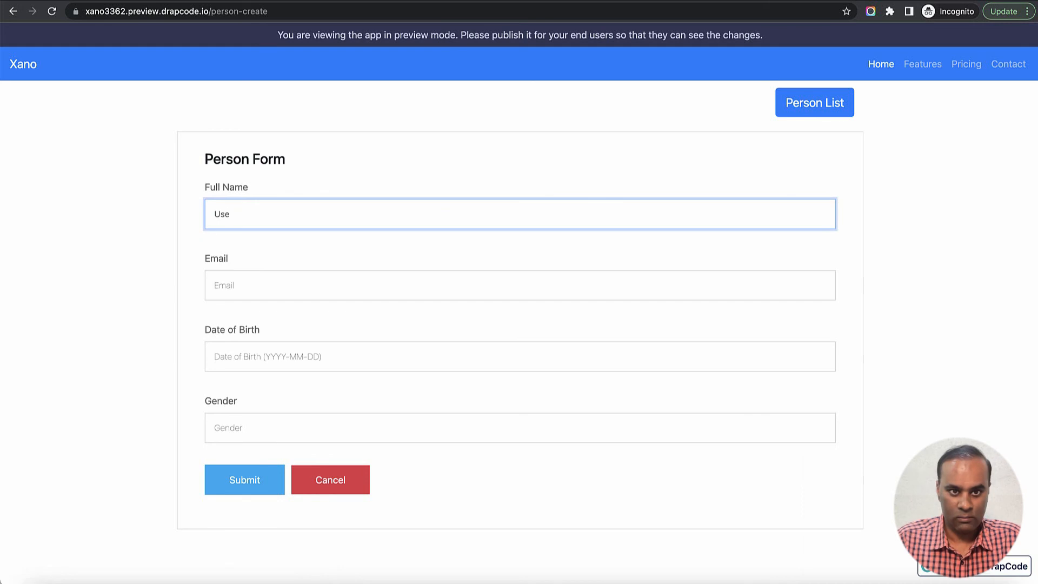
key("BackSpace")
key("BackSpace")
key("BackSpace")
type("Person ^")
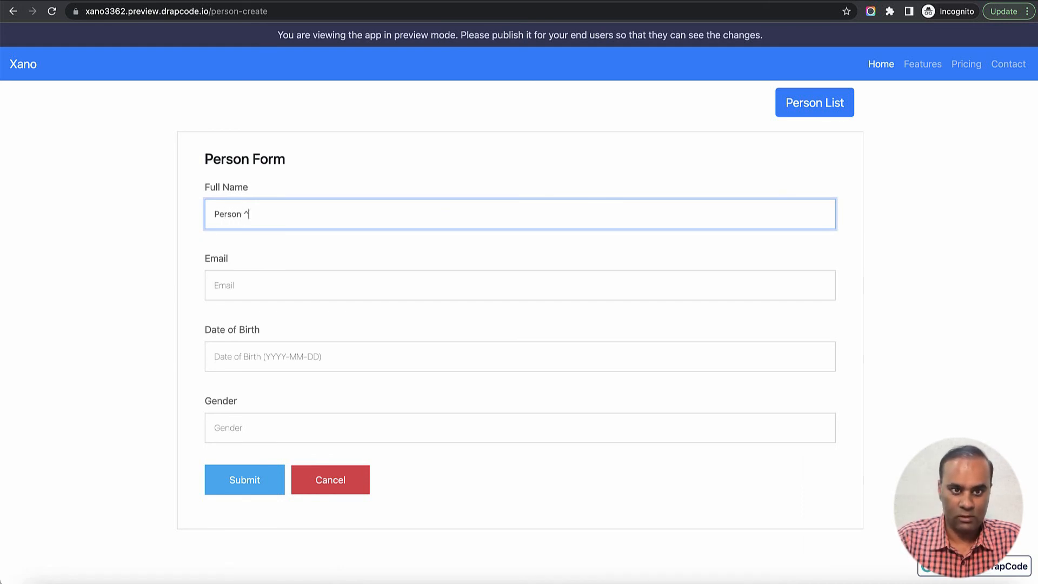
key("Tab")
key("shift+Tab")
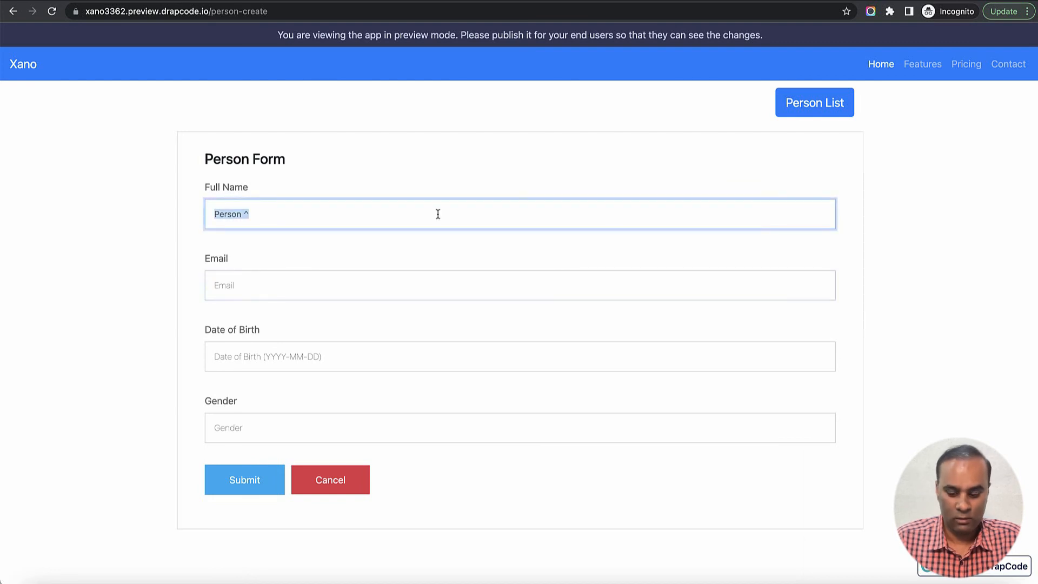
key("Right")
type("6")
key("Tab")
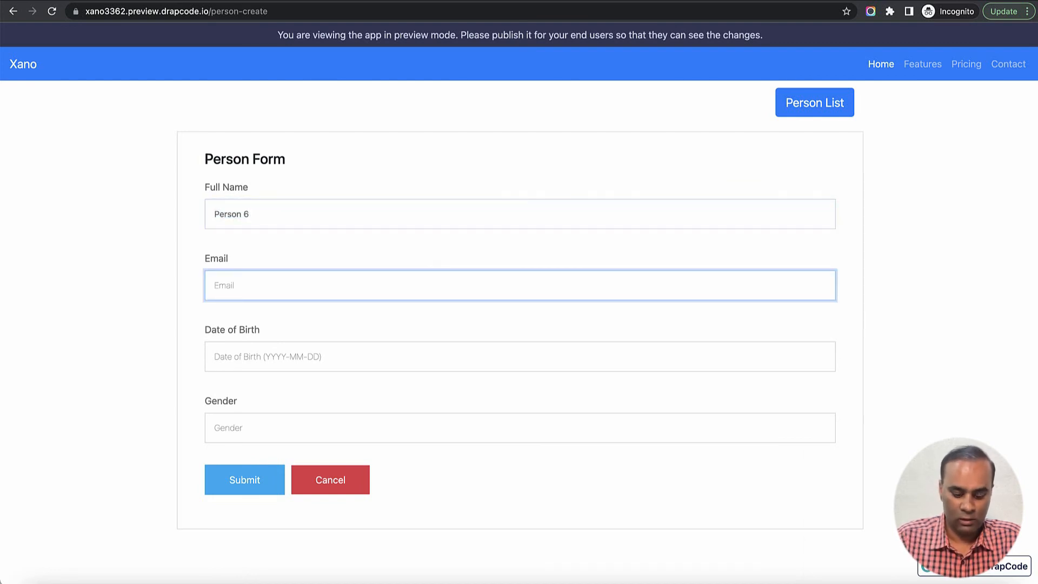
Step: Fill in the new person's email and pick a date of birth from the calendar in the Person Form
type("person")
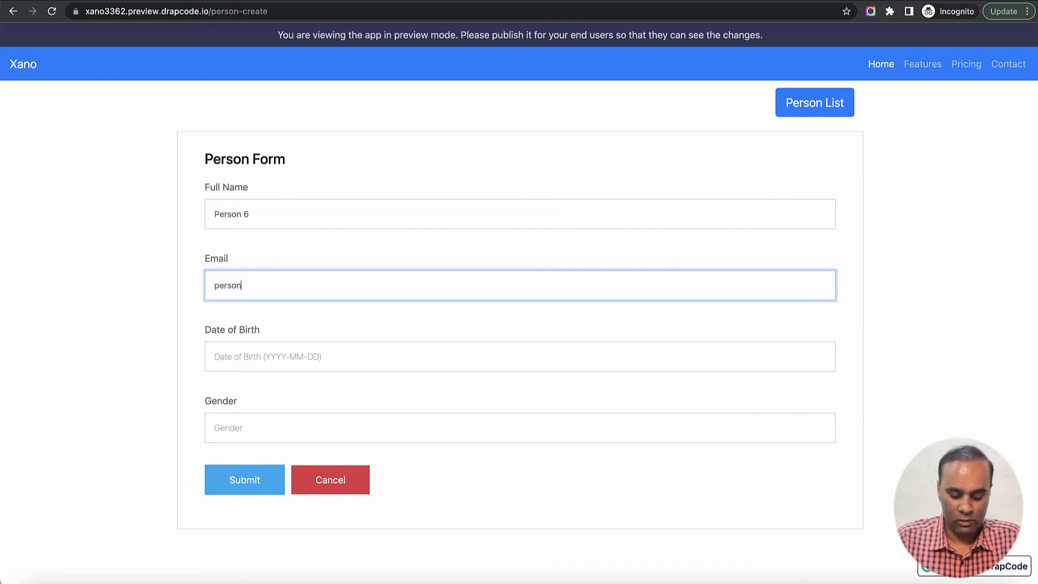
type("6@")
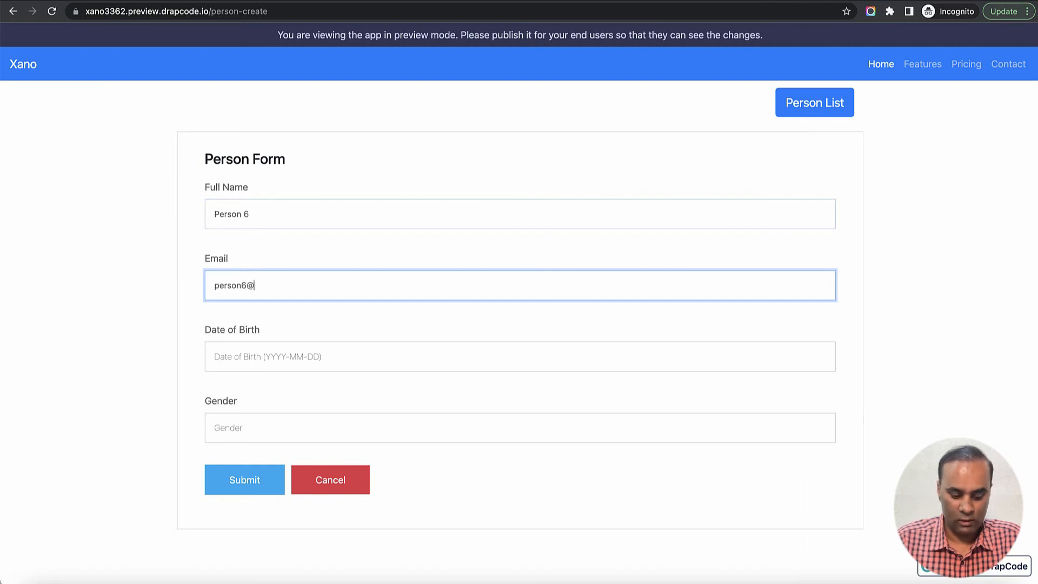
type("email.com")
left_click(215, 357)
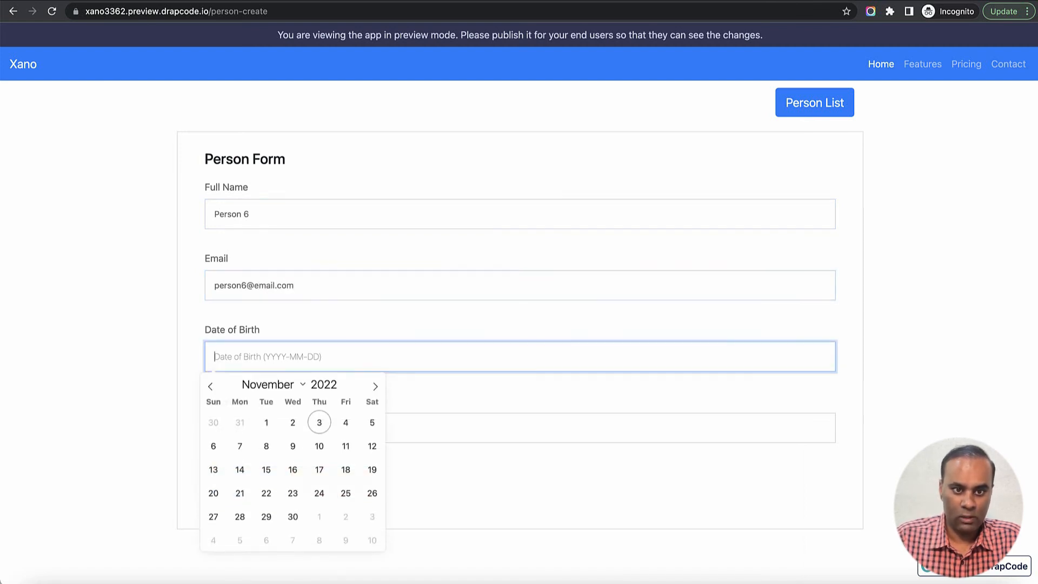
left_click(321, 447)
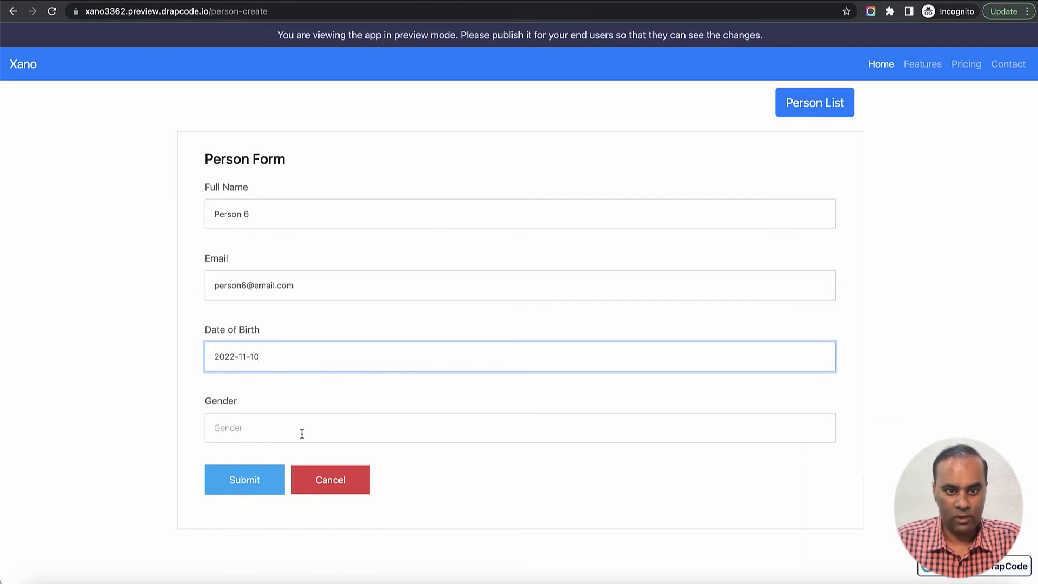
Step: Set the new person's gender to Male and submit the Person Form
left_click(302, 432)
type("Male")
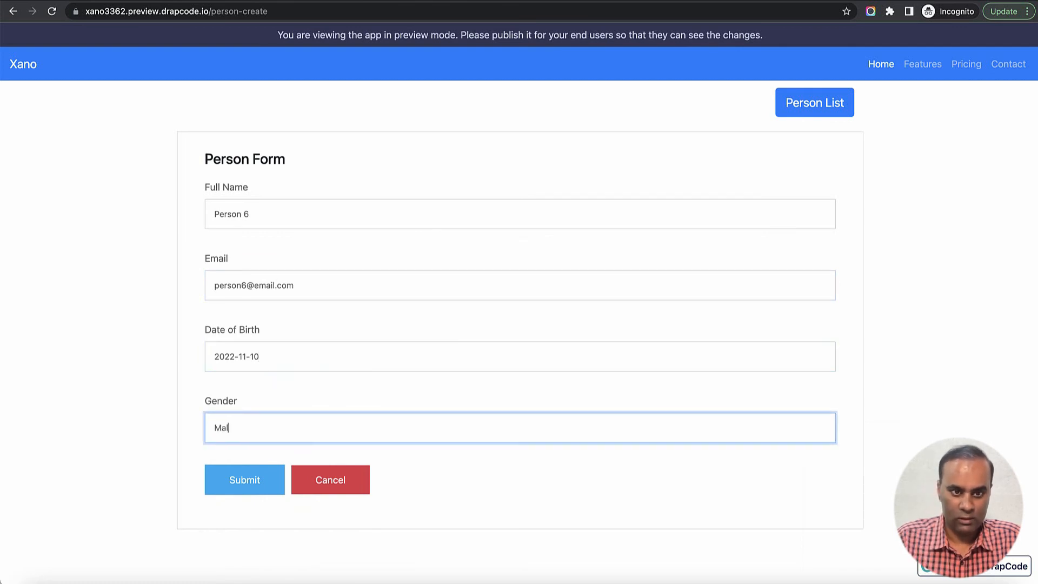
left_click(347, 399)
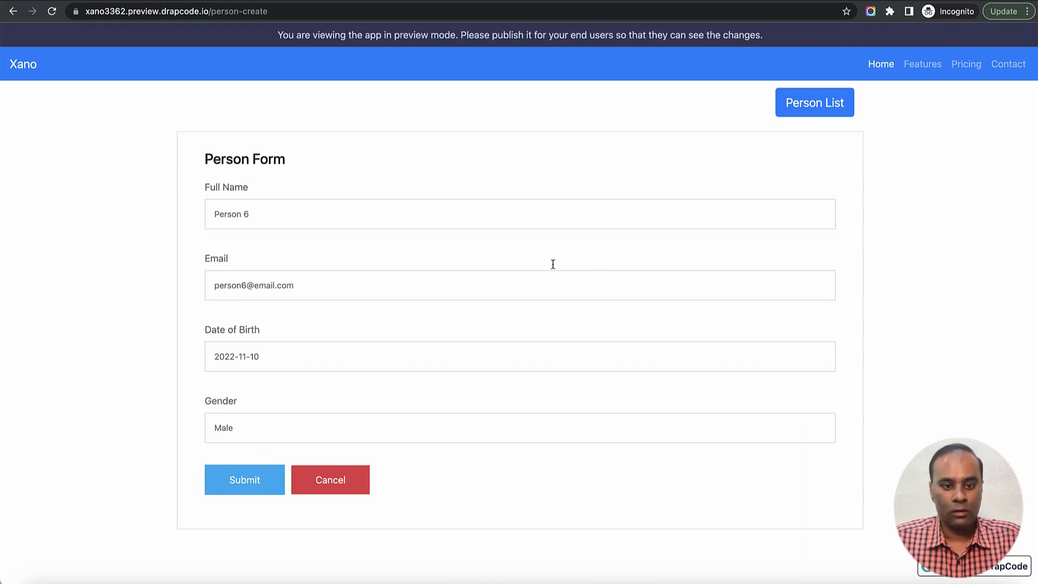
left_click(250, 482)
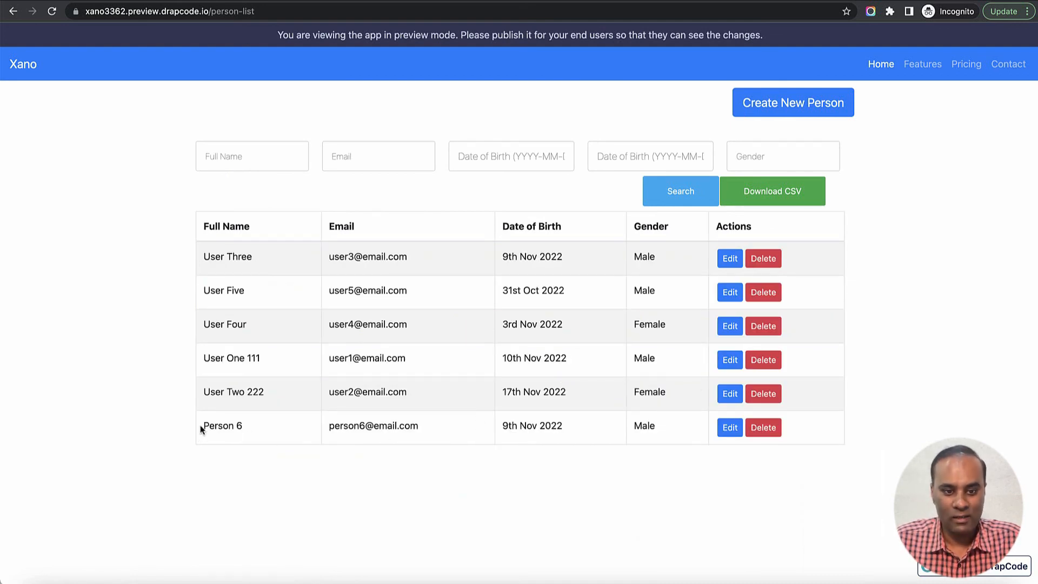
Step: Check the new person's row in the preview list, and switch to Xano to refresh the Person table
left_click_drag(200, 425, 560, 430)
left_click(609, 429)
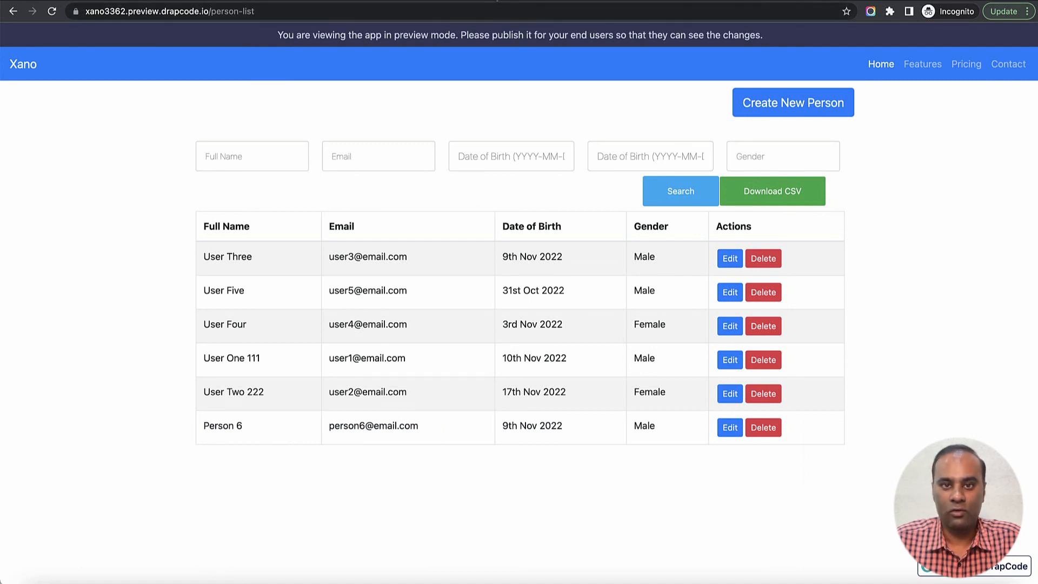
key("ctrl+Tab")
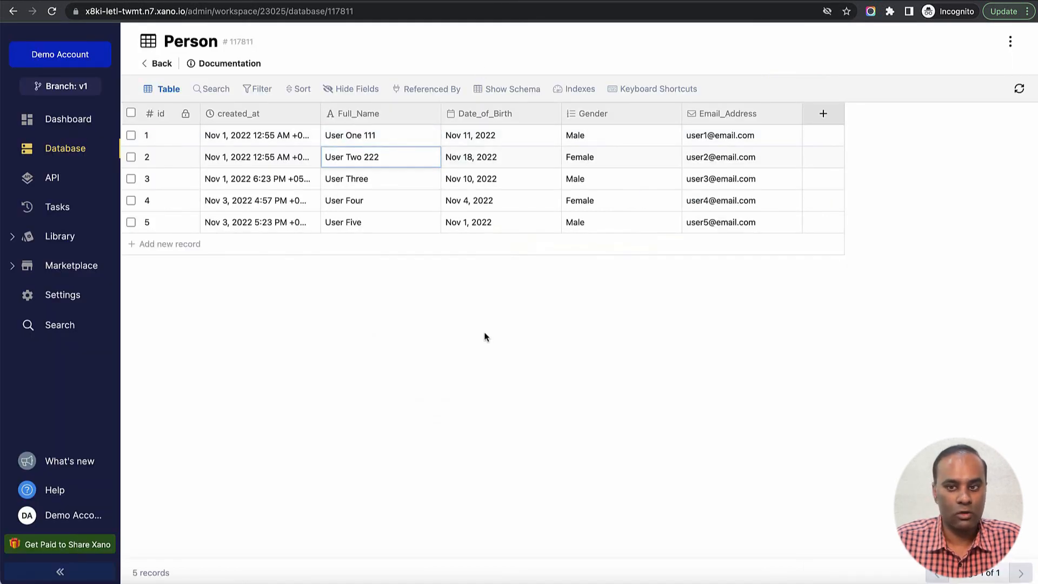
left_click(1019, 89)
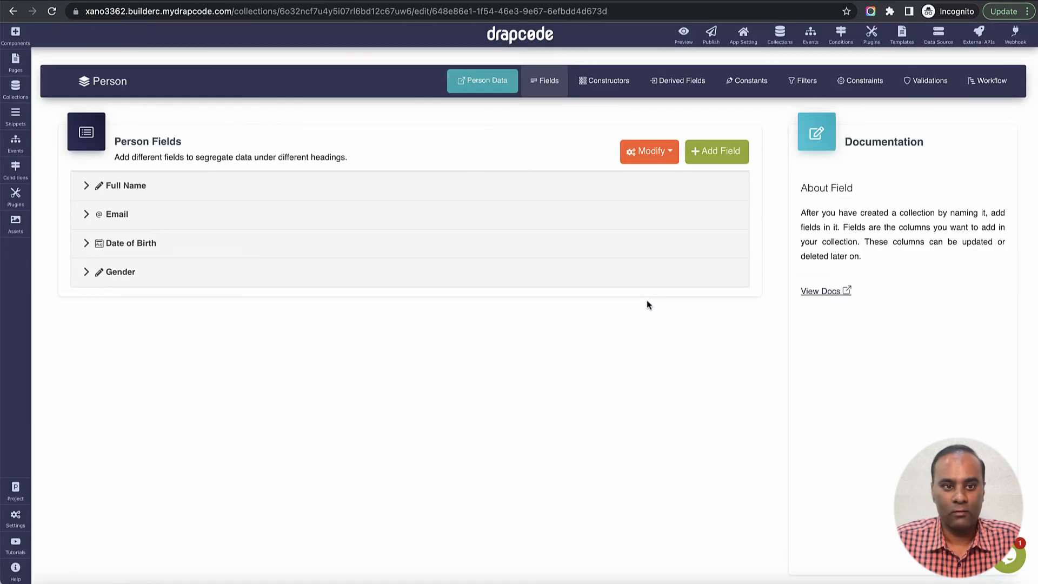
Step: Open the Person collection's data in DrapCode and check both the Production (Live/Publish) and Preview (Default) data
left_click(487, 83)
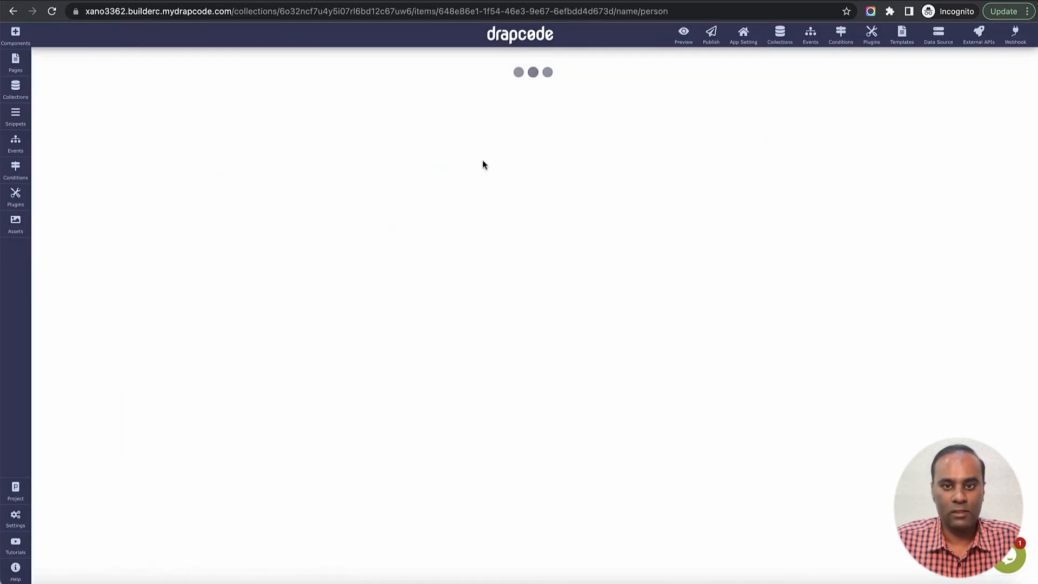
left_click(648, 153)
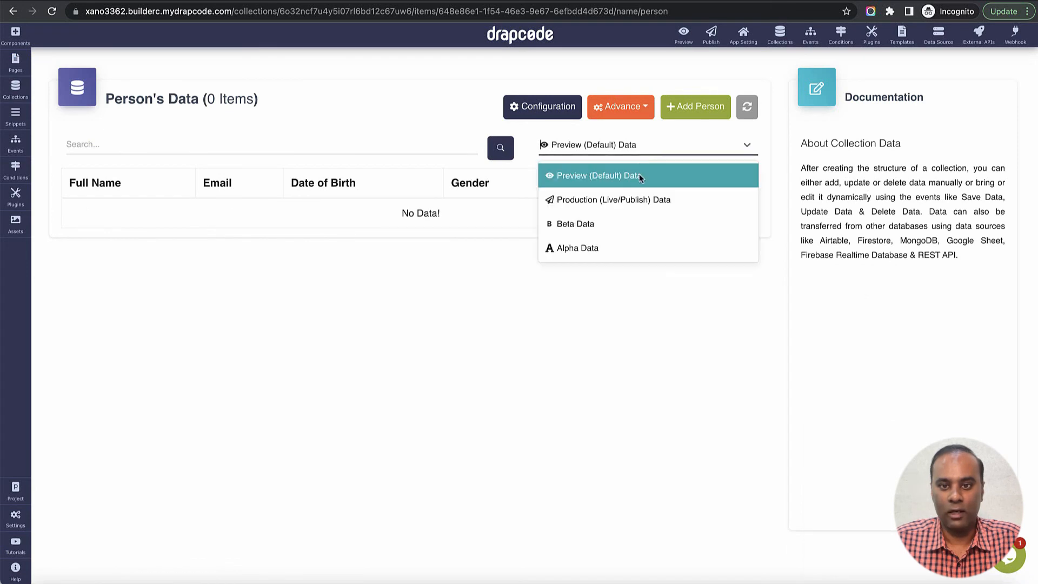
left_click(639, 199)
left_click(637, 160)
left_click(628, 169)
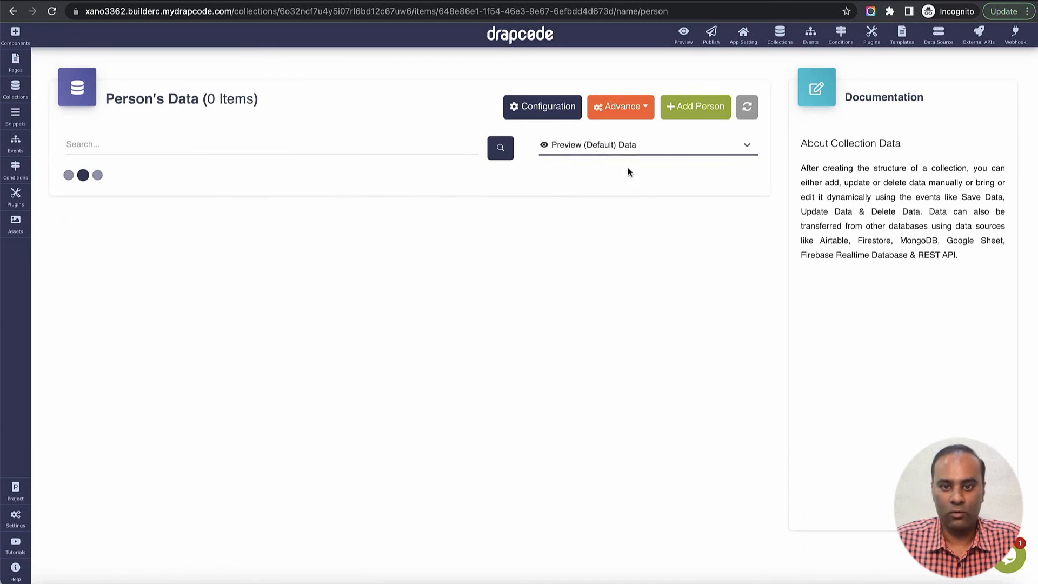